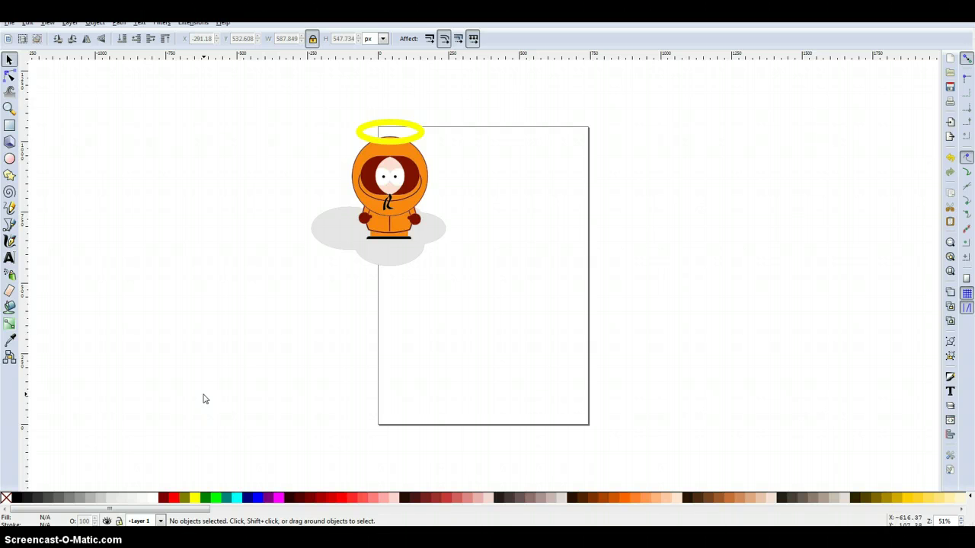
# - Turn on the page grid from the View menu
pyautogui.click(390, 229)
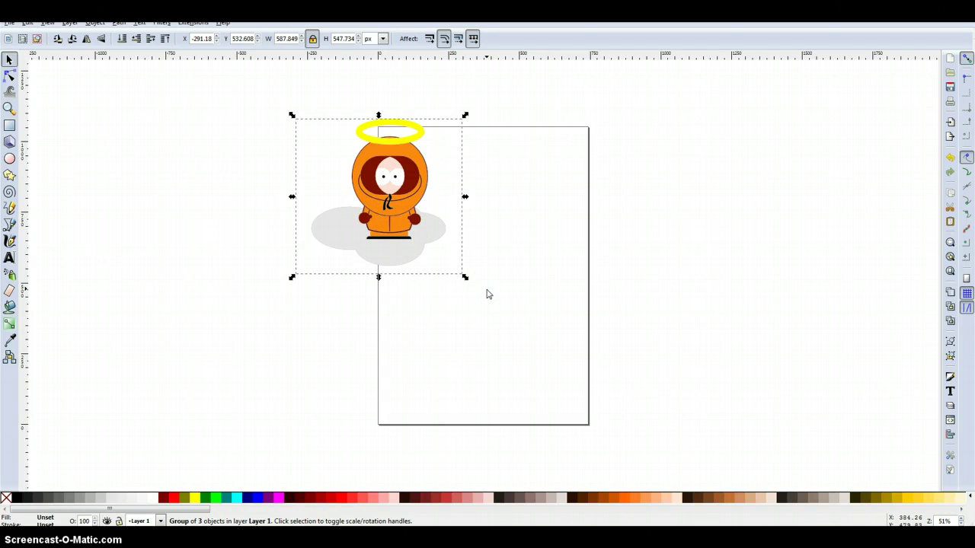
pyautogui.click(528, 248)
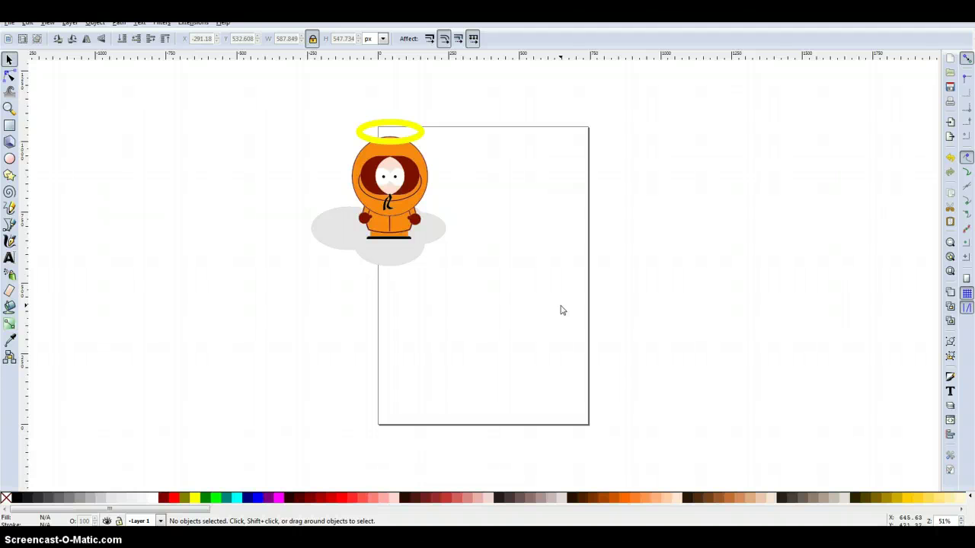
pyautogui.click(442, 333)
pyautogui.click(47, 22)
pyautogui.click(66, 61)
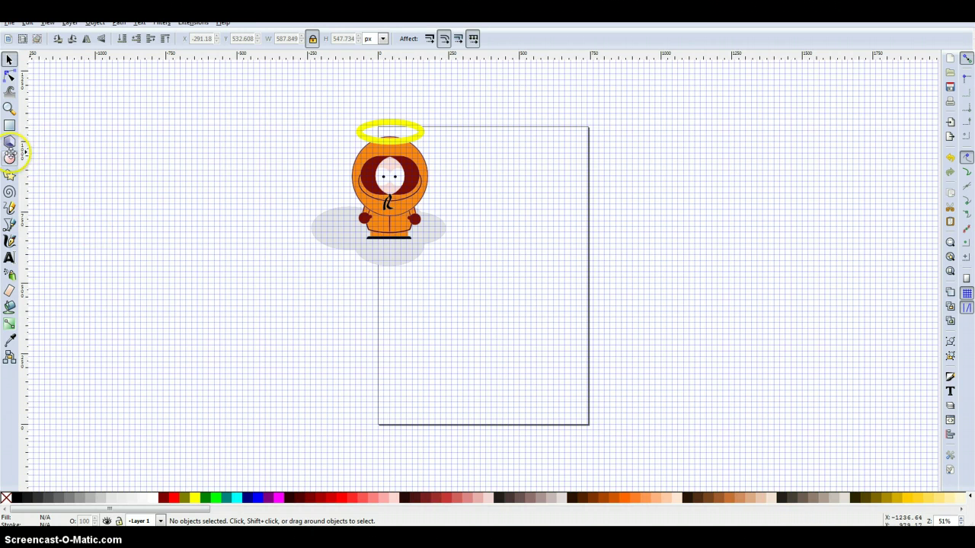
# - Move the Kenny reference drawing up-left off the page and zoom in
pyautogui.click(10, 159)
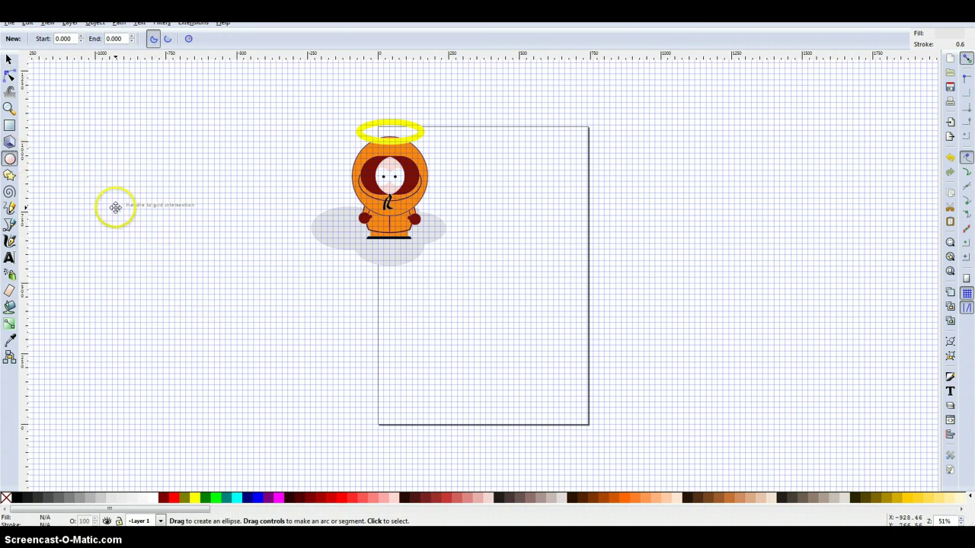
pyautogui.click(11, 61)
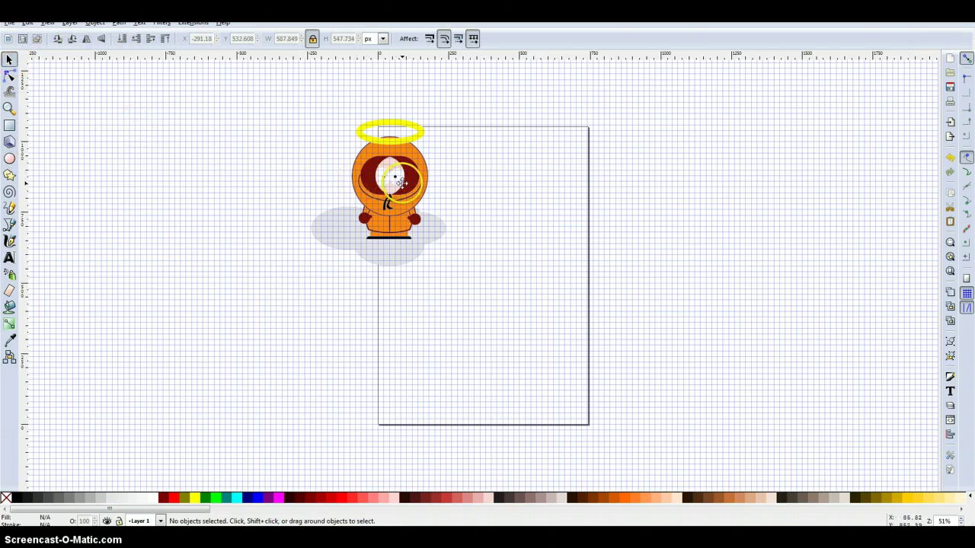
pyautogui.moveTo(394, 183); pyautogui.dragTo(256, 169)
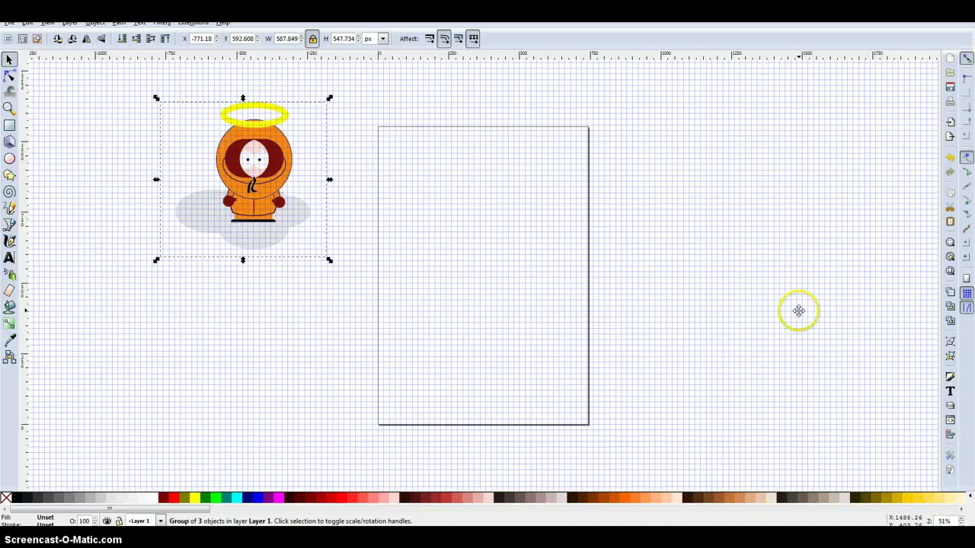
pyautogui.click(950, 271)
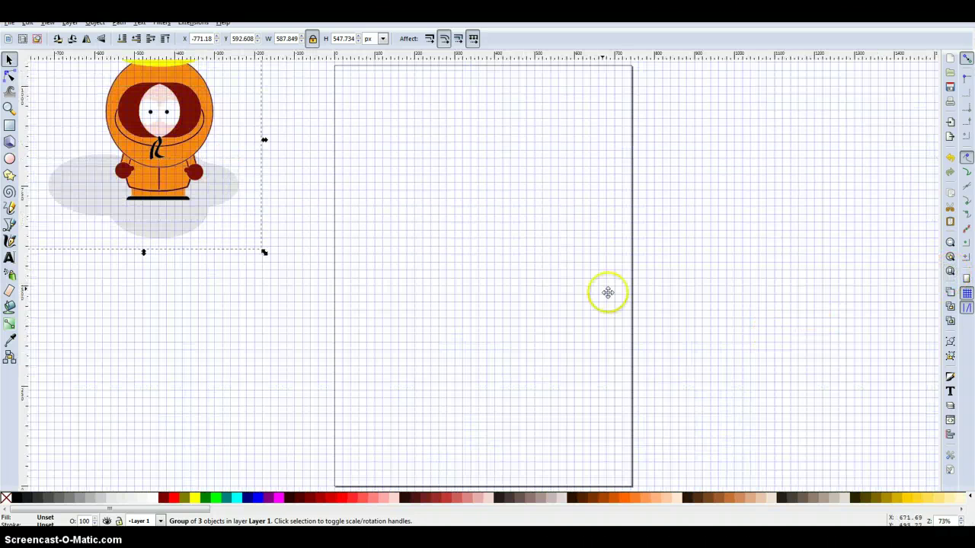
pyautogui.scroll(3, 599, 287)
pyautogui.scroll(-1, 597, 290)
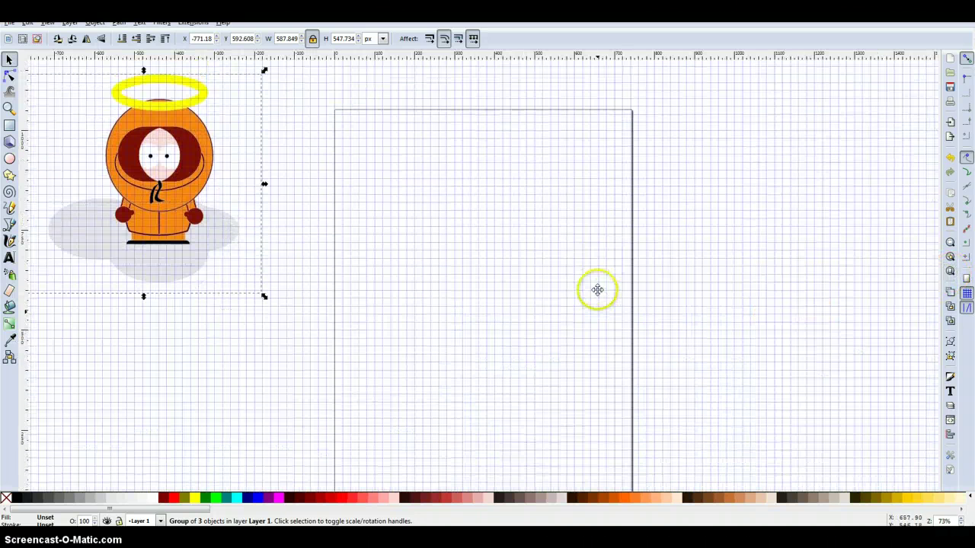
pyautogui.click(484, 233)
# - Draw a 340.6 × 360.6 px ellipse on the upper page and fill it with Kenny's dark red #801100
pyautogui.click(13, 158)
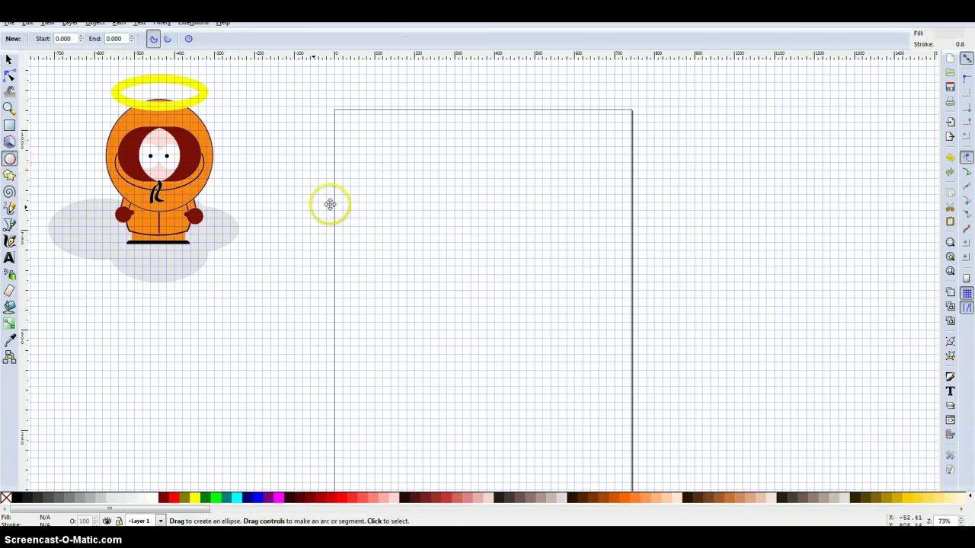
pyautogui.moveTo(398, 159); pyautogui.dragTo(537, 295)
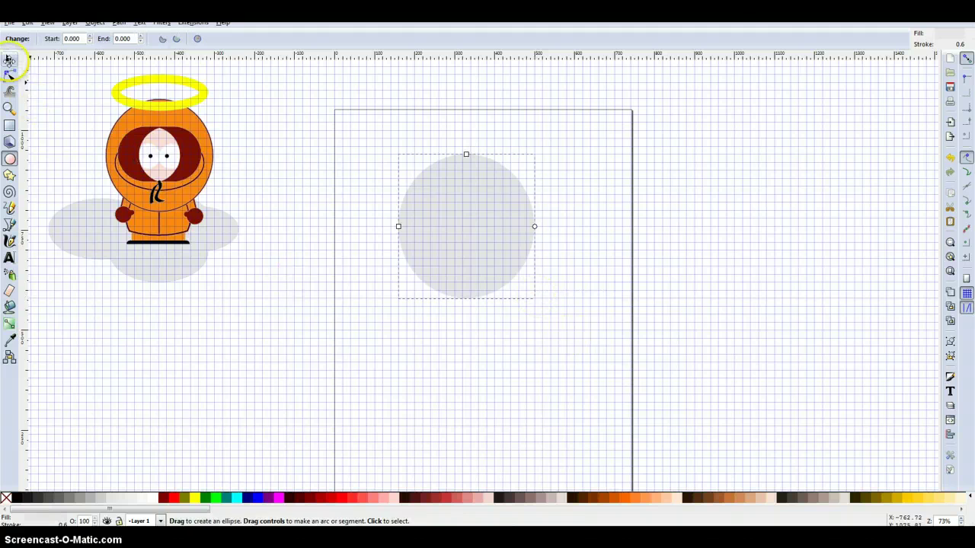
pyautogui.click(9, 59)
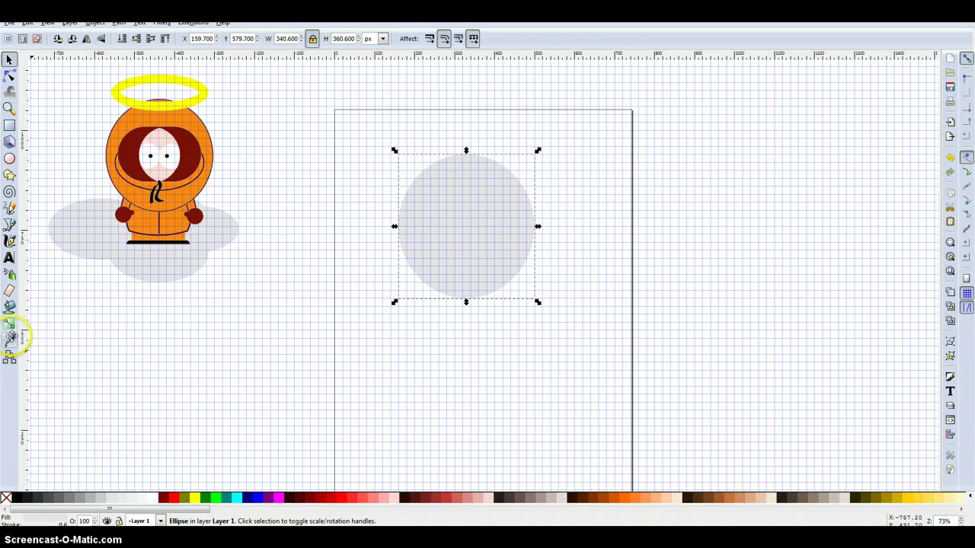
pyautogui.click(10, 339)
pyautogui.click(196, 217)
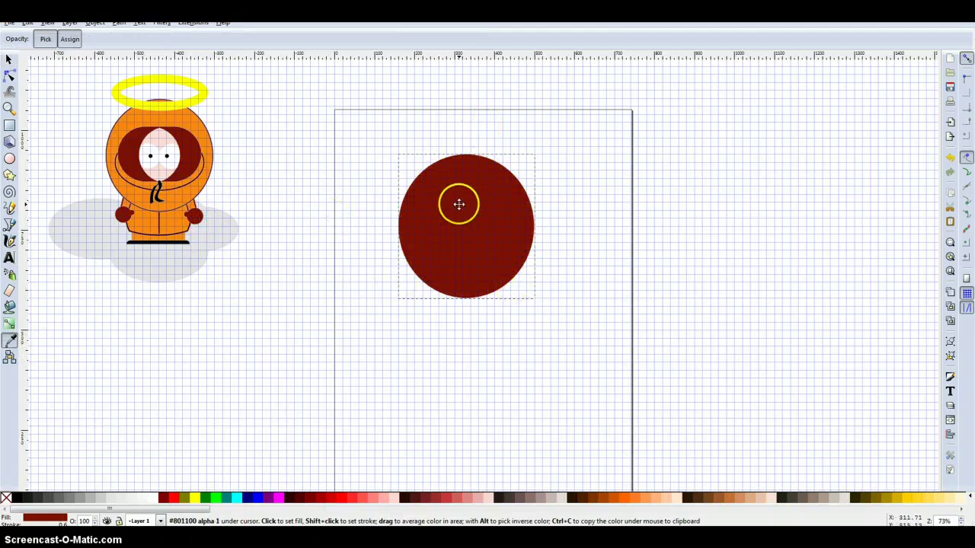
pyautogui.click(9, 59)
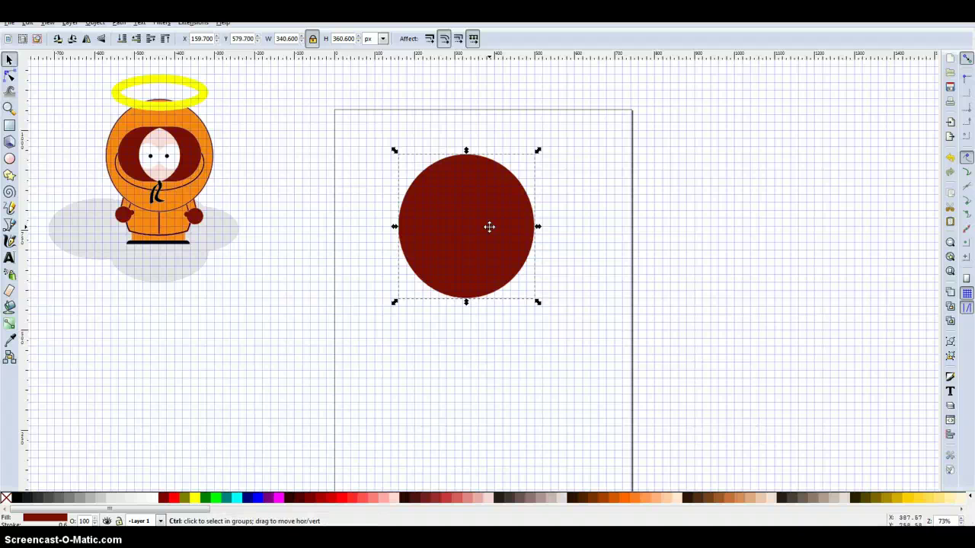
# - Convert the ellipse to a path and fill it with hood orange #fb8a12, keeping the dark red outline
pyautogui.hotkey('ctrl', 'shift', 'c')
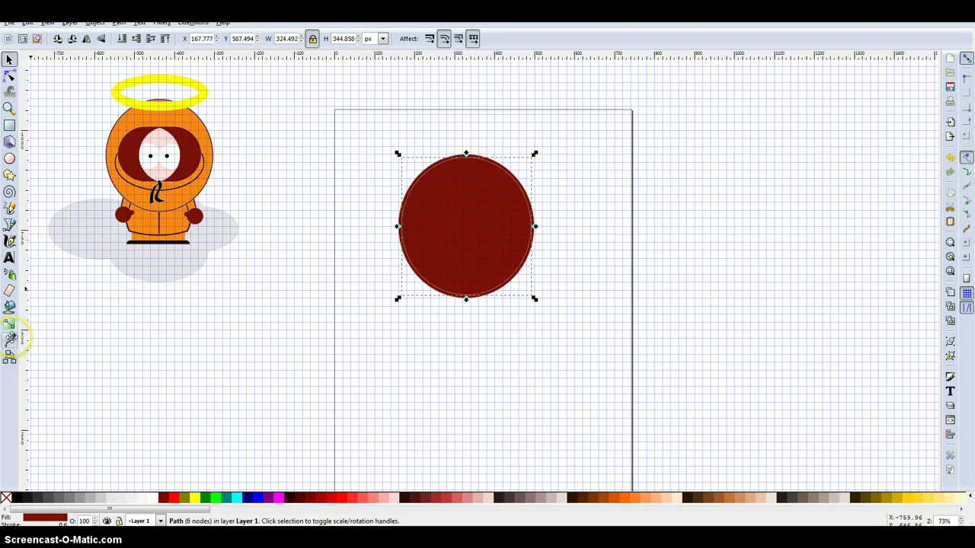
pyautogui.click(12, 339)
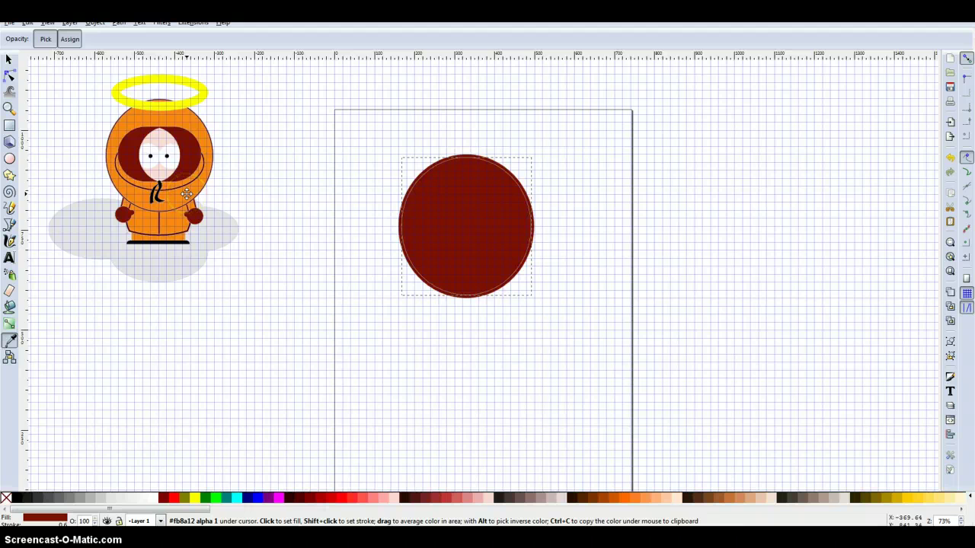
pyautogui.click(186, 194)
pyautogui.click(9, 58)
pyautogui.click(305, 279)
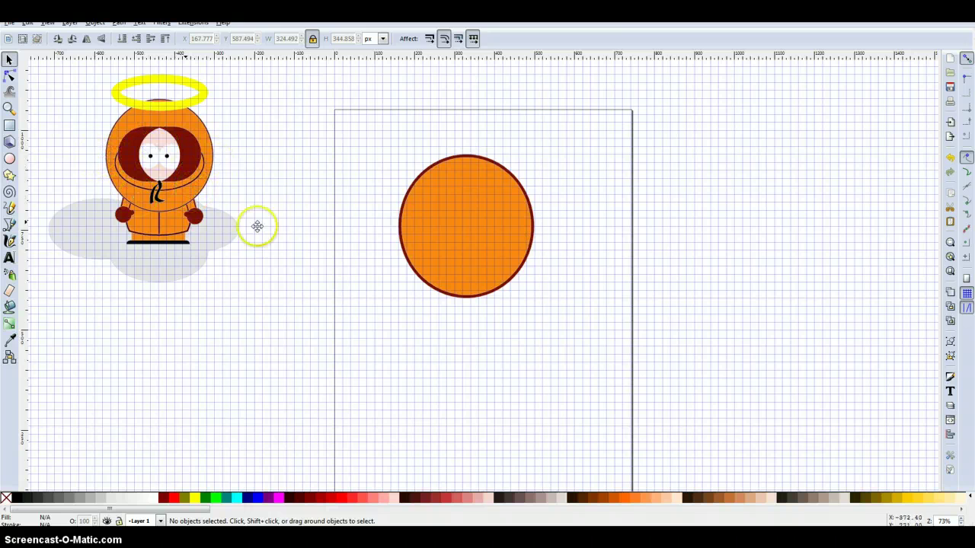
pyautogui.click(305, 266)
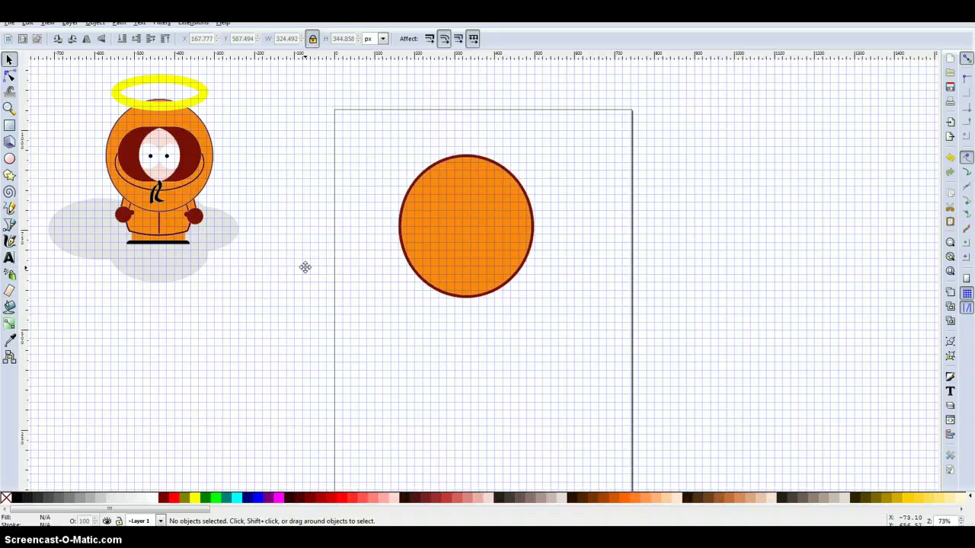
# - Duplicate the orange ellipse and shrink the copy twice with the < key
pyautogui.click(454, 209)
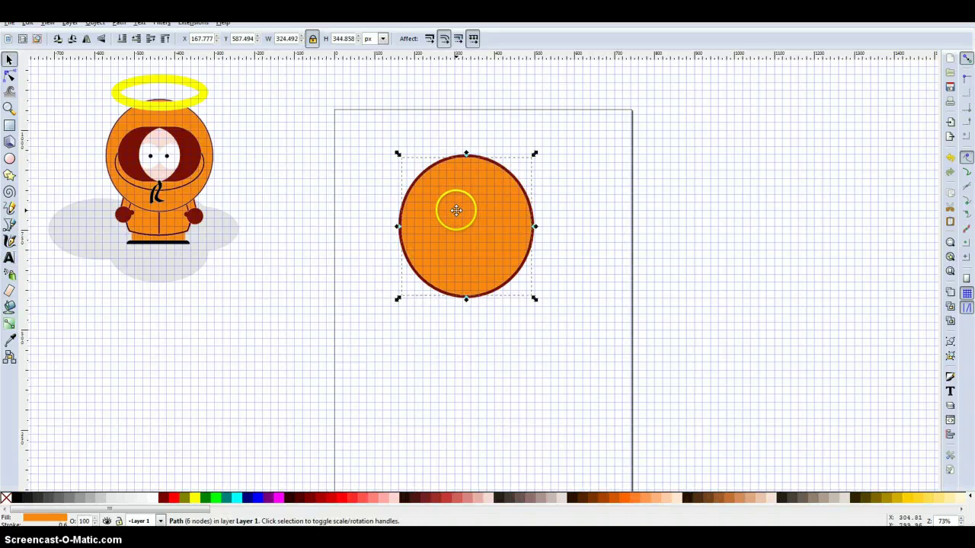
pyautogui.rightClick(454, 210)
pyautogui.click(492, 291)
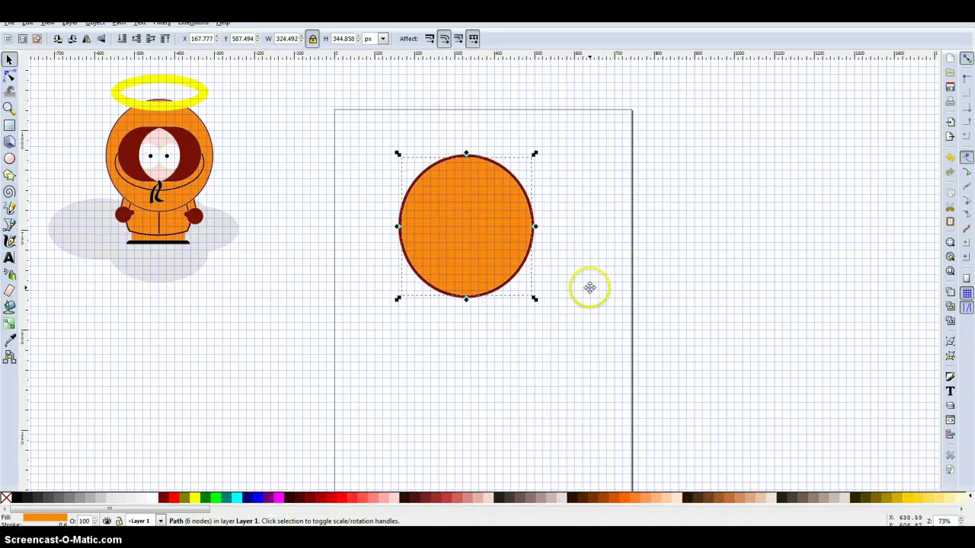
pyautogui.press('ctrl')
pyautogui.press('ctrl')
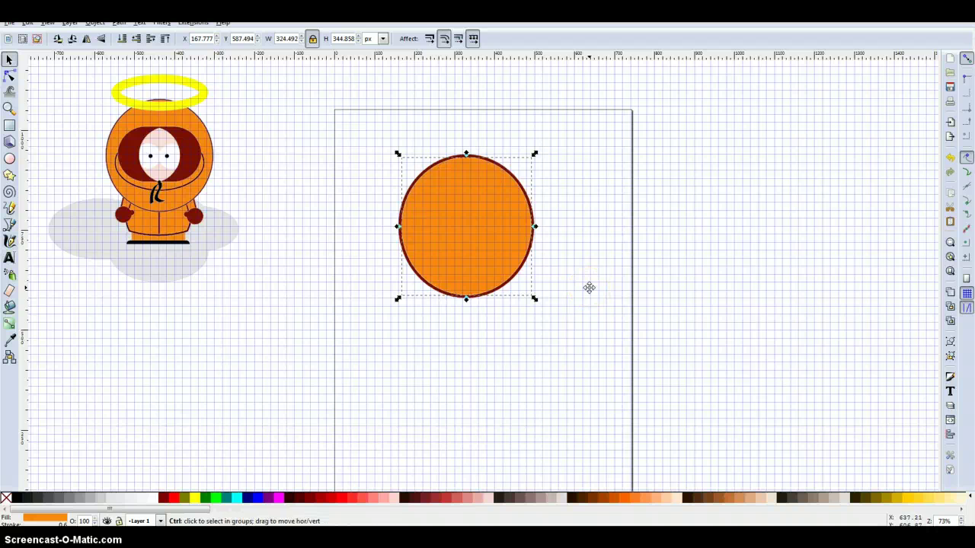
pyautogui.press('less')
pyautogui.press('less')
pyautogui.press('less')
pyautogui.press('less')
pyautogui.press('less')
pyautogui.press('less')
pyautogui.press('less')
pyautogui.press('less')
pyautogui.press('less')
pyautogui.press('less')
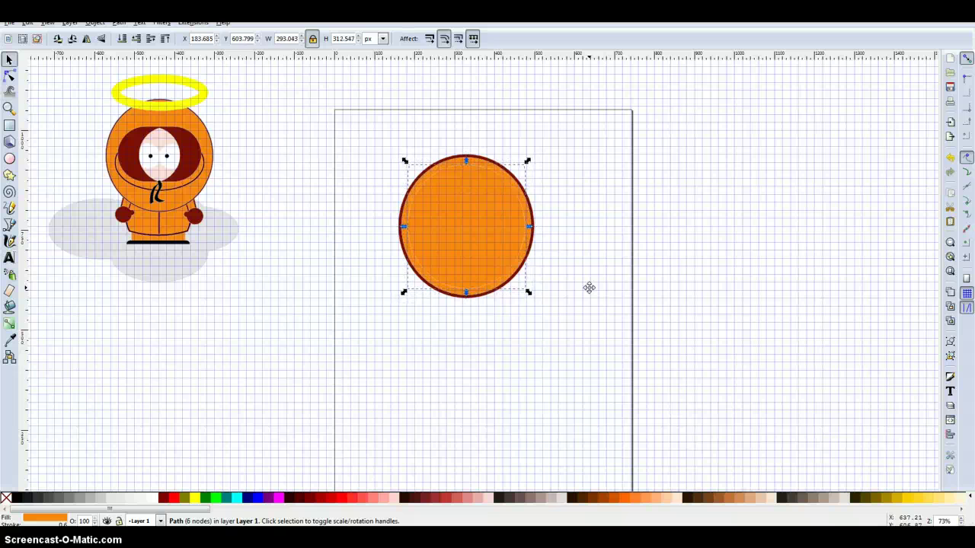
pyautogui.press('less')
pyautogui.press('less')
pyautogui.press('less')
pyautogui.press('less')
pyautogui.press('less')
pyautogui.press('less')
pyautogui.press('less')
pyautogui.press('less')
pyautogui.press('less')
pyautogui.press('less')
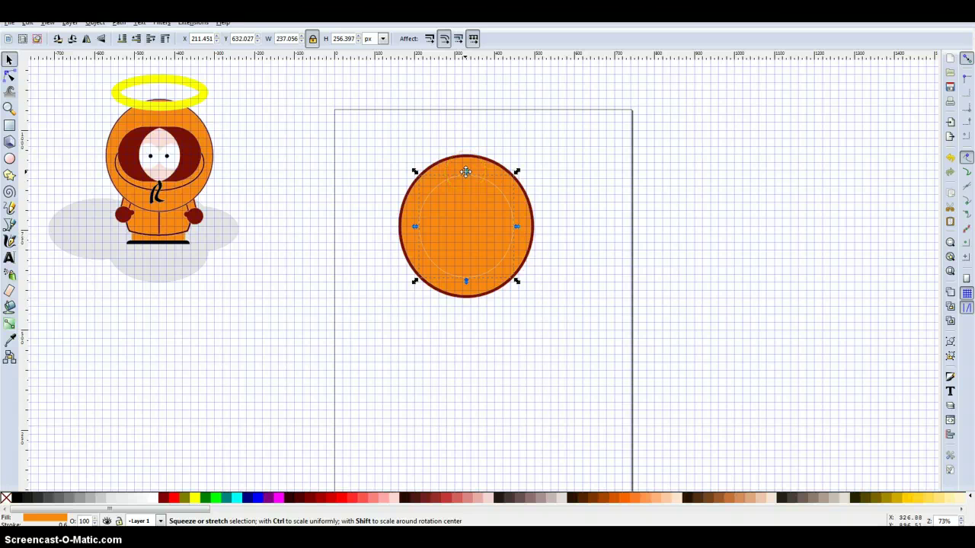
# - Flatten the copy from its top to about 245 × 145 px, nudge it up and enlarge slightly
pyautogui.moveTo(466, 172); pyautogui.dragTo(464, 216)
pyautogui.click(509, 413)
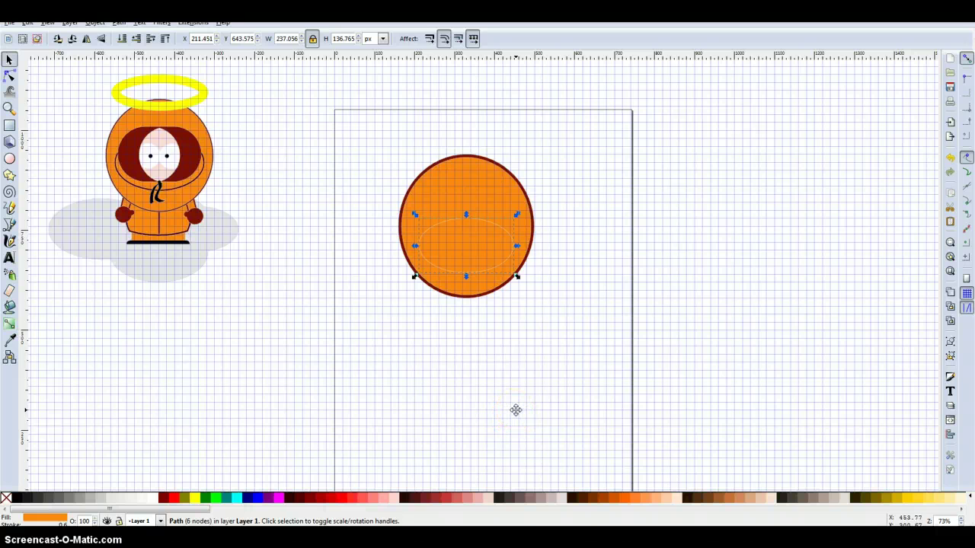
pyautogui.press('Up')
pyautogui.press('Up')
pyautogui.press('Up')
pyautogui.press('Up')
pyautogui.press('Up')
pyautogui.press('Up')
pyautogui.press('Up')
pyautogui.press('Up')
pyautogui.press('ctrl')
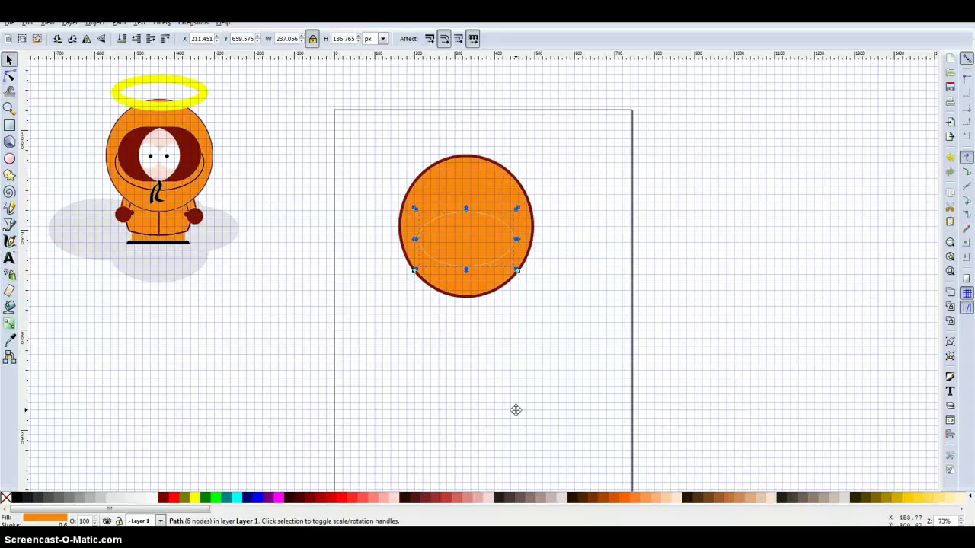
pyautogui.press('ctrl')
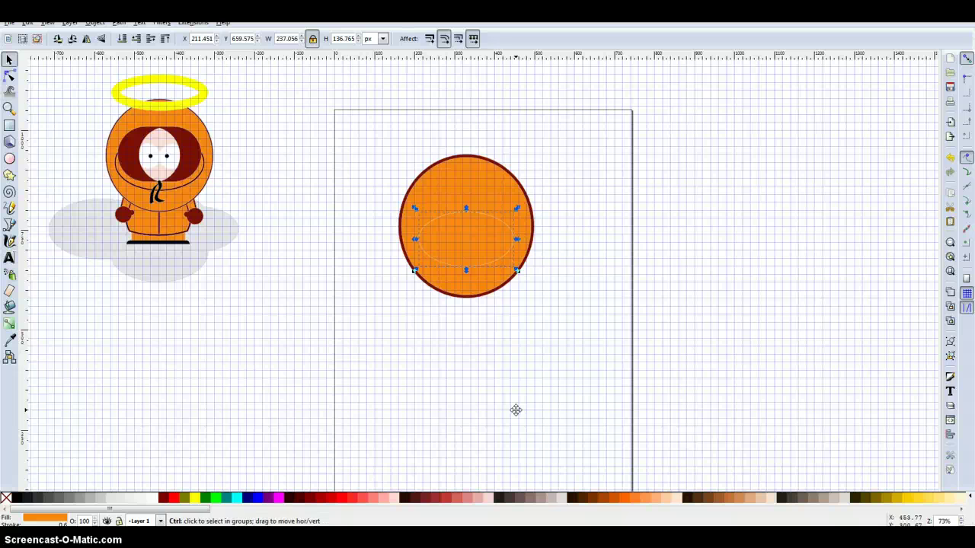
pyautogui.press('>')
pyautogui.press('>')
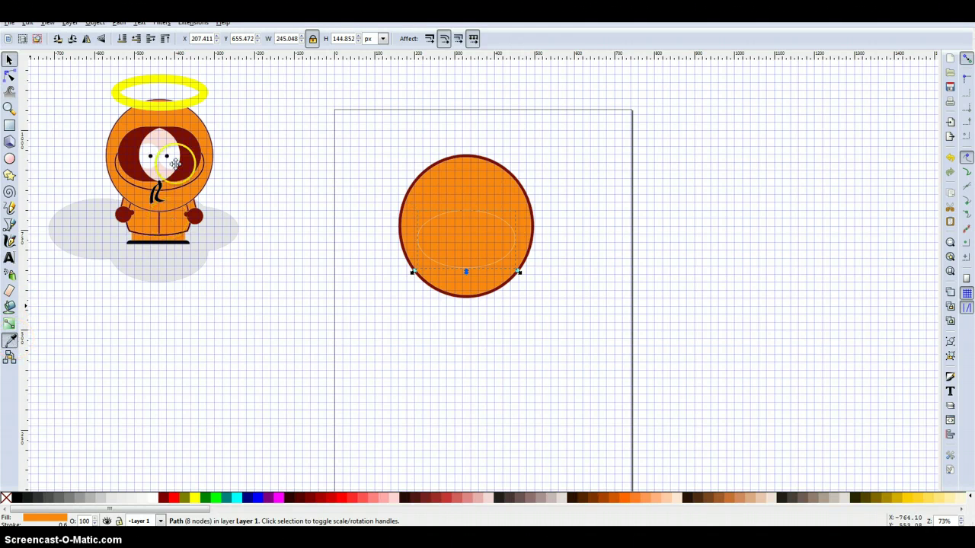
# - Fill the inner oval with the hood's dark red and inset it slightly
pyautogui.click(9, 339)
pyautogui.click(189, 156)
pyautogui.click(9, 60)
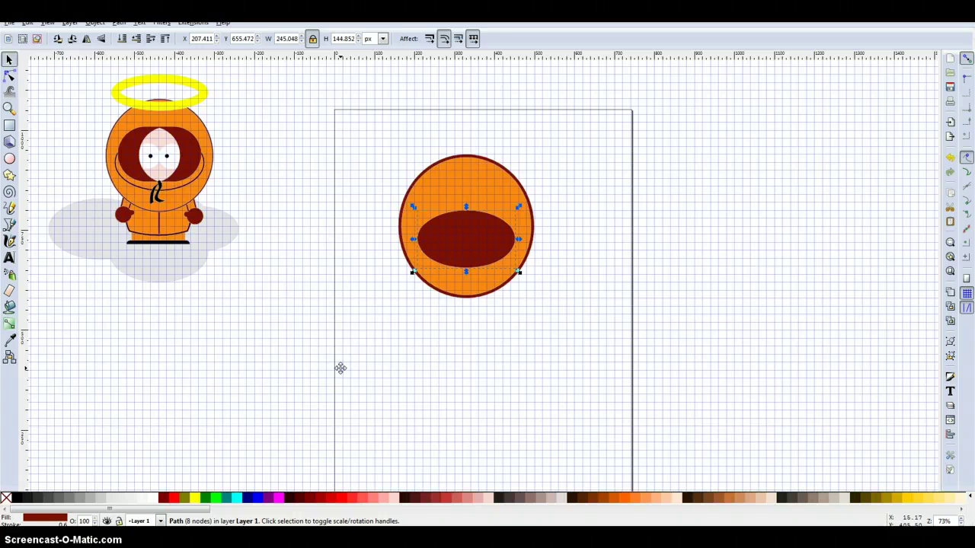
pyautogui.press('ctrl')
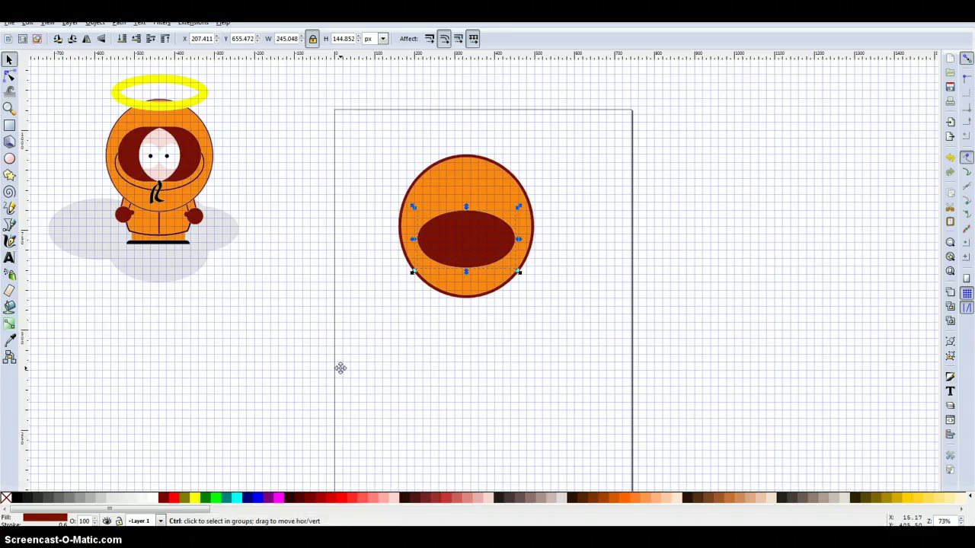
pyautogui.press('ctrl')
pyautogui.hotkey('ctrl', '(')
pyautogui.hotkey('ctrl', '(')
pyautogui.hotkey('ctrl', '(')
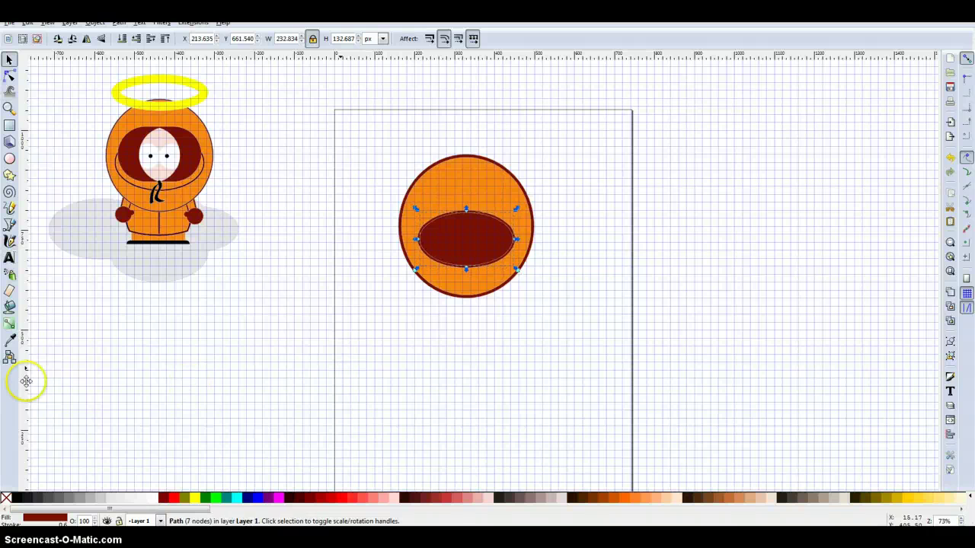
# - Refill the inner oval with the head's orange #fb8a12 so only its dark outline shows
pyautogui.click(10, 341)
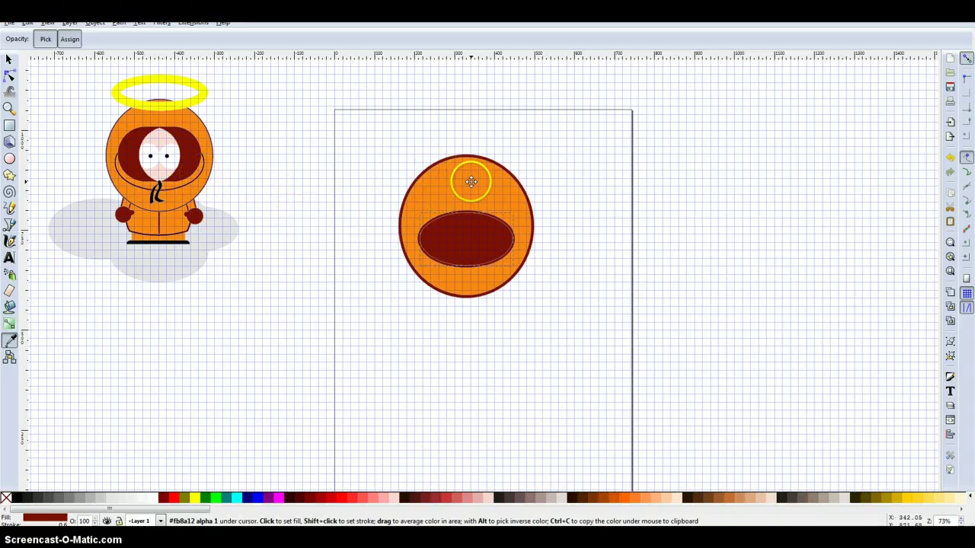
pyautogui.click(472, 178)
pyautogui.click(10, 59)
pyautogui.click(279, 344)
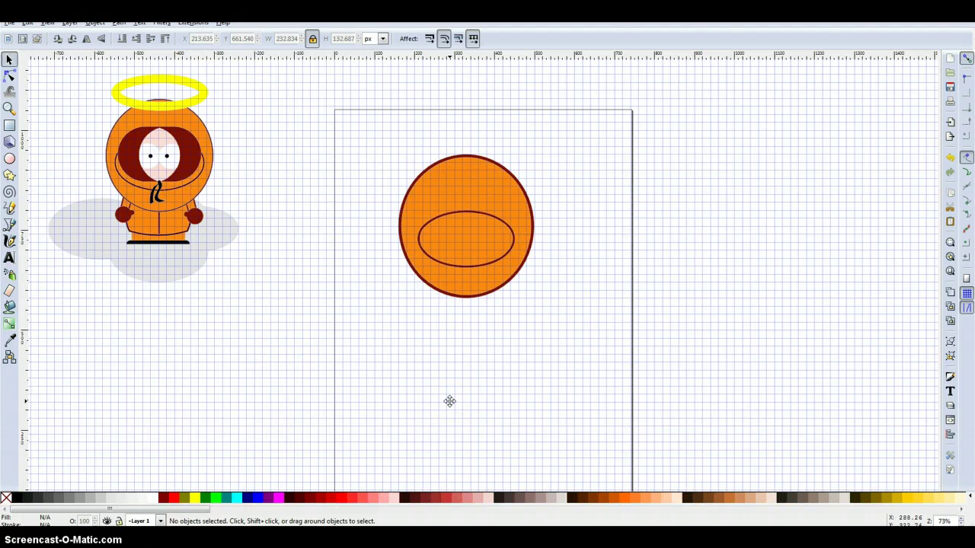
pyautogui.click(163, 183)
pyautogui.moveTo(177, 180)
pyautogui.mouseDown()
pyautogui.moveTo(155, 202)
pyautogui.moveTo(169, 188)
pyautogui.mouseUp()
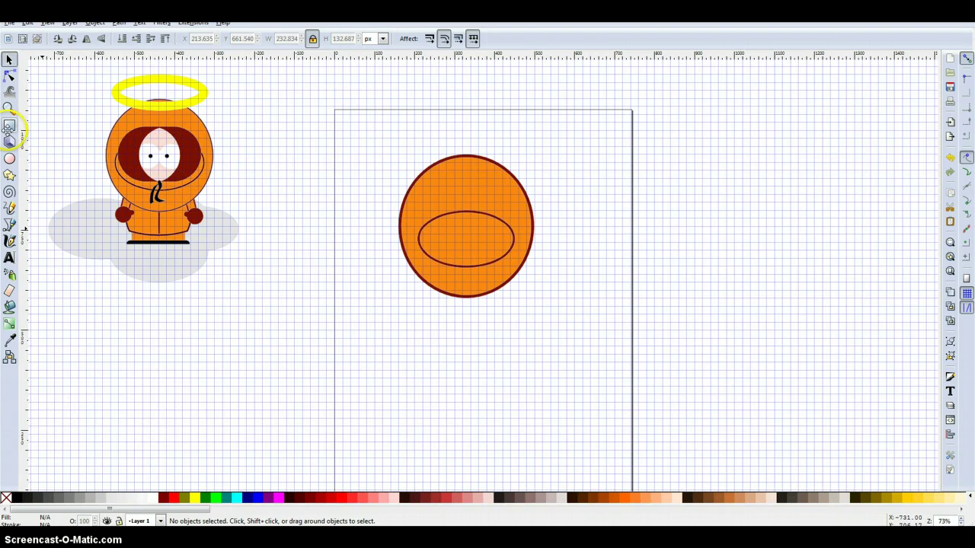
# - Draw a rectangle below the reference, round its corners into a pill and narrow it
pyautogui.click(9, 126)
pyautogui.click(242, 324)
pyautogui.moveTo(242, 323); pyautogui.dragTo(390, 395)
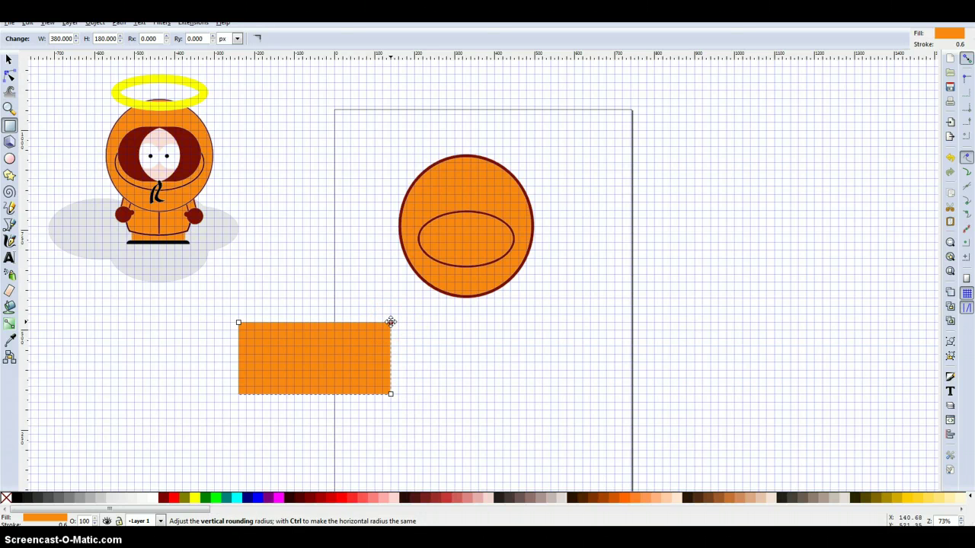
pyautogui.moveTo(390, 322); pyautogui.dragTo(397, 403)
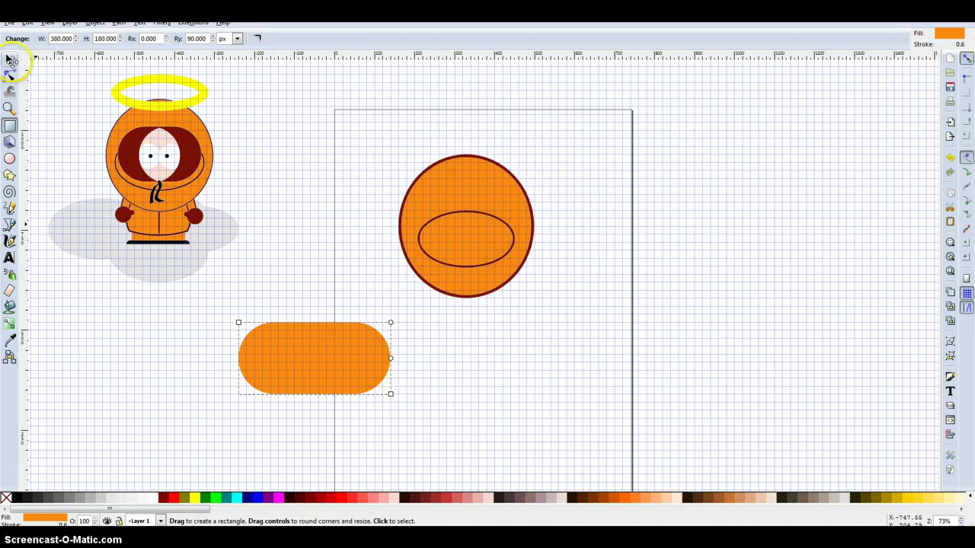
pyautogui.click(10, 60)
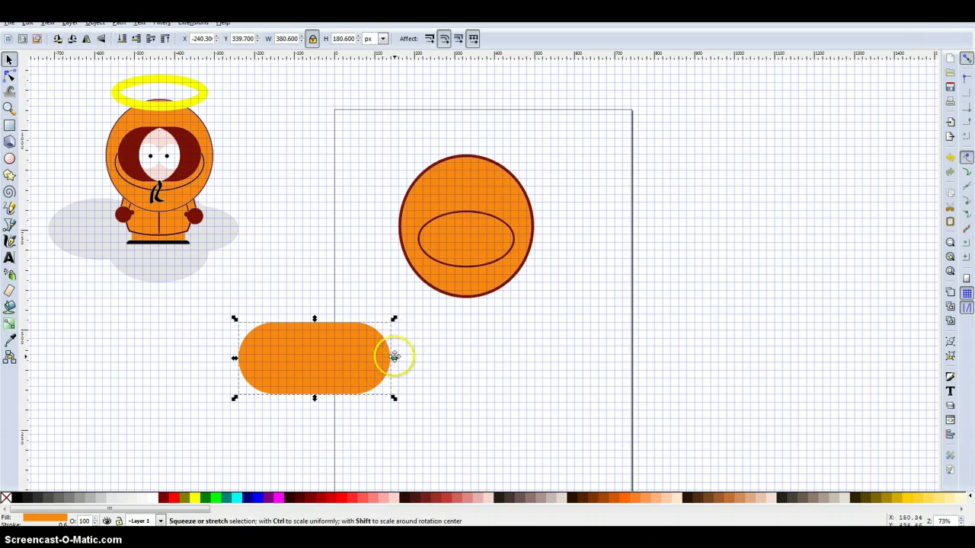
pyautogui.moveTo(393, 356); pyautogui.dragTo(336, 356)
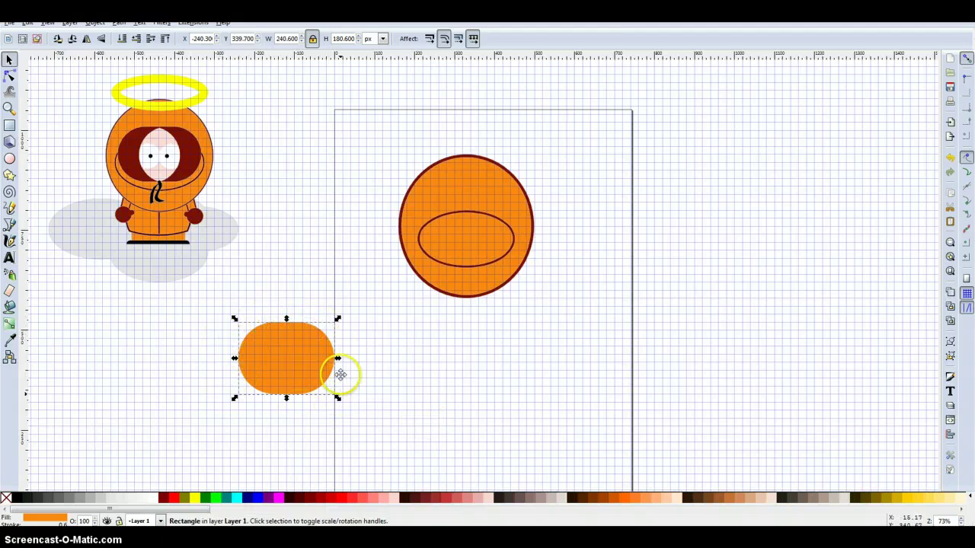
pyautogui.moveTo(338, 360); pyautogui.dragTo(345, 356)
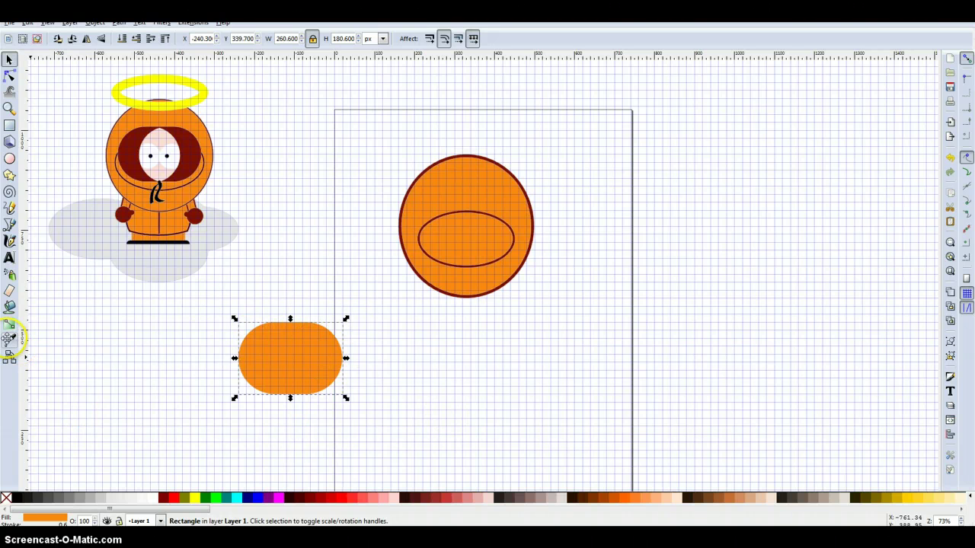
# - Colour the pill dark red and fit it at about 240.6 × 166.8 px over the upper inner oval
pyautogui.click(10, 340)
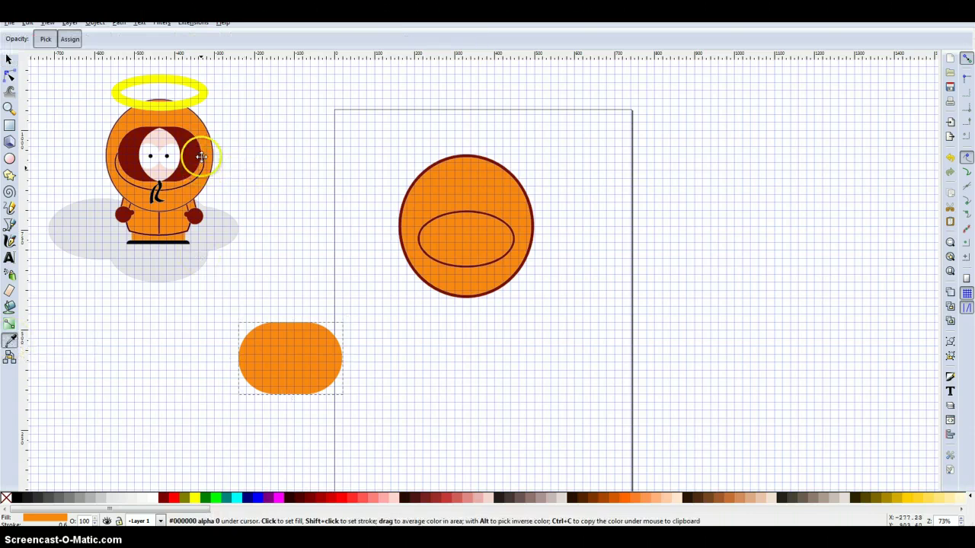
pyautogui.click(195, 152)
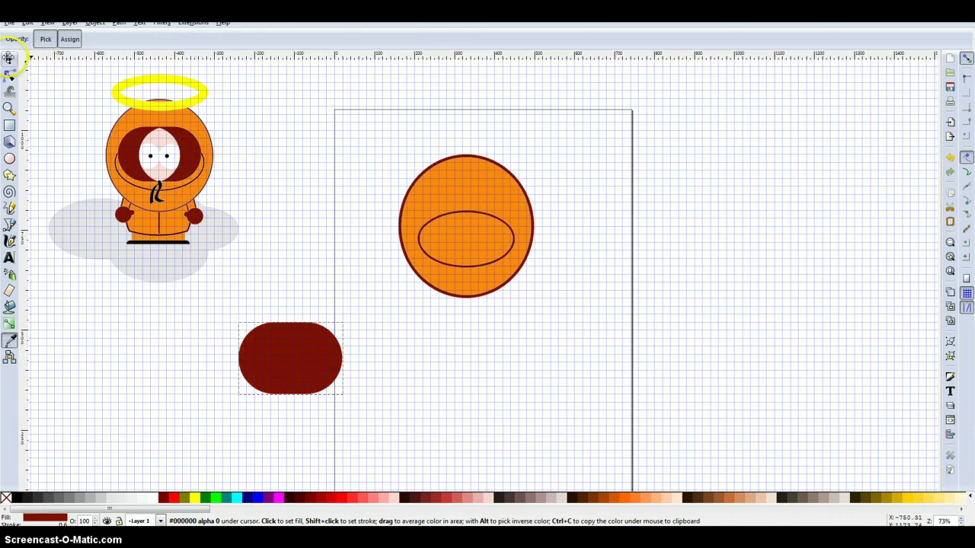
pyautogui.click(9, 59)
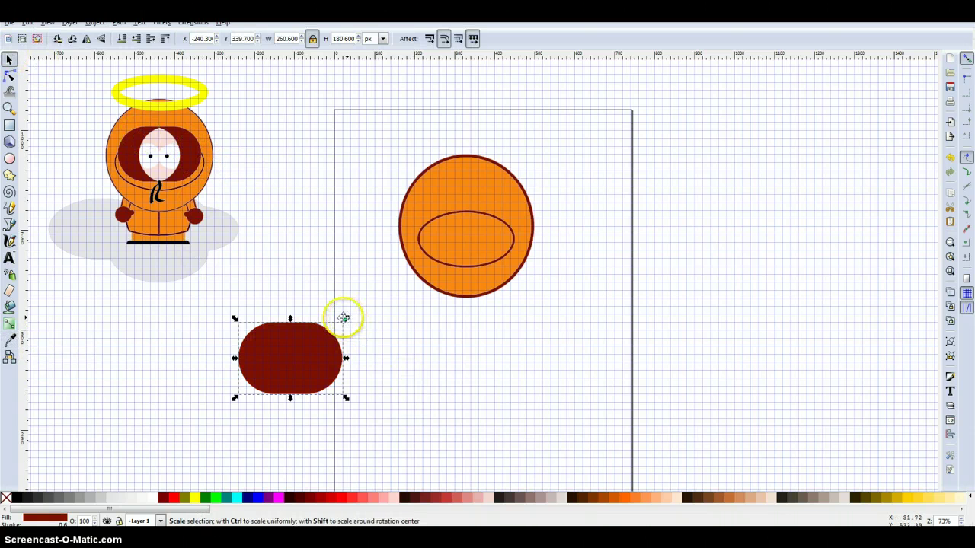
pyautogui.moveTo(346, 317); pyautogui.dragTo(340, 321)
pyautogui.moveTo(281, 343); pyautogui.dragTo(467, 246)
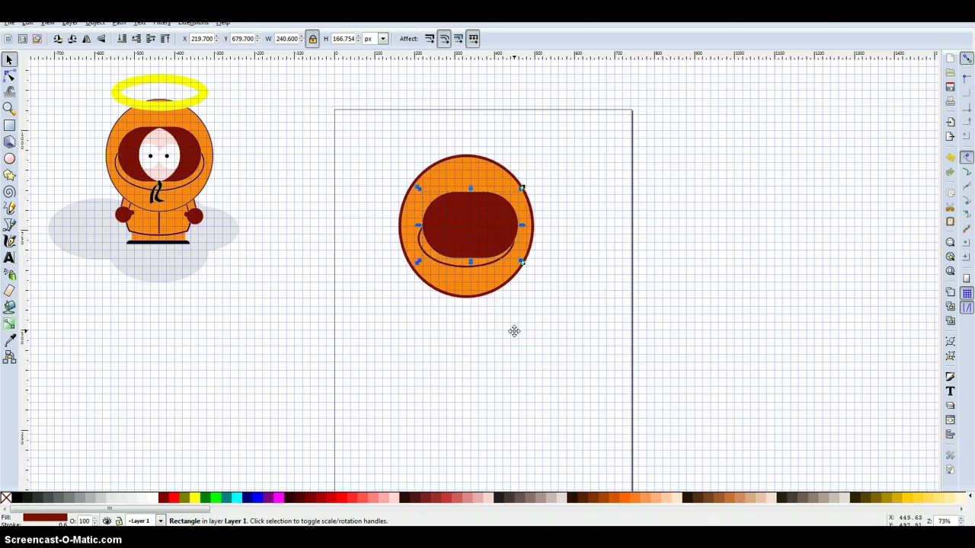
pyautogui.press('Left')
pyautogui.press('Left')
pyautogui.press('Left')
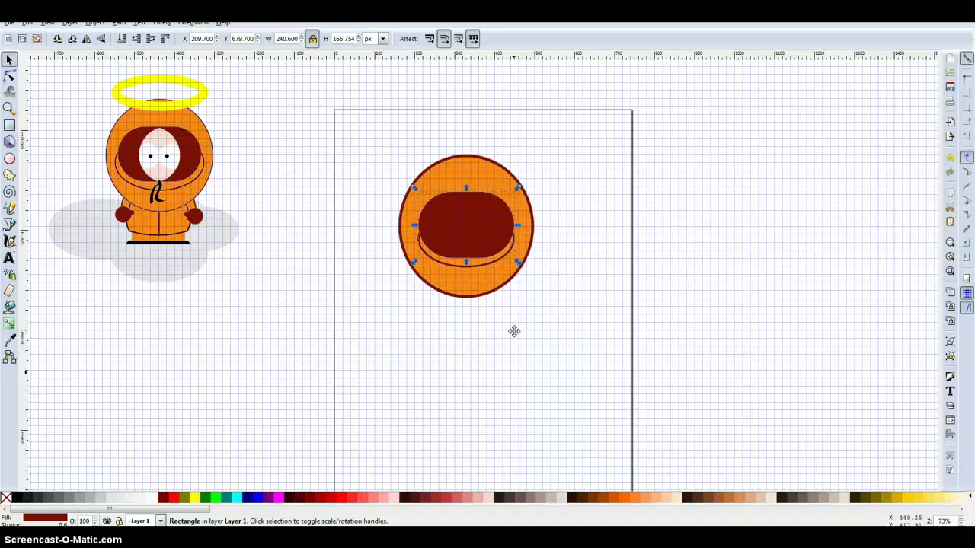
pyautogui.click(538, 365)
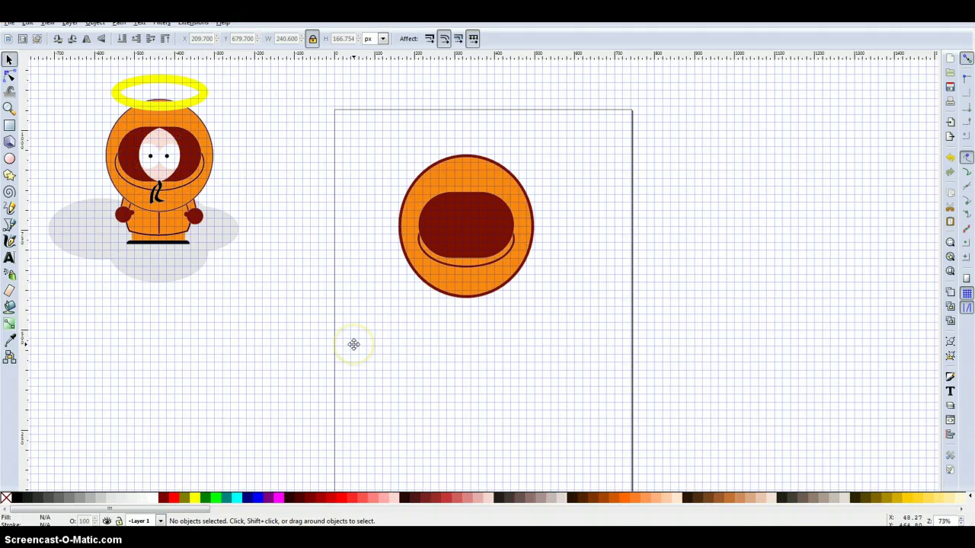
# - Draw a circle beside the page and a tall square-cornered rectangle over its left half
pyautogui.click(9, 159)
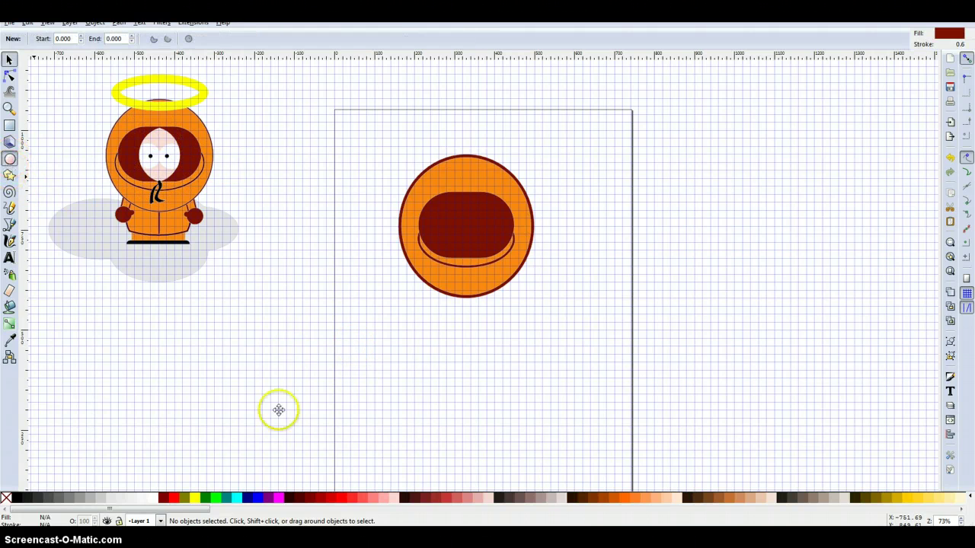
pyautogui.moveTo(238, 314); pyautogui.dragTo(316, 393)
pyautogui.click(10, 126)
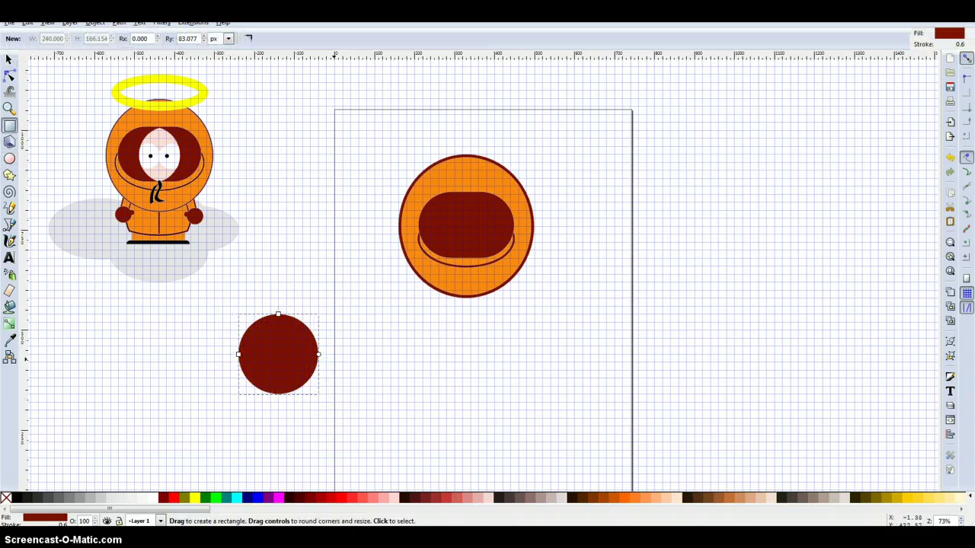
pyautogui.moveTo(270, 274); pyautogui.dragTo(359, 450)
pyautogui.moveTo(359, 307); pyautogui.dragTo(358, 263)
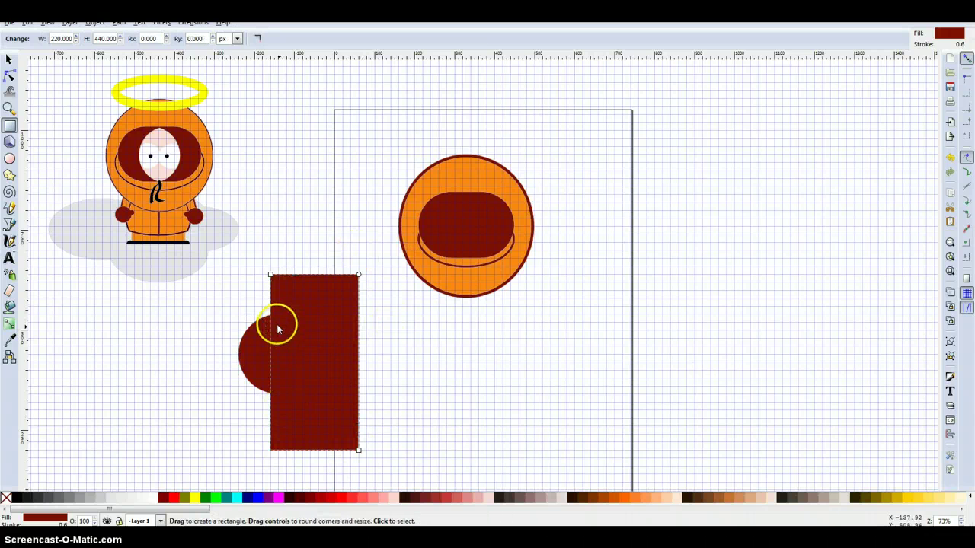
pyautogui.click(9, 60)
pyautogui.moveTo(267, 362); pyautogui.dragTo(268, 364)
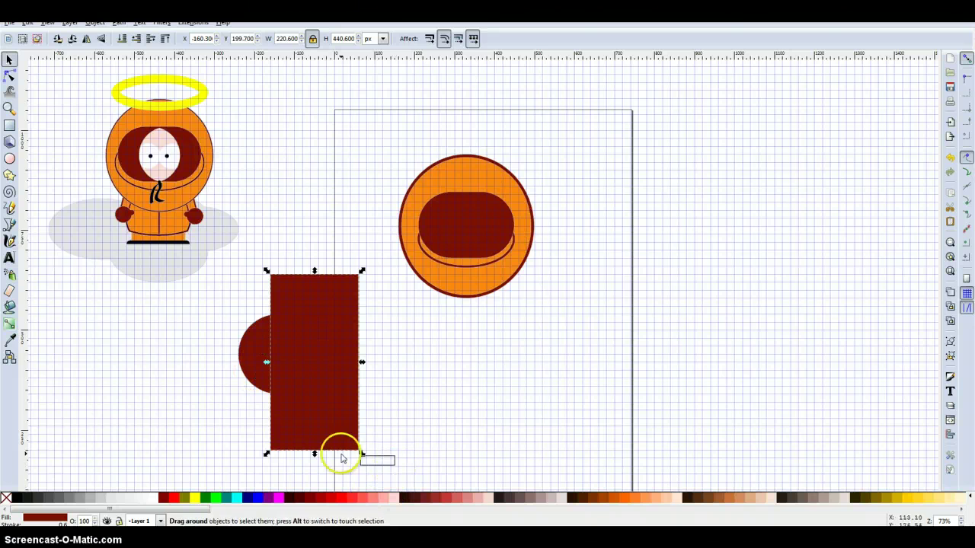
# - Subtract the rectangle from the circle to leave a half-oval
pyautogui.moveTo(238, 433); pyautogui.dragTo(209, 226)
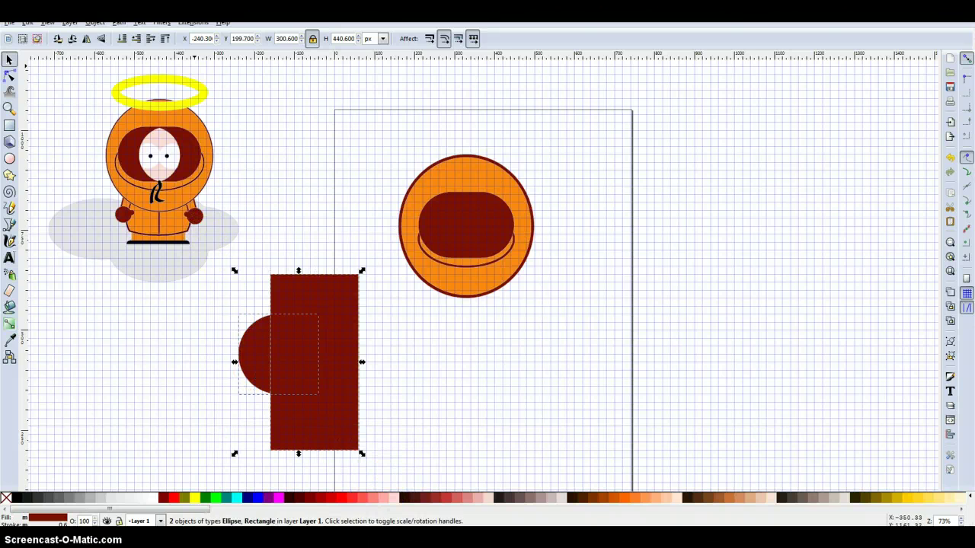
pyautogui.click(118, 22)
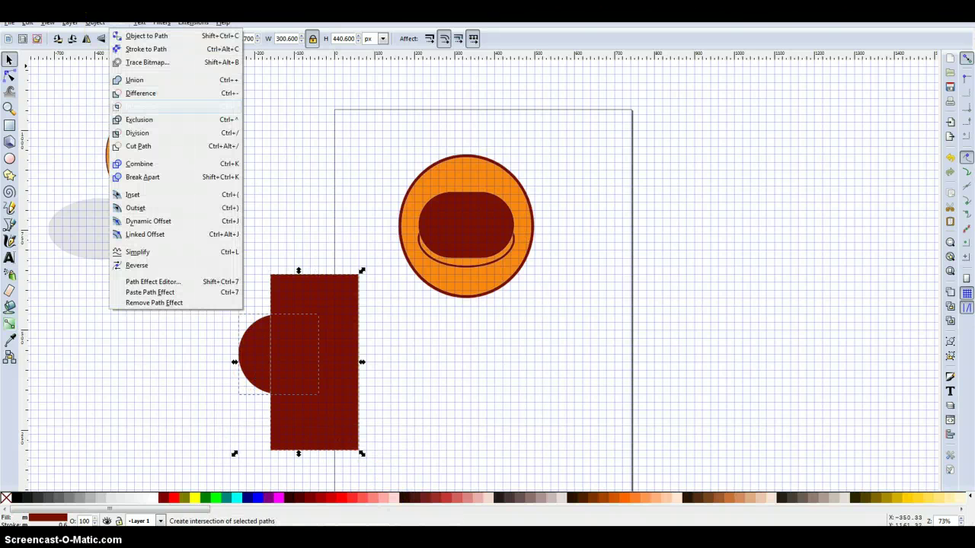
pyautogui.click(145, 93)
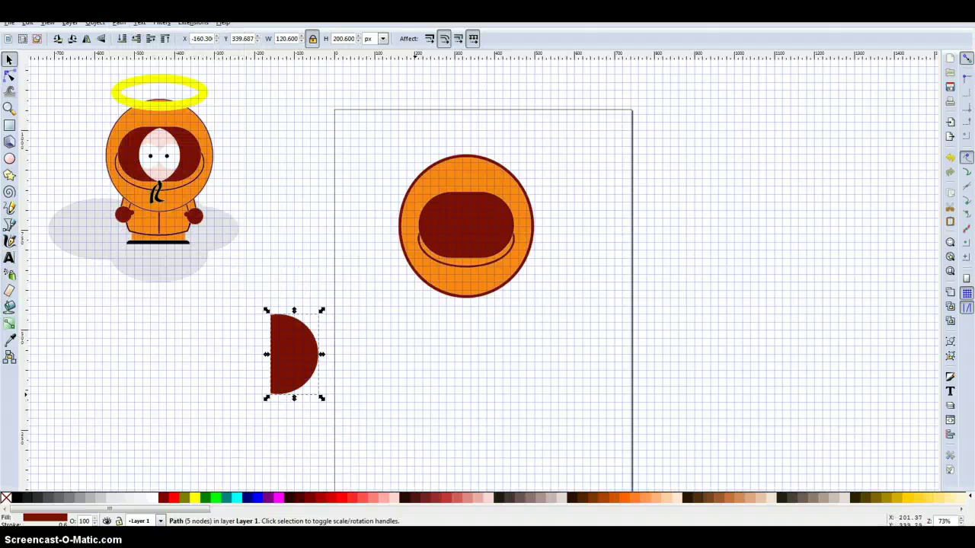
pyautogui.hotkey('ctrl', 'z')
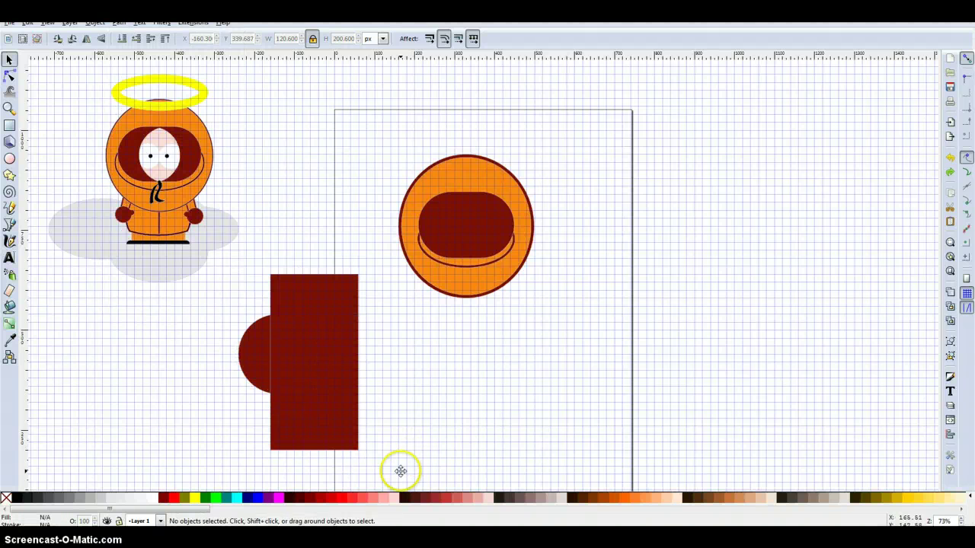
pyautogui.moveTo(401, 471); pyautogui.dragTo(186, 236)
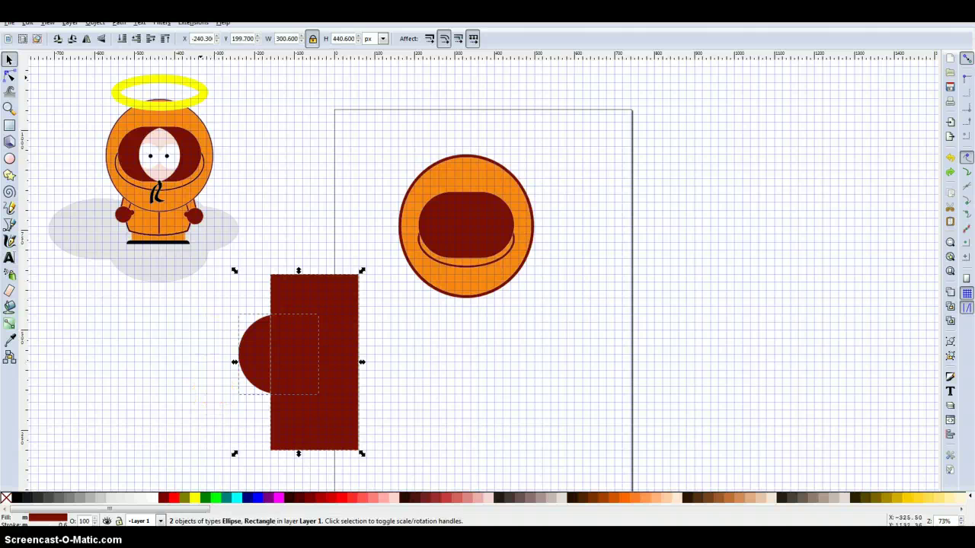
pyautogui.click(119, 22)
pyautogui.click(141, 93)
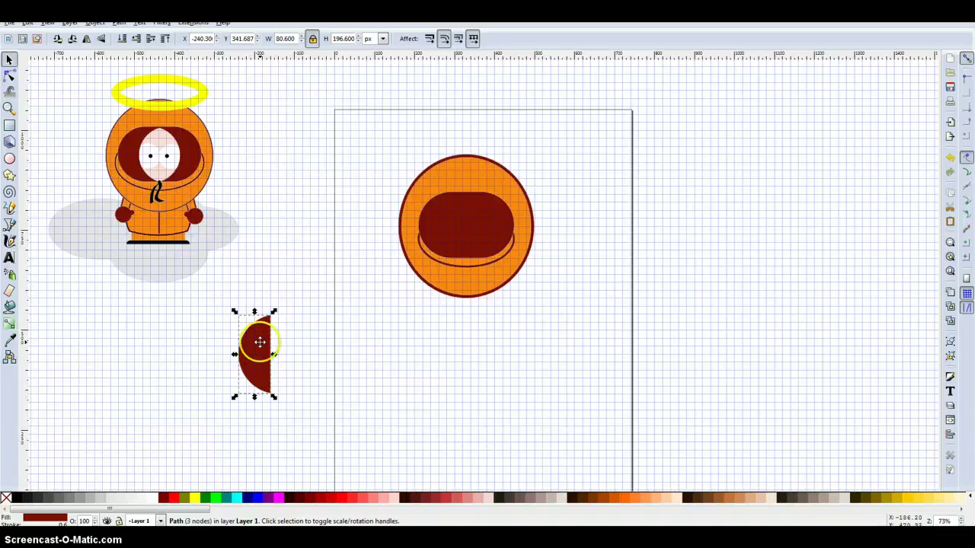
# - Duplicate the half-oval, mirror it horizontally and place it to complete the oval
pyautogui.rightClick(260, 343)
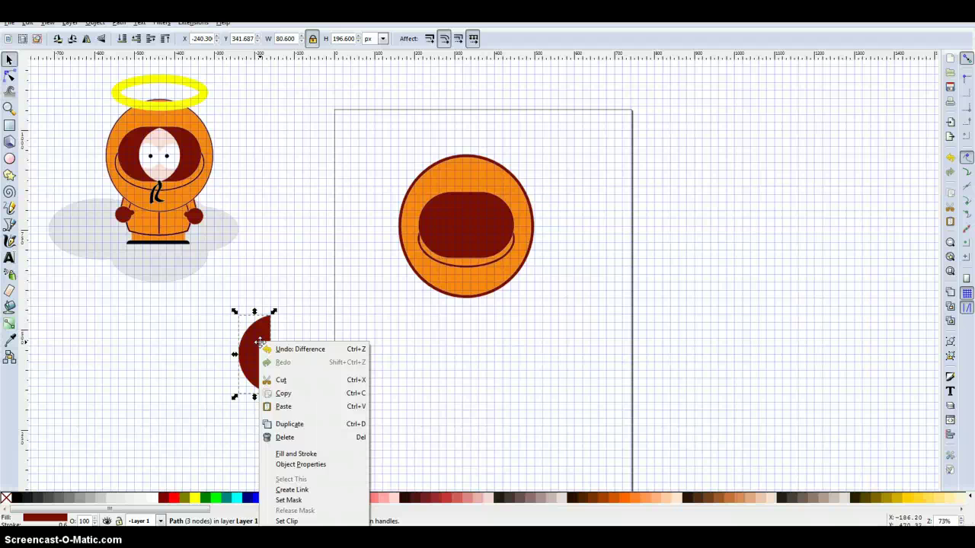
pyautogui.click(304, 424)
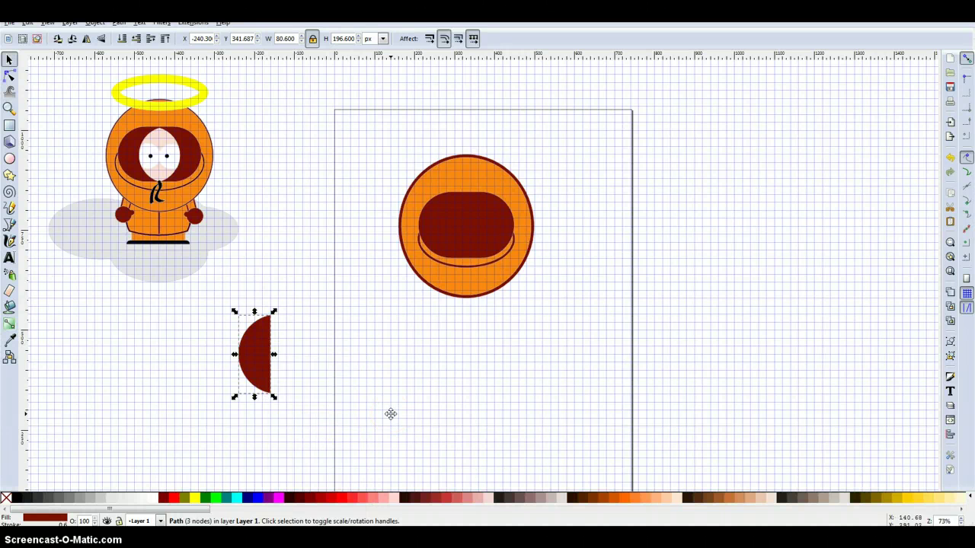
pyautogui.press('h')
pyautogui.moveTo(246, 317); pyautogui.dragTo(278, 322)
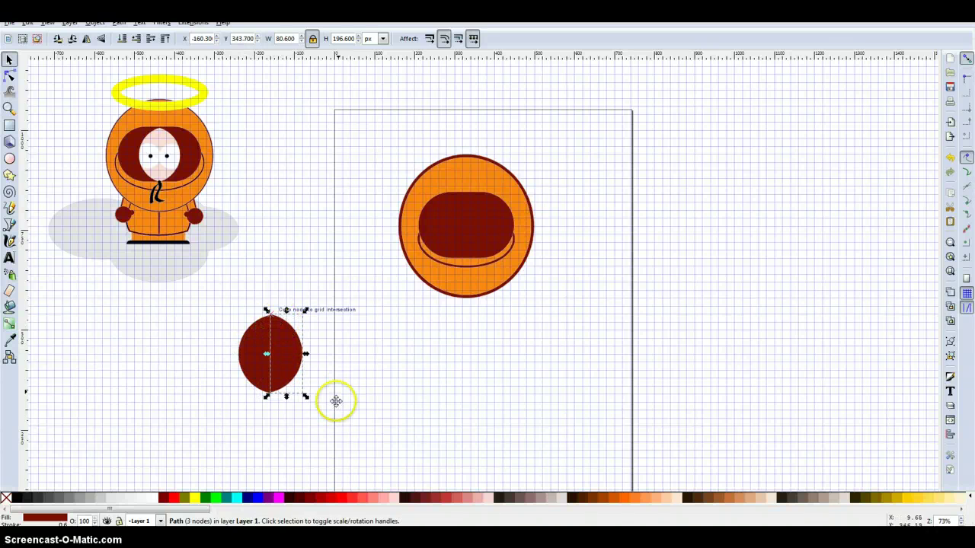
pyautogui.click(335, 401)
# - Union both halves into one 160.6 × 196.6 px dark red oval path
pyautogui.click(275, 320)
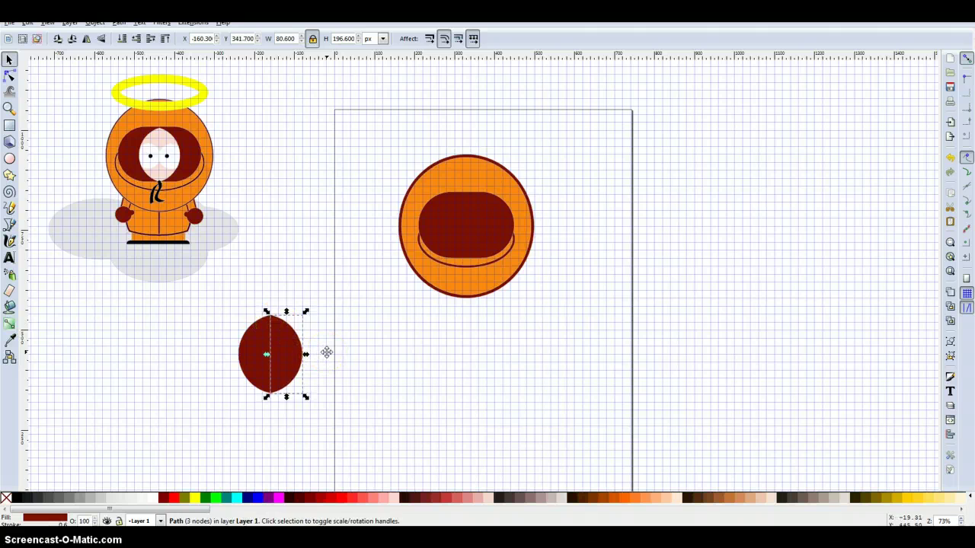
pyautogui.click(323, 439)
pyautogui.moveTo(322, 431); pyautogui.dragTo(219, 296)
pyautogui.click(119, 22)
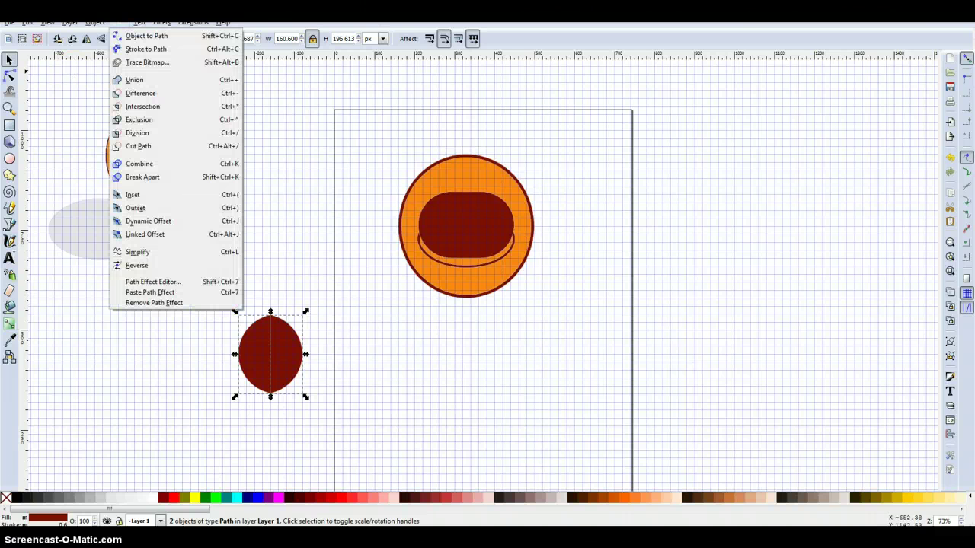
pyautogui.click(135, 80)
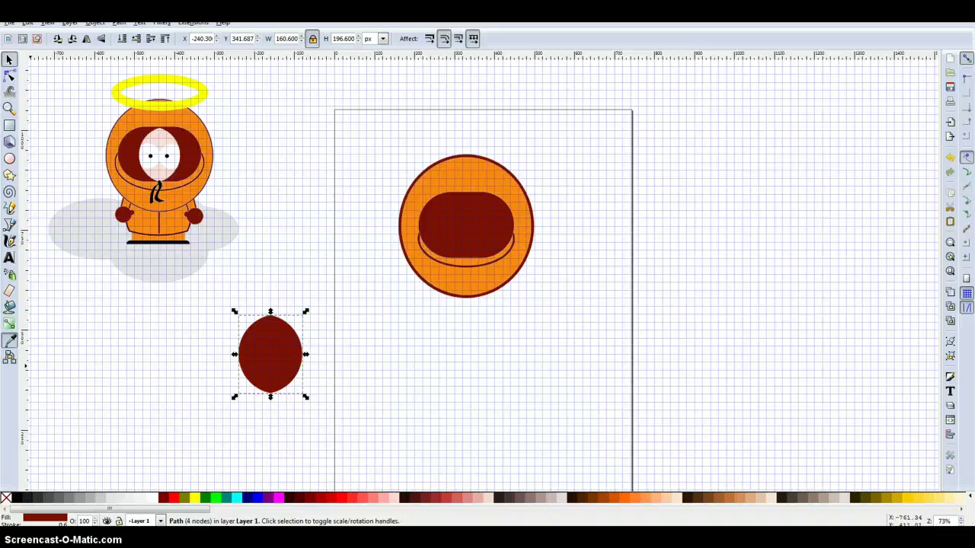
# - Give the oval the reference face's pale pink, move it onto the head and shrink it to fit the opening
pyautogui.click(10, 340)
pyautogui.click(158, 140)
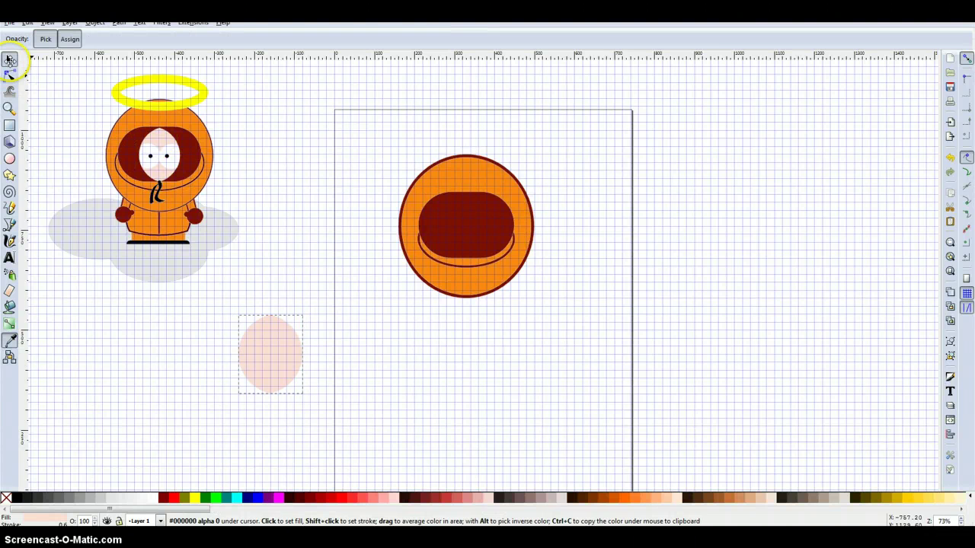
pyautogui.click(9, 59)
pyautogui.moveTo(300, 337); pyautogui.dragTo(464, 204)
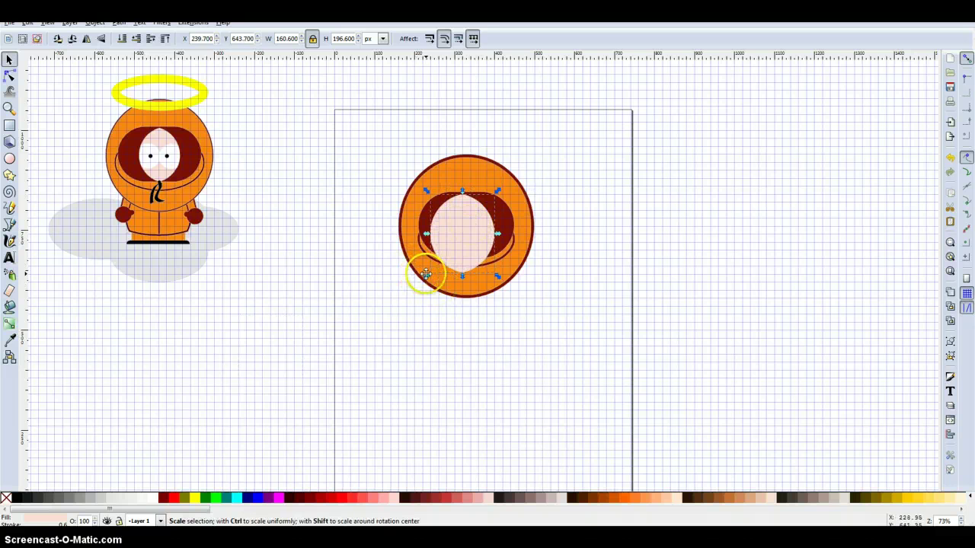
pyautogui.moveTo(425, 275); pyautogui.dragTo(438, 261)
pyautogui.click(530, 347)
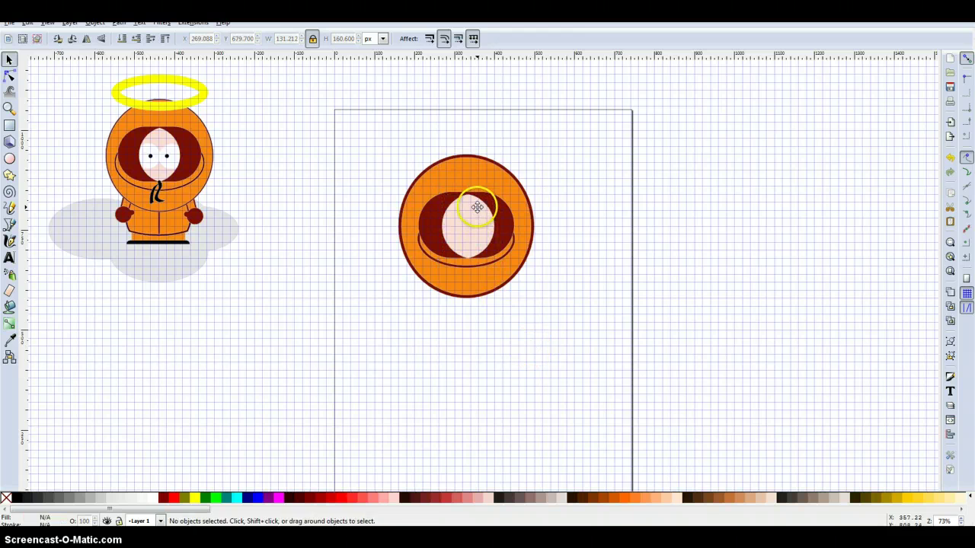
# - Nudge the face oval slightly left to centre it in the hood opening
pyautogui.click(475, 206)
pyautogui.click(438, 189)
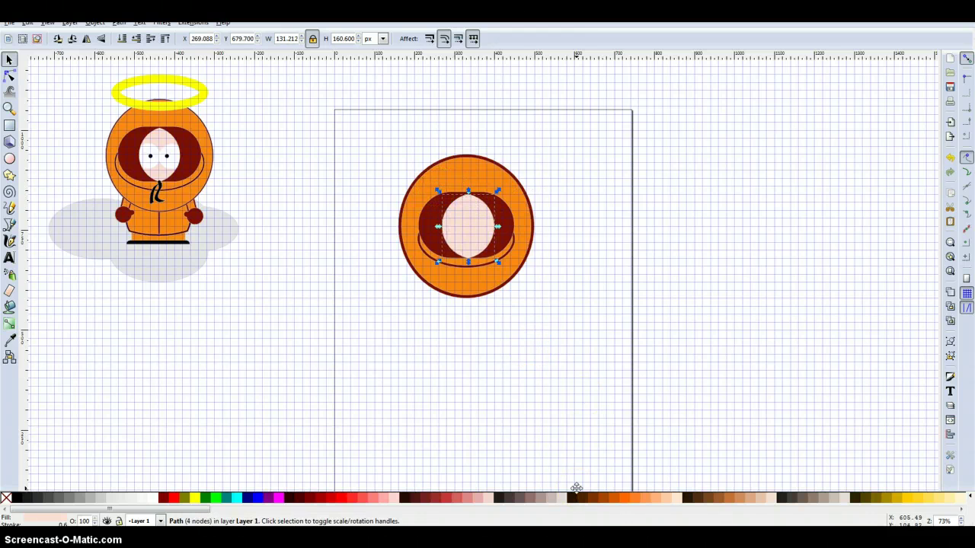
pyautogui.press('Left')
pyautogui.press('Left')
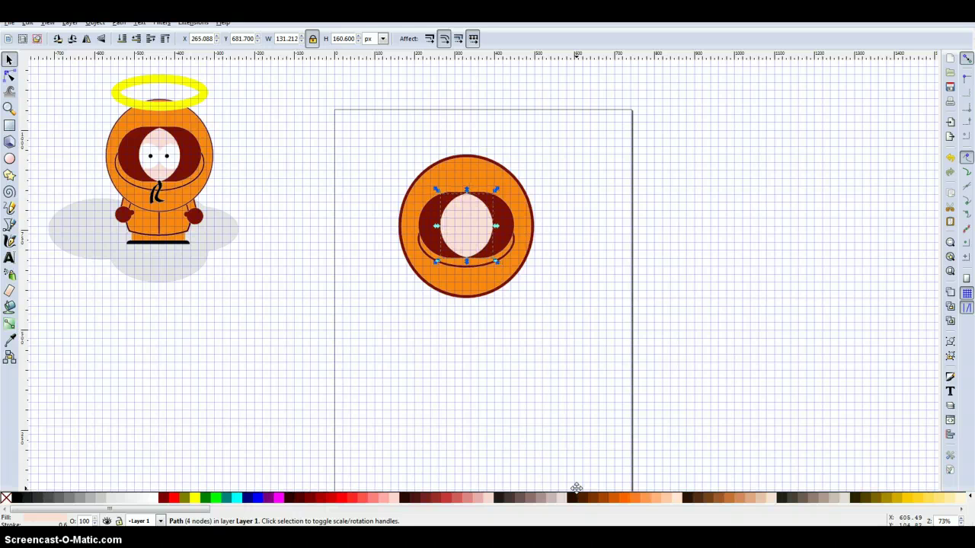
pyautogui.click(583, 482)
pyautogui.press('Escape')
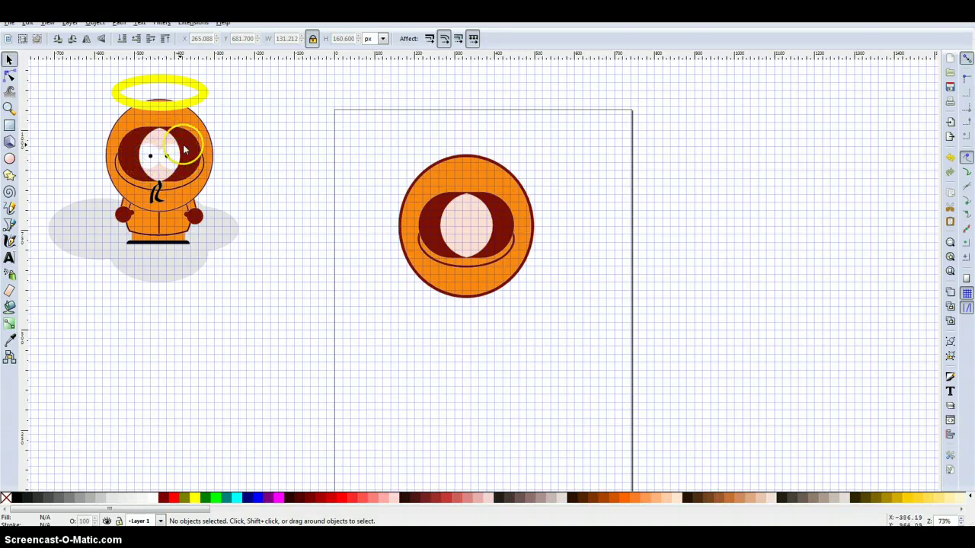
pyautogui.click(470, 222)
# - Duplicate the face oval, move the copy beside the page and make it black
pyautogui.rightClick(470, 222)
pyautogui.click(523, 297)
pyautogui.moveTo(468, 219); pyautogui.dragTo(282, 333)
pyautogui.click(17, 498)
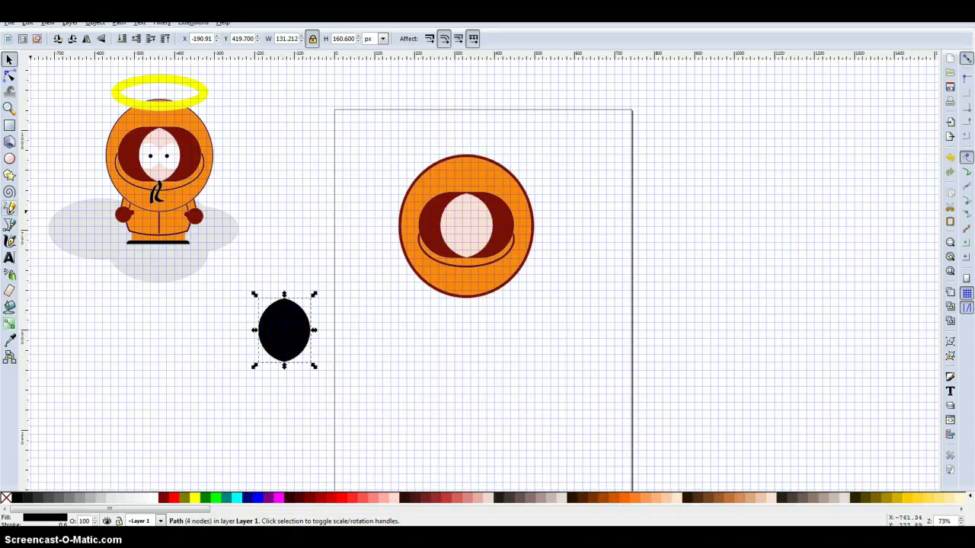
# - Draw a small black circle and place a duplicate just to its right
pyautogui.click(9, 158)
pyautogui.moveTo(126, 346); pyautogui.dragTo(158, 376)
pyautogui.click(9, 60)
pyautogui.rightClick(142, 360)
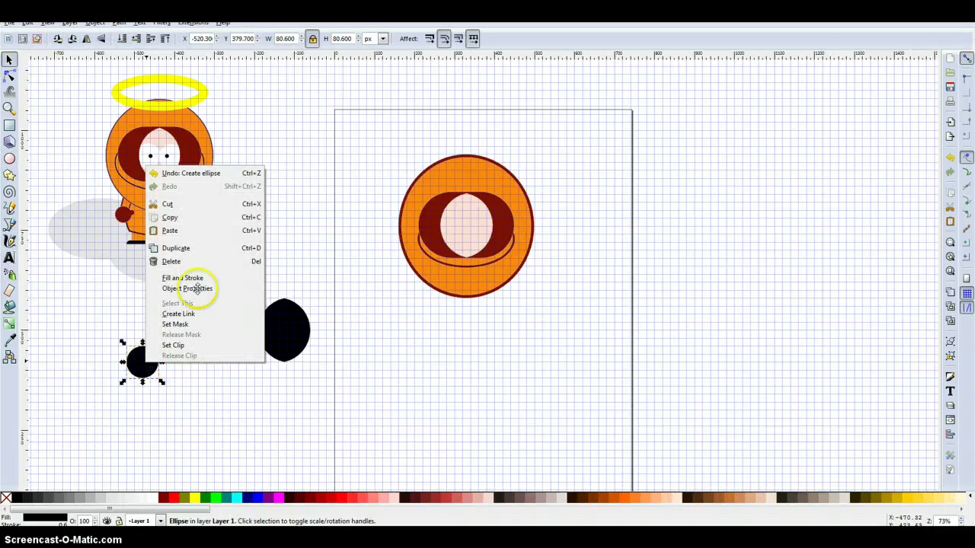
pyautogui.click(161, 418)
pyautogui.hotkey('ctrl', 'd')
pyautogui.moveTo(132, 362); pyautogui.dragTo(163, 363)
pyautogui.click(215, 438)
# - Nudge the circles together and union them into one shape
pyautogui.moveTo(210, 393); pyautogui.dragTo(156, 416)
pyautogui.click(174, 364)
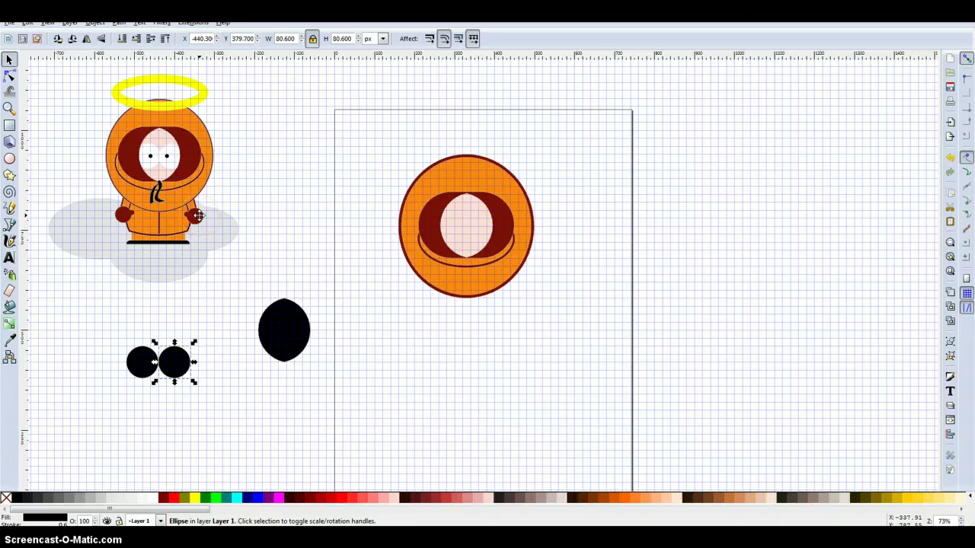
pyautogui.press('Left')
pyautogui.press('Left')
pyautogui.press('Left')
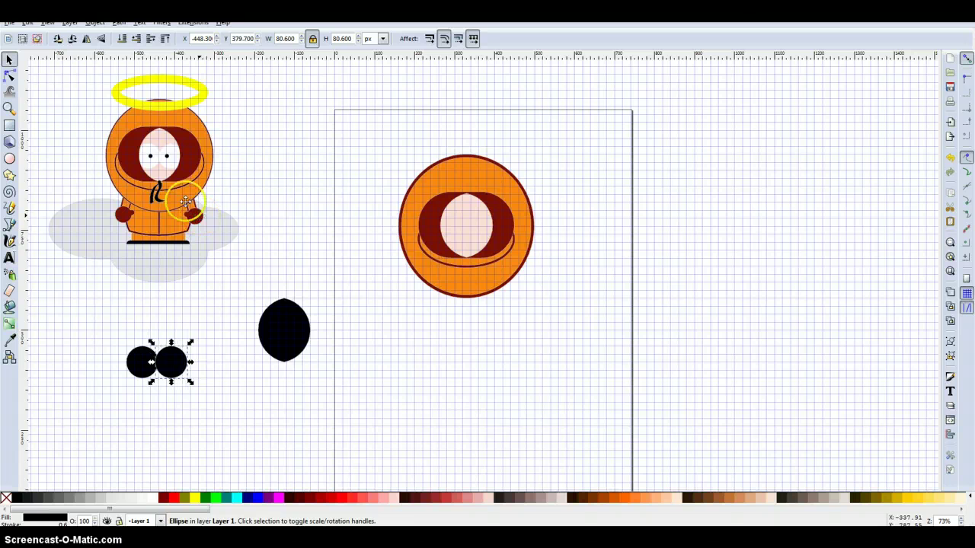
pyautogui.moveTo(210, 409); pyautogui.dragTo(68, 307)
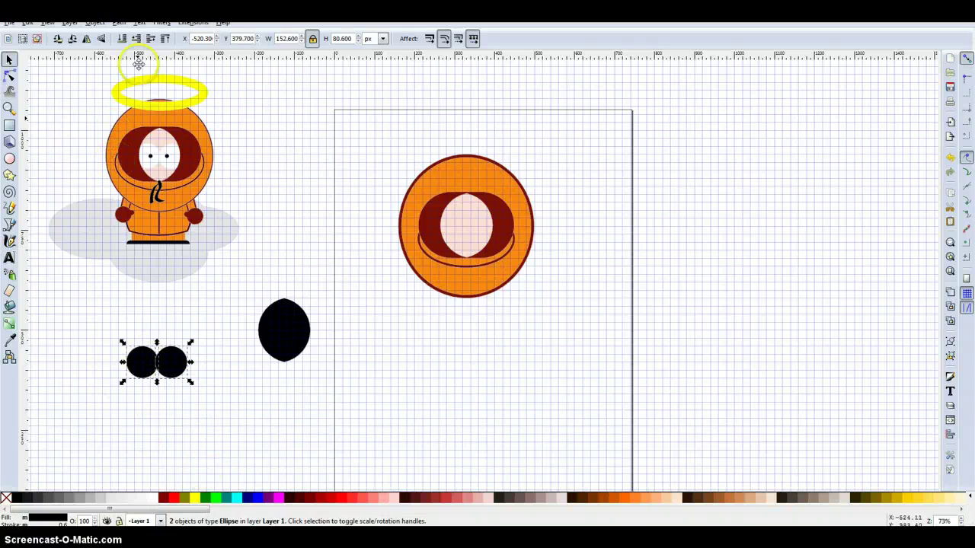
pyautogui.click(118, 23)
pyautogui.click(142, 83)
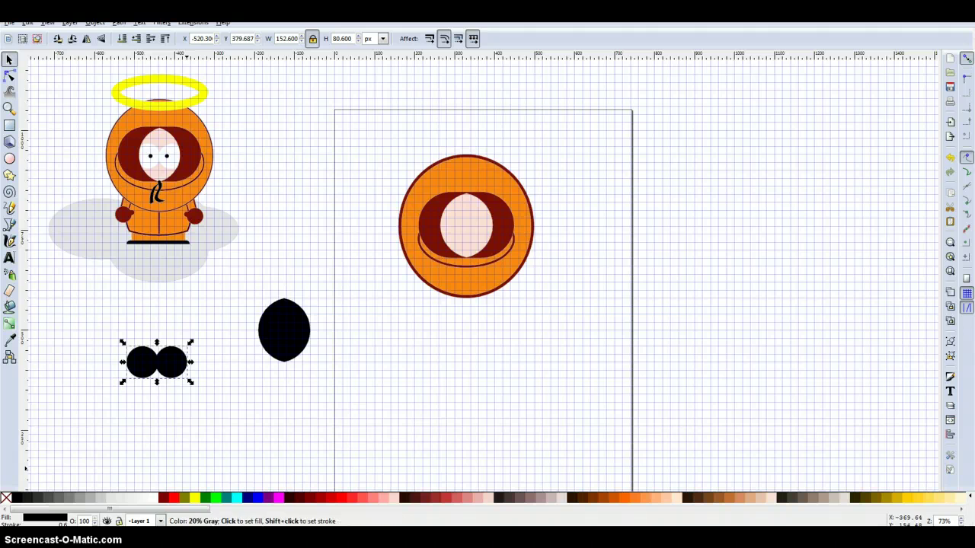
# - Place the joined circles over the black oval copy and intersect them into a 131.225 × 80.6 px two-lobed shape
pyautogui.moveTo(163, 362); pyautogui.dragTo(289, 329)
pyautogui.click(282, 299)
pyautogui.moveTo(282, 299); pyautogui.dragTo(270, 300)
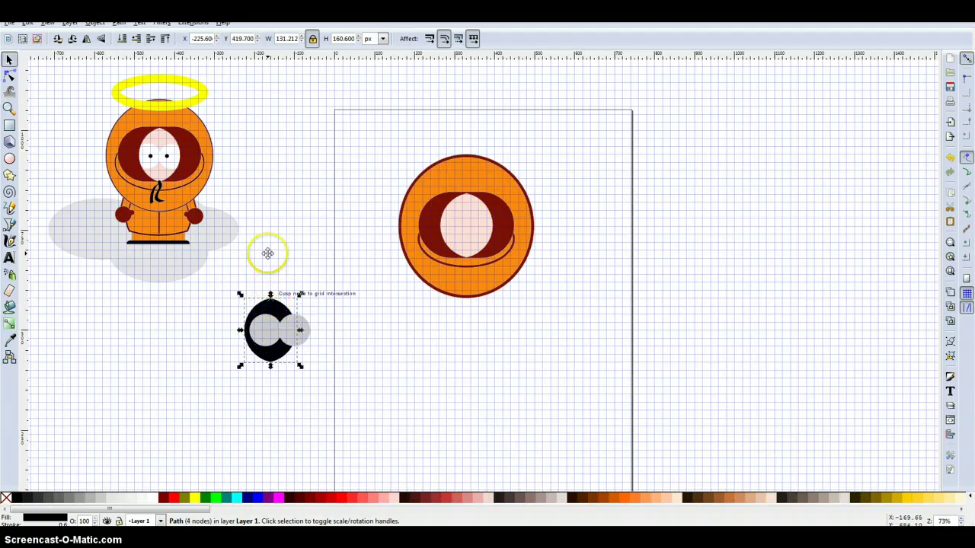
pyautogui.click(273, 343)
pyautogui.press('Tab')
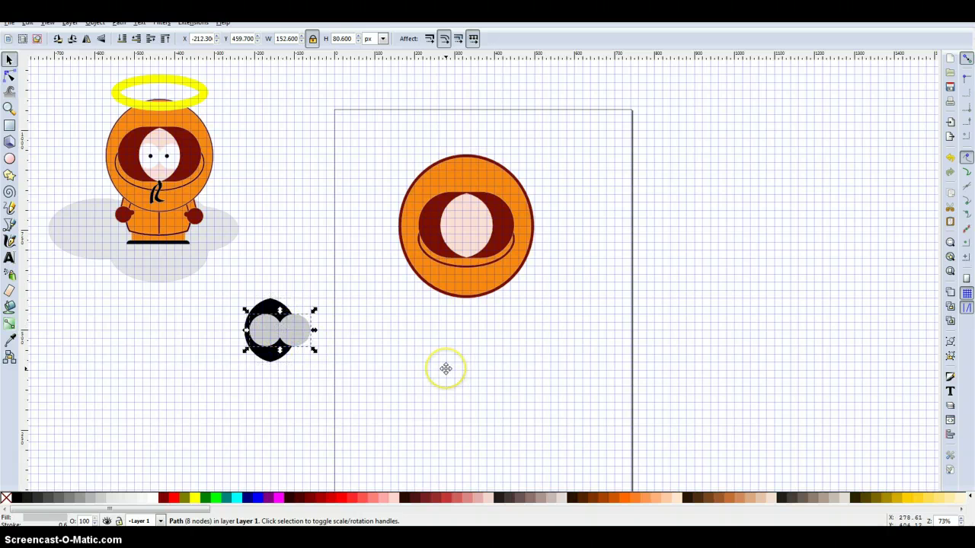
pyautogui.press('Home')
pyautogui.press('Left')
pyautogui.press('Left')
pyautogui.press('Left')
pyautogui.press('Left')
pyautogui.press('Left')
pyautogui.press('Left')
pyautogui.press('Left')
pyautogui.press('Left')
pyautogui.press('Left')
pyautogui.press('Left')
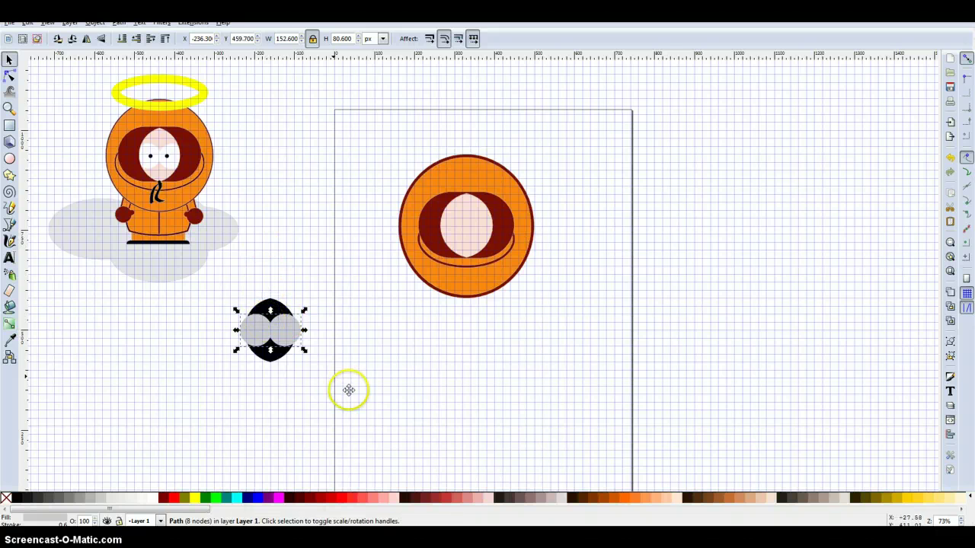
pyautogui.moveTo(343, 392); pyautogui.dragTo(216, 291)
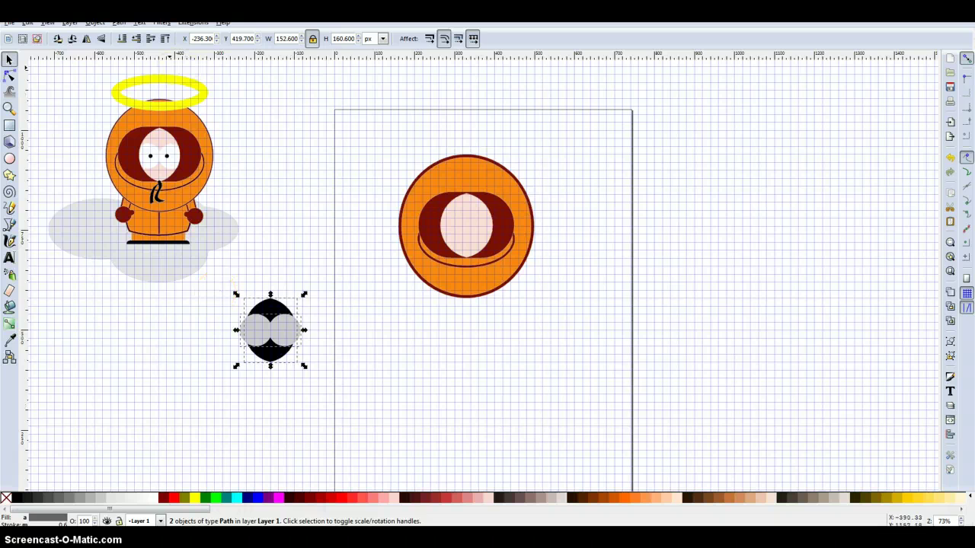
pyautogui.click(118, 22)
pyautogui.click(139, 109)
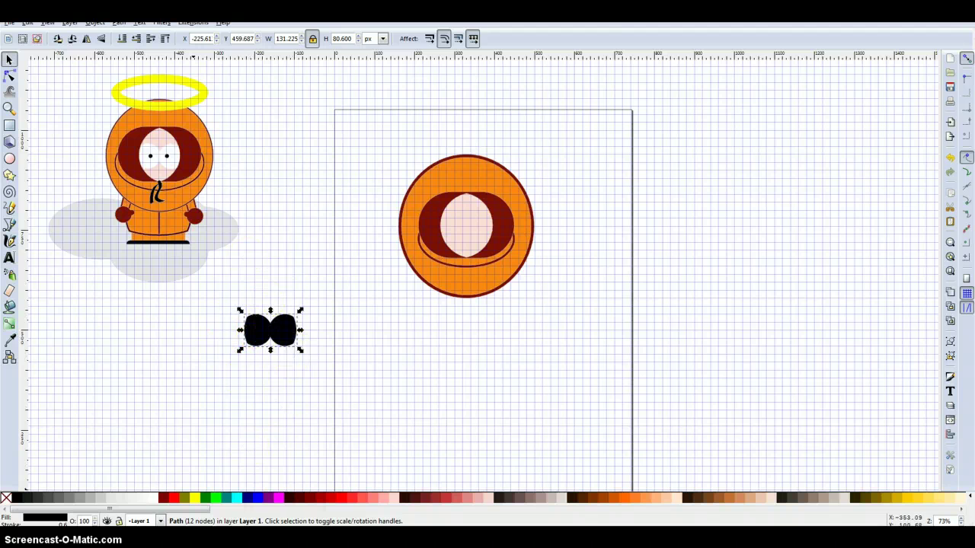
# - Move the two-lobed eye shape onto the pink face, nudge it left and fill it white
pyautogui.click(139, 499)
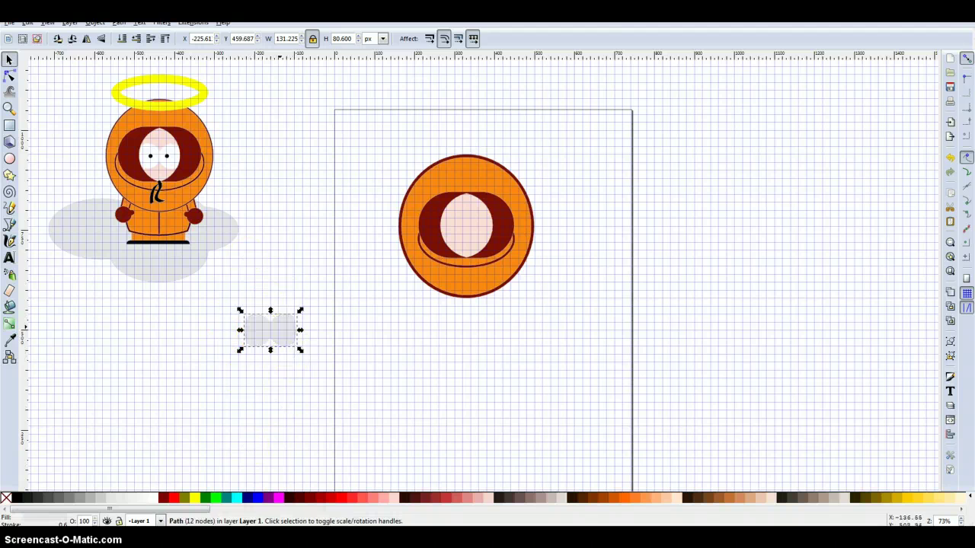
pyautogui.moveTo(271, 330); pyautogui.dragTo(501, 214)
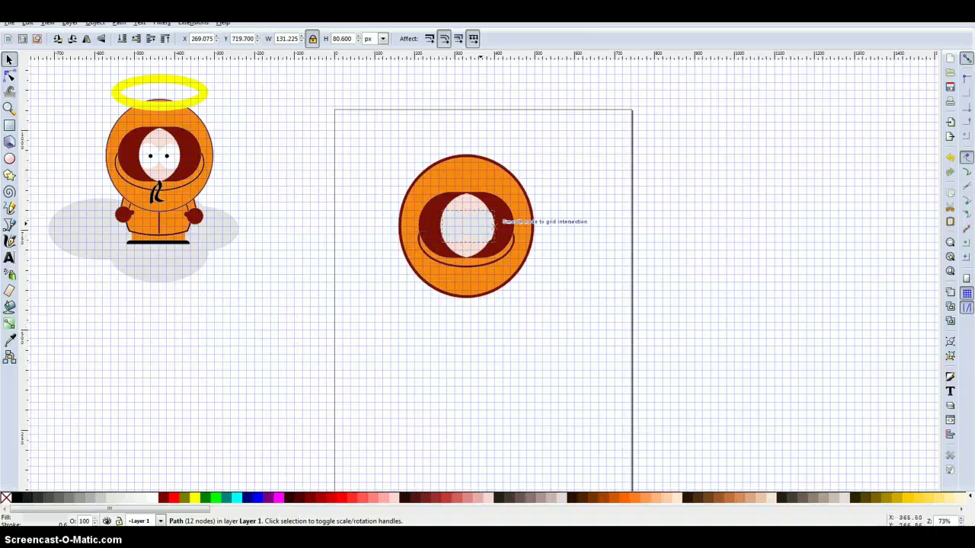
pyautogui.press('Left')
pyautogui.press('Left')
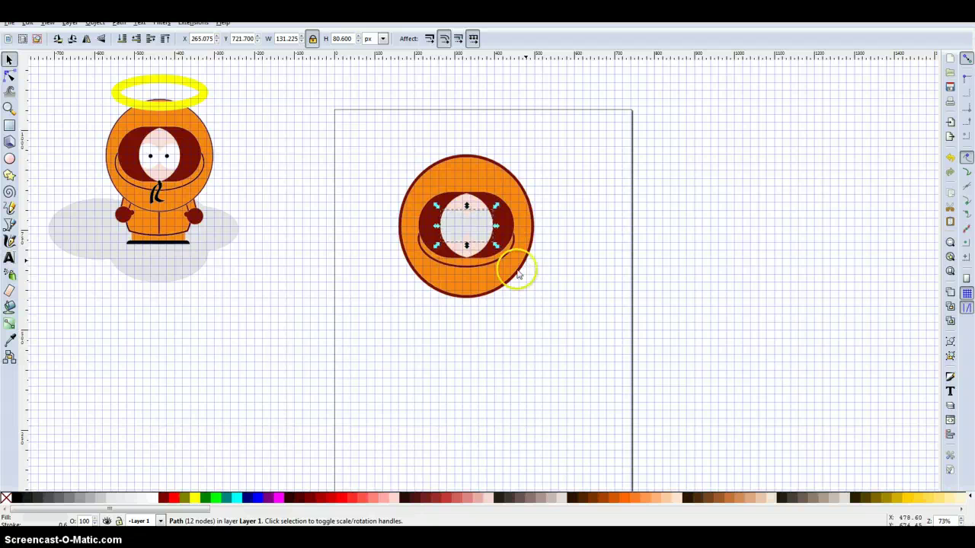
pyautogui.click(151, 498)
pyautogui.press('Escape')
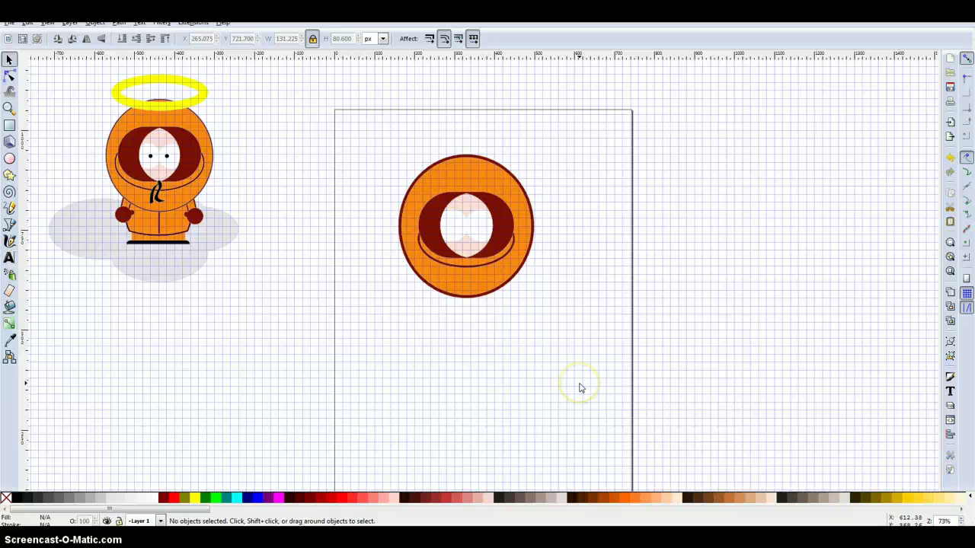
# - Draw a tiny black pupil dot and place a duplicate beside it
pyautogui.click(11, 158)
pyautogui.moveTo(286, 314); pyautogui.dragTo(294, 326)
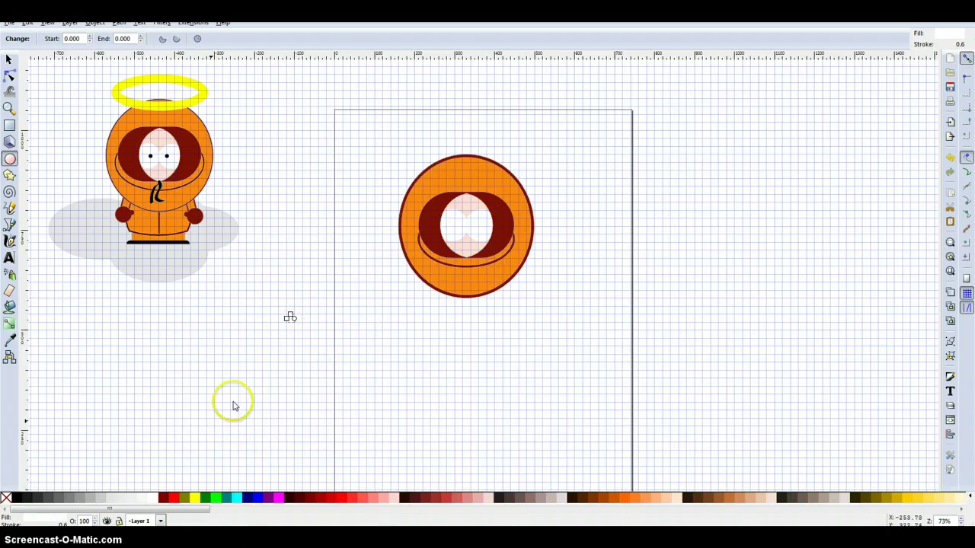
pyautogui.click(15, 498)
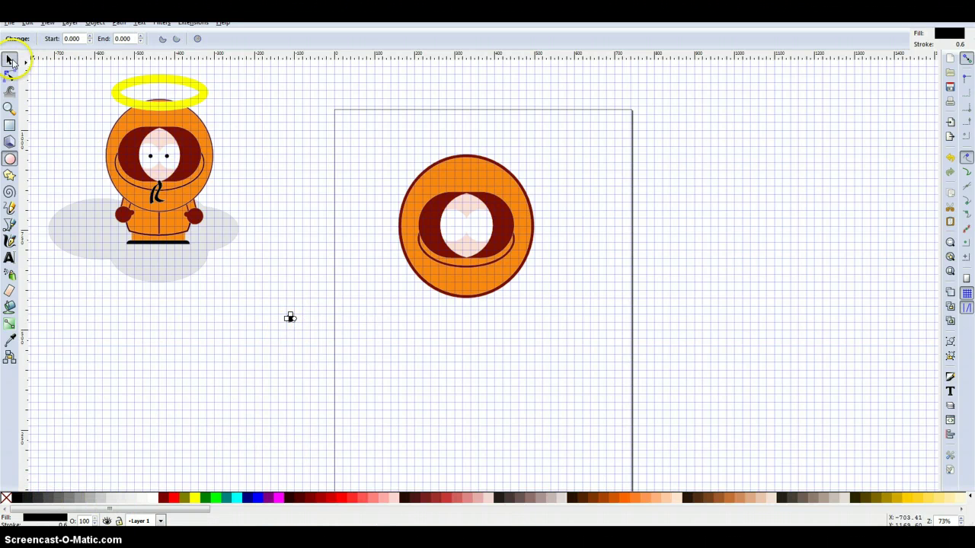
pyautogui.click(9, 59)
pyautogui.rightClick(289, 318)
pyautogui.click(342, 400)
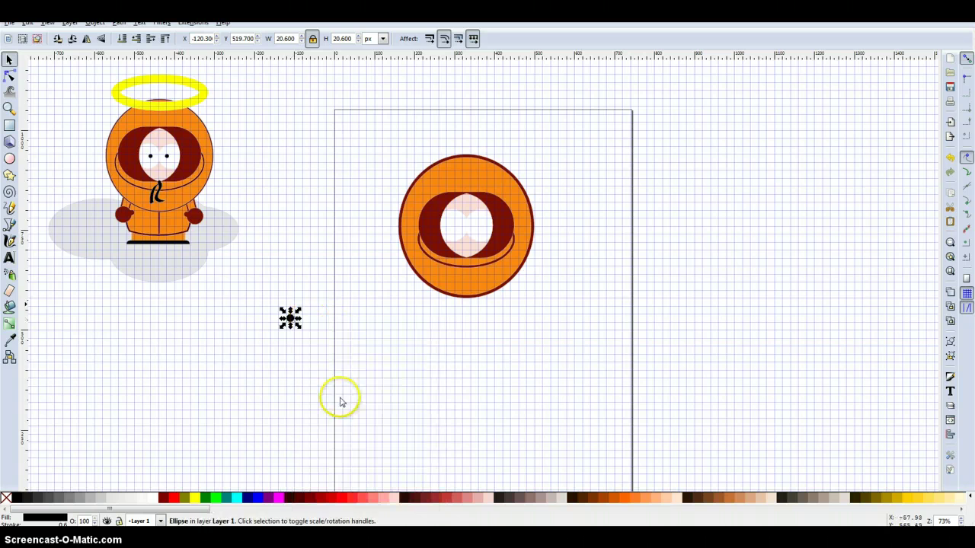
pyautogui.moveTo(292, 318); pyautogui.dragTo(316, 320)
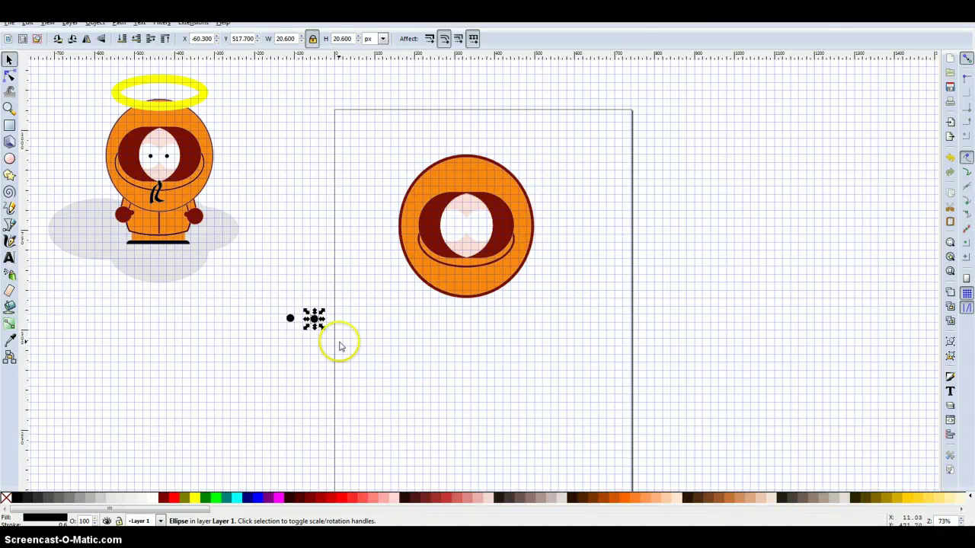
# - Move both pupils into the face's eye area and shrink them slightly
pyautogui.keyDown('shift'); pyautogui.click(290, 318); pyautogui.keyUp('shift')
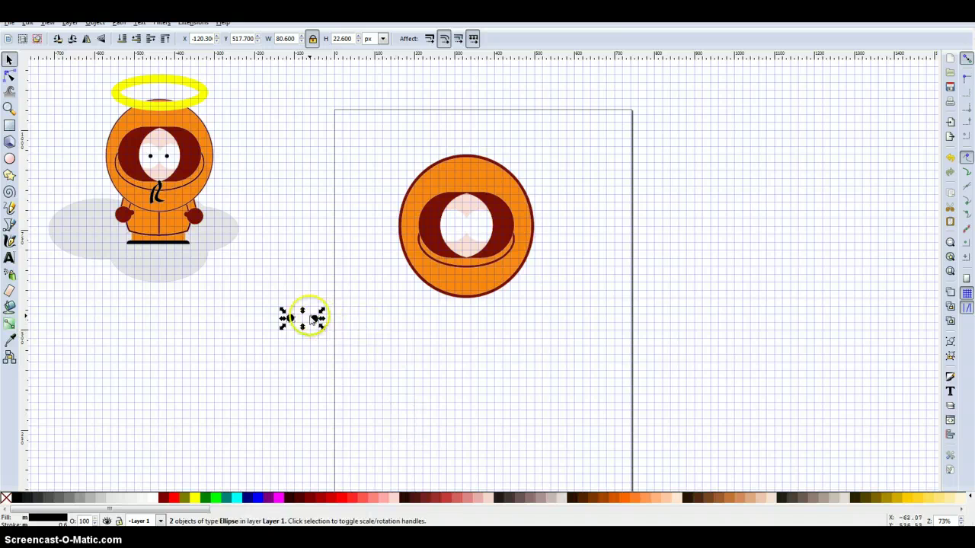
pyautogui.moveTo(316, 320); pyautogui.dragTo(474, 225)
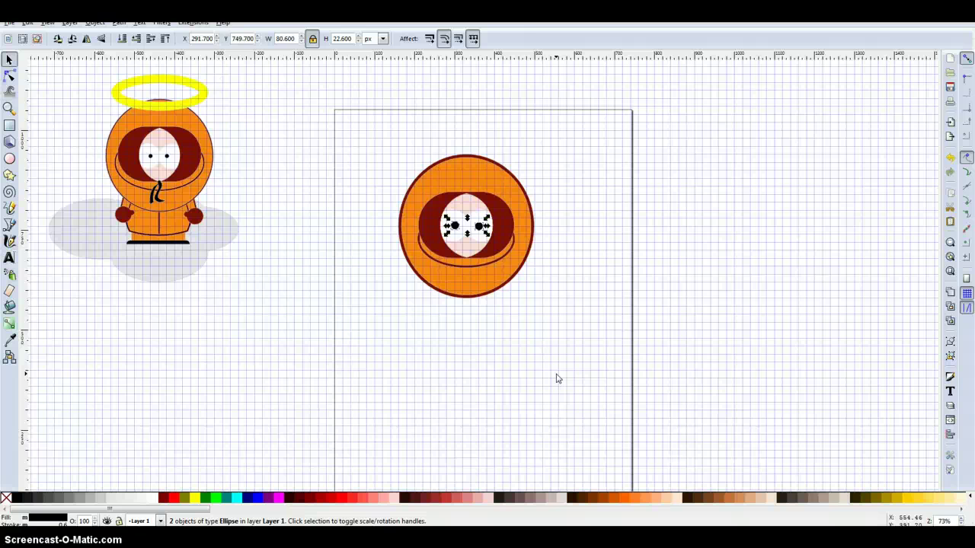
pyautogui.press('ctrl')
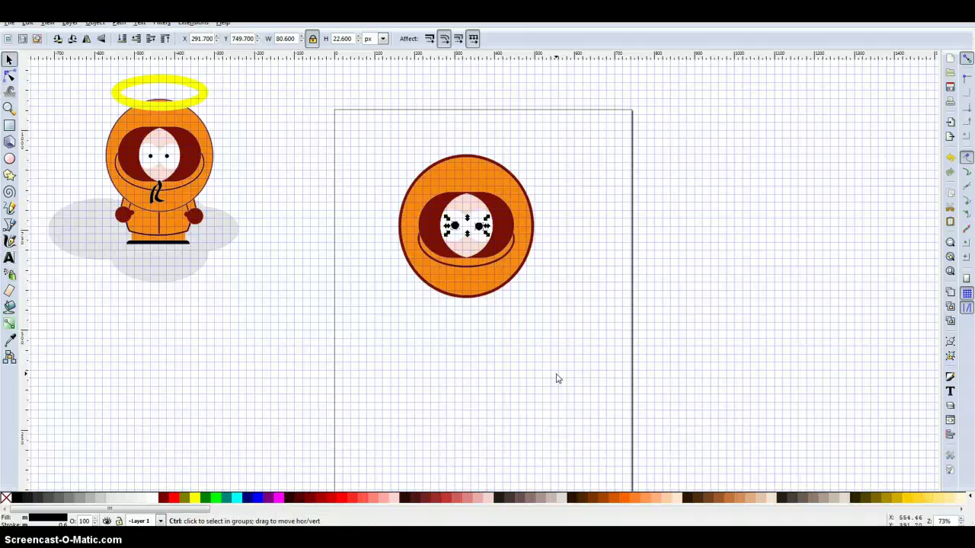
pyautogui.hotkey('ctrl', 'shift', 'g')
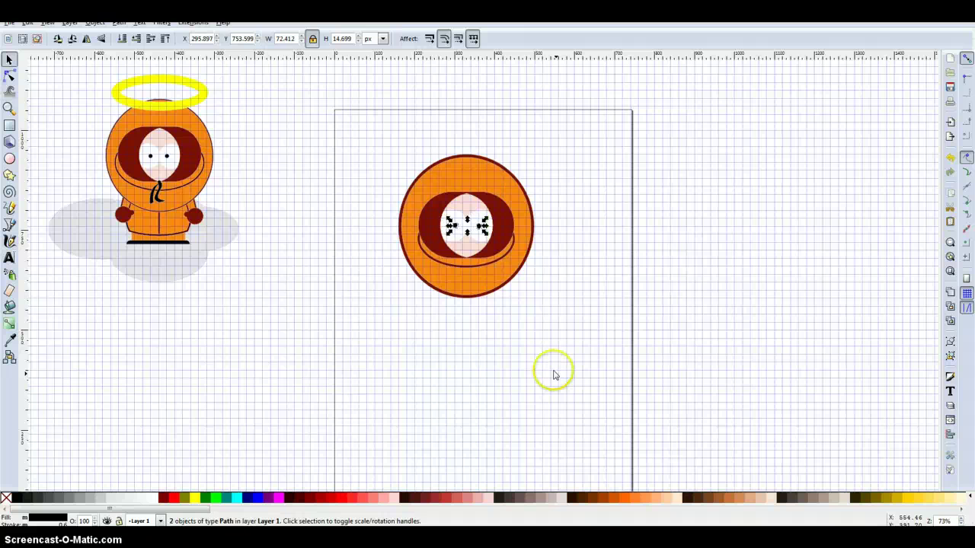
pyautogui.click(589, 387)
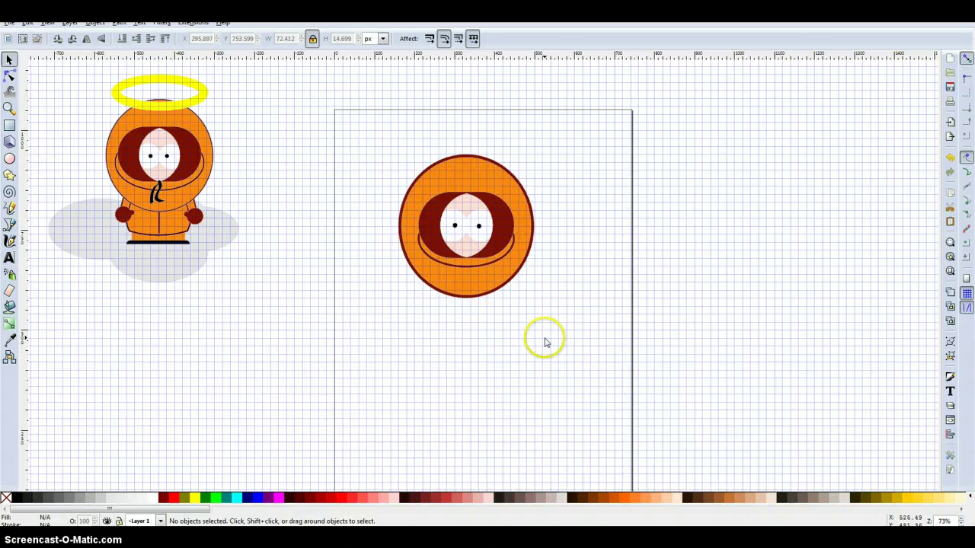
# - Group the nine head pieces and move the head group higher on the page
pyautogui.moveTo(544, 338); pyautogui.dragTo(339, 86)
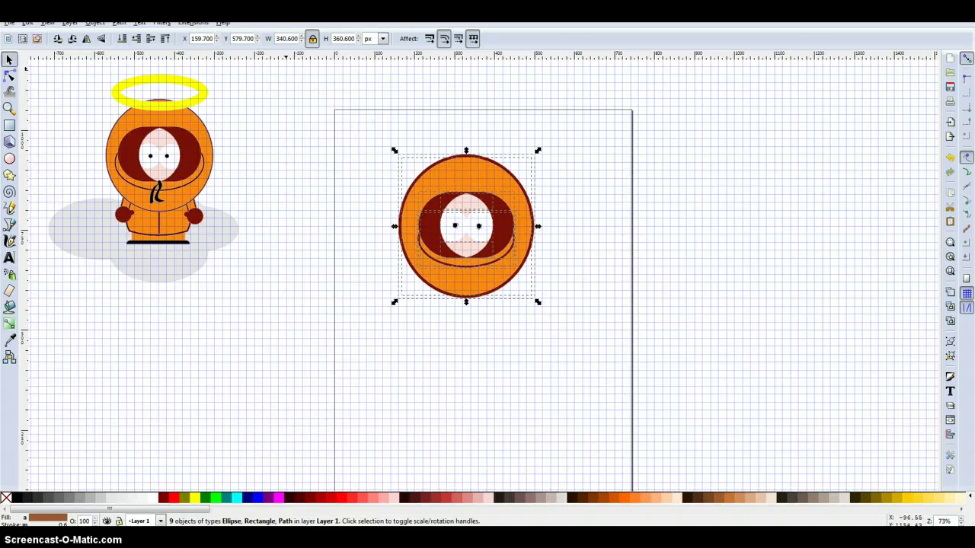
pyautogui.click(94, 22)
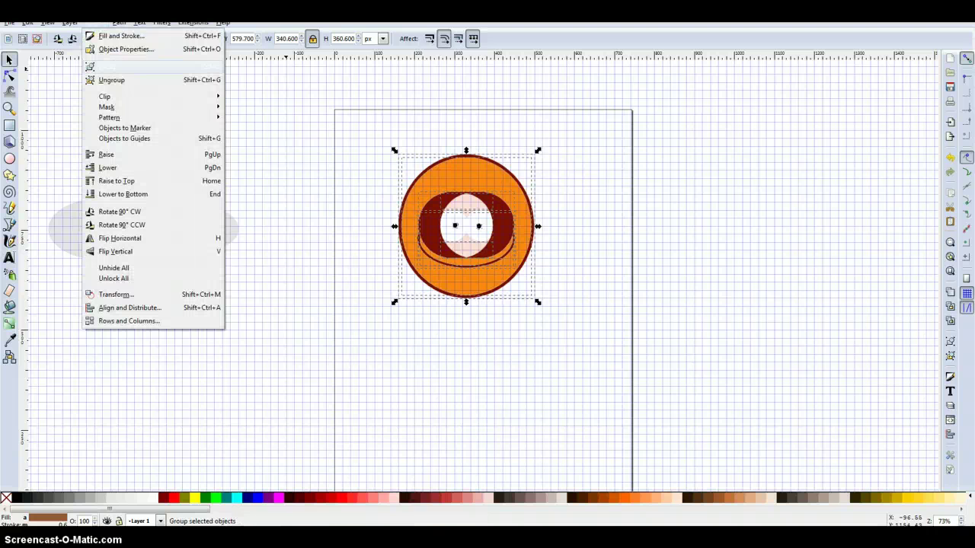
pyautogui.click(103, 65)
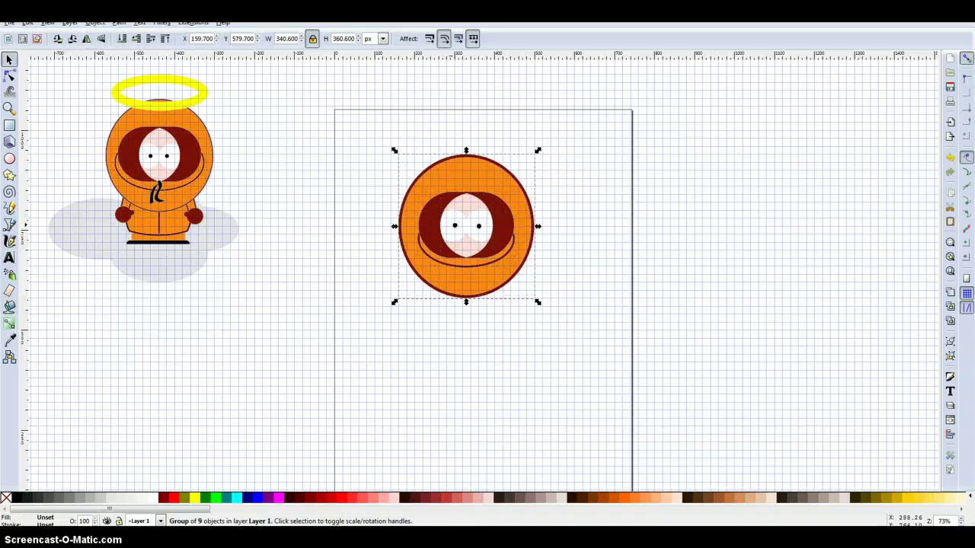
pyautogui.moveTo(454, 226); pyautogui.dragTo(454, 180)
pyautogui.click(524, 320)
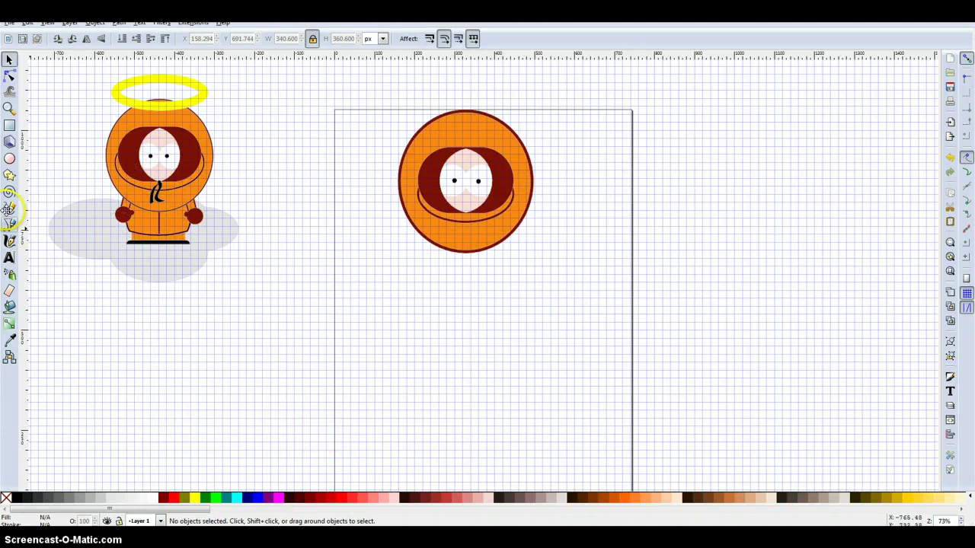
# - Draw a small black circle to the left of the page
pyautogui.click(9, 158)
pyautogui.moveTo(238, 322); pyautogui.dragTo(263, 347)
pyautogui.scroll(-1, 297, 221)
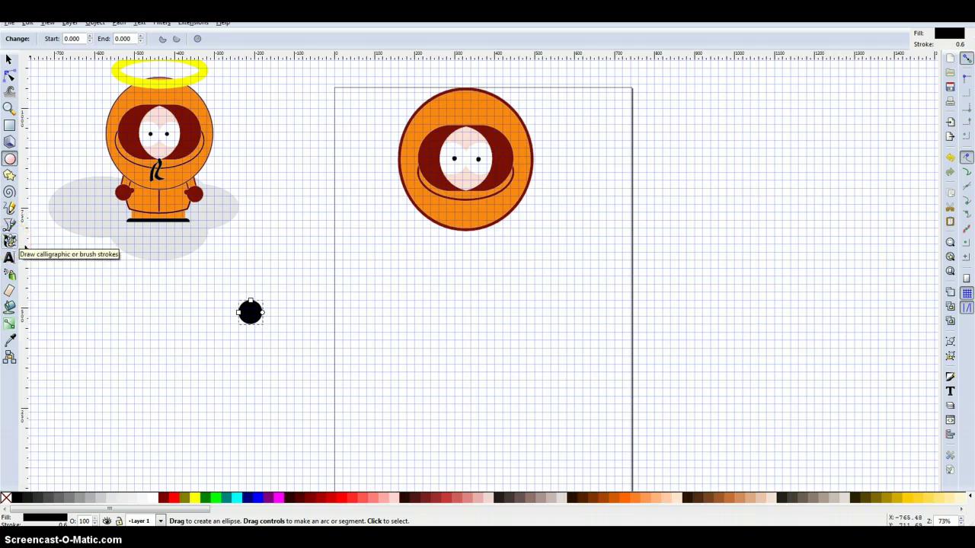
# - Draw two calligraphic strokes curving down from the black dot
pyautogui.click(10, 241)
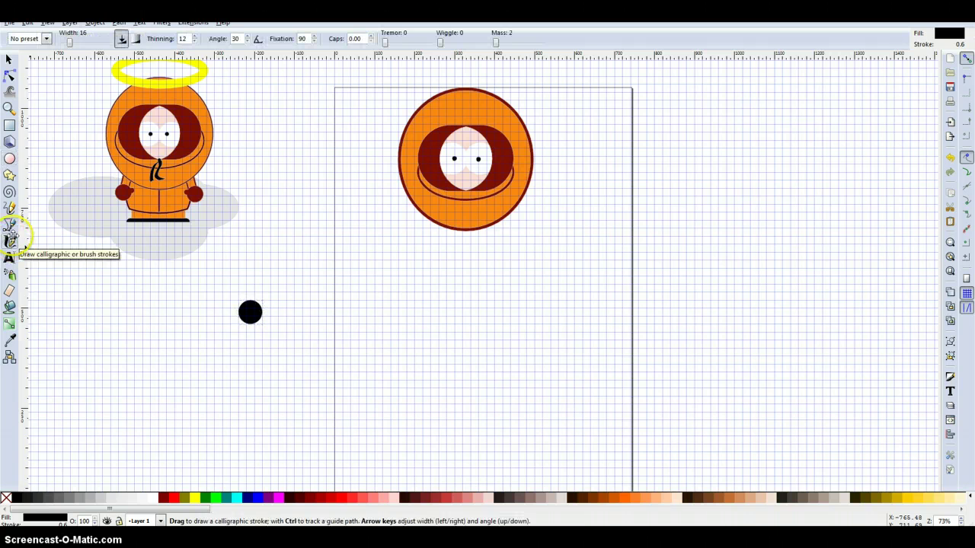
pyautogui.moveTo(252, 311)
pyautogui.mouseDown()
pyautogui.moveTo(274, 330)
pyautogui.moveTo(286, 421)
pyautogui.moveTo(335, 371)
pyautogui.mouseUp()
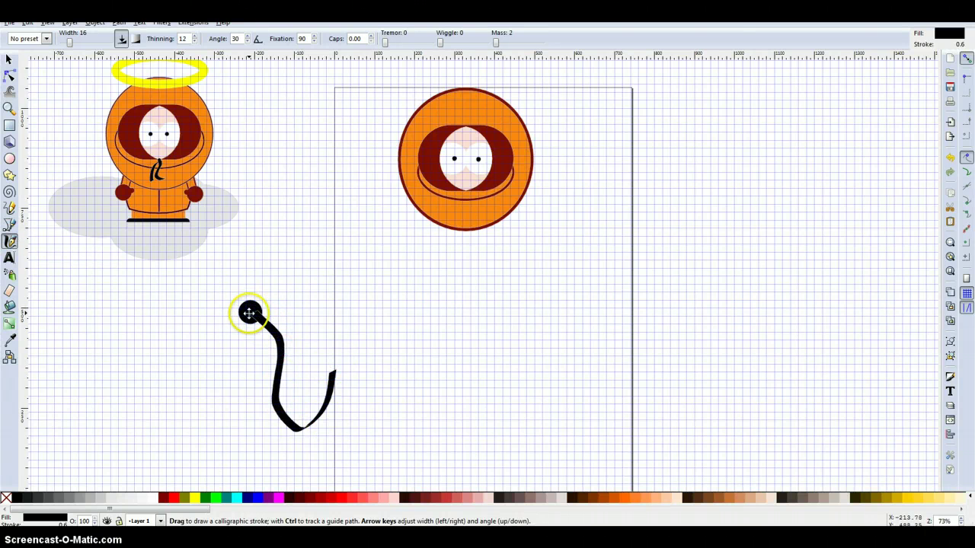
pyautogui.moveTo(251, 312)
pyautogui.mouseDown()
pyautogui.moveTo(257, 359)
pyautogui.moveTo(221, 402)
pyautogui.moveTo(248, 445)
pyautogui.mouseUp()
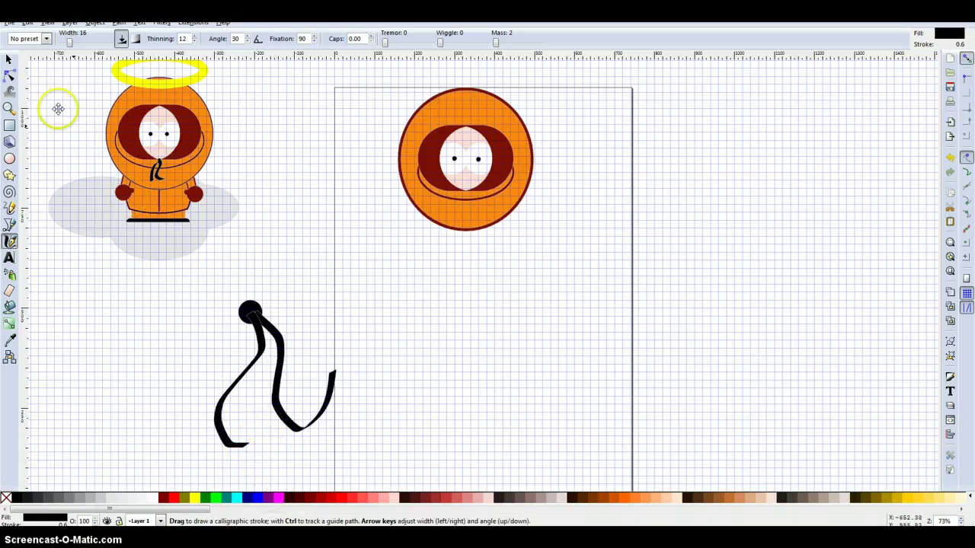
# - Union the dot and strokes into one shape, shrink it, and place it below the face
pyautogui.click(9, 59)
pyautogui.moveTo(188, 277)
pyautogui.mouseDown()
pyautogui.moveTo(337, 464)
pyautogui.moveTo(381, 481)
pyautogui.mouseUp()
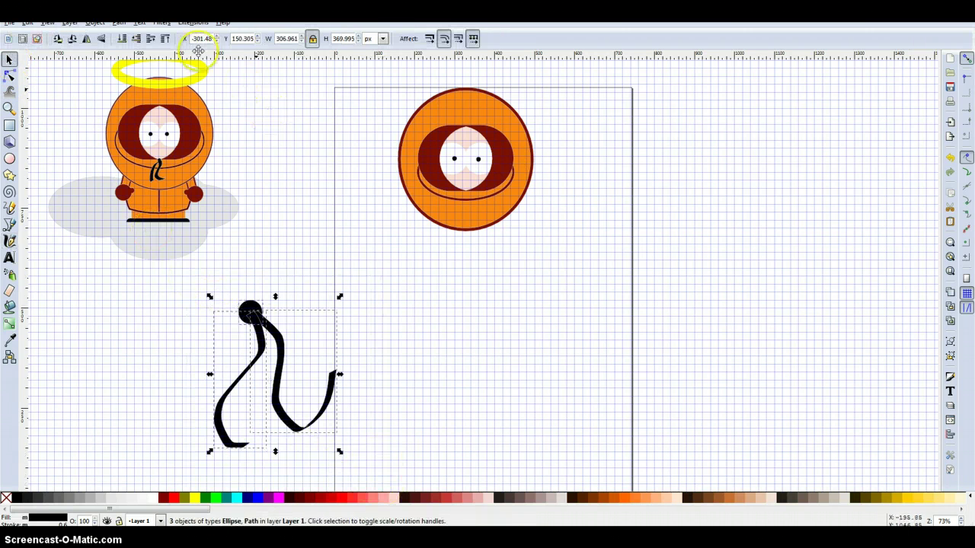
pyautogui.click(118, 22)
pyautogui.click(134, 92)
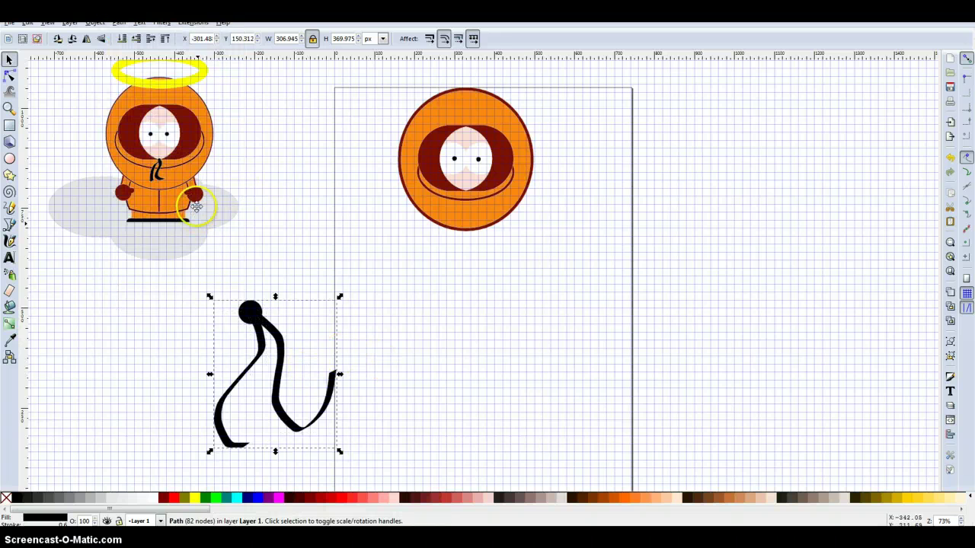
pyautogui.moveTo(339, 295); pyautogui.dragTo(240, 390)
pyautogui.moveTo(222, 432); pyautogui.dragTo(473, 197)
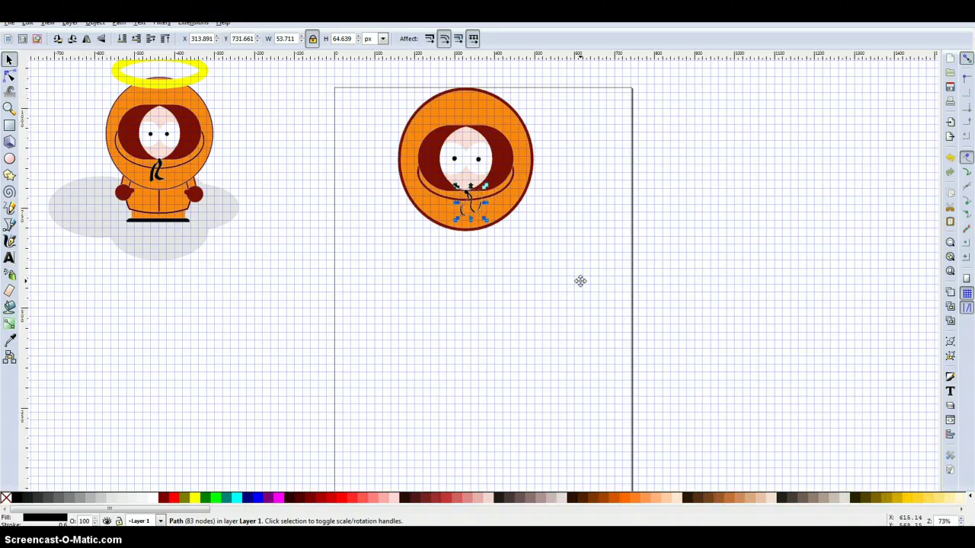
# - Enlarge the drawstring slightly, then group it with the head as a 2-object group
pyautogui.press('ctrl')
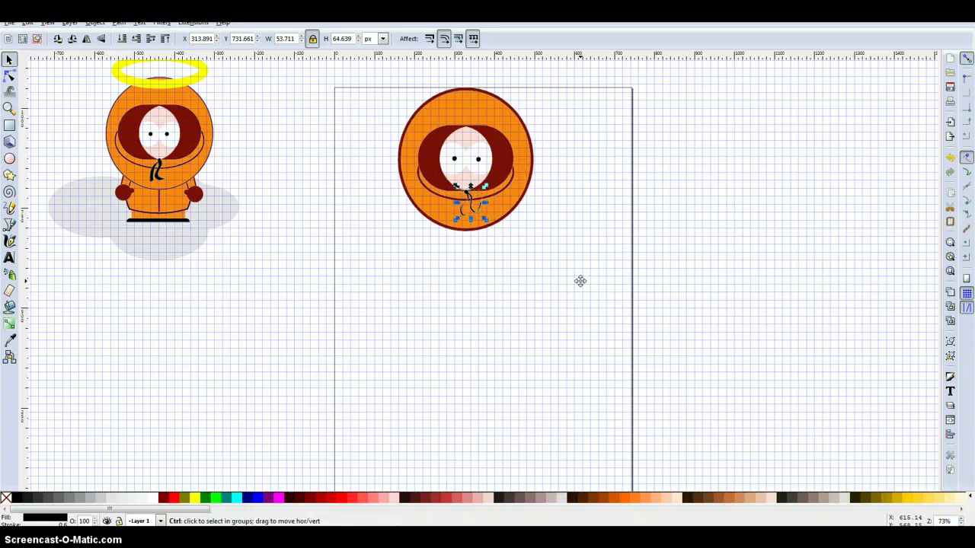
pyautogui.press('.')
pyautogui.click(531, 294)
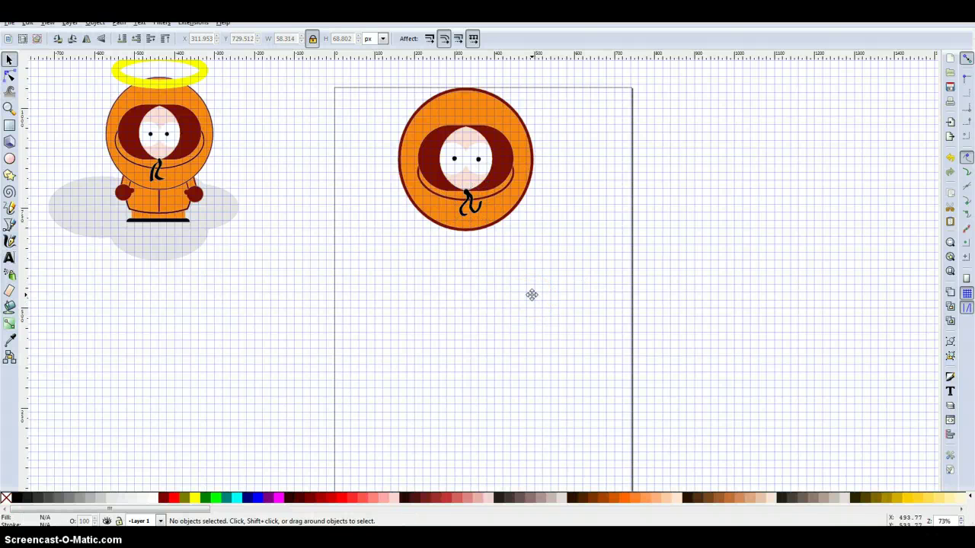
pyautogui.moveTo(561, 252); pyautogui.dragTo(177, 72)
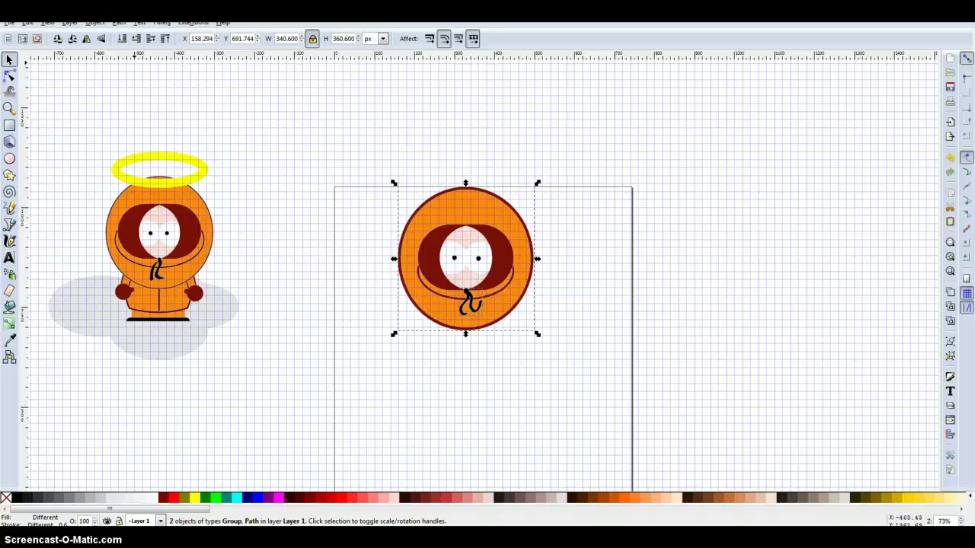
pyautogui.click(94, 22)
pyautogui.click(102, 65)
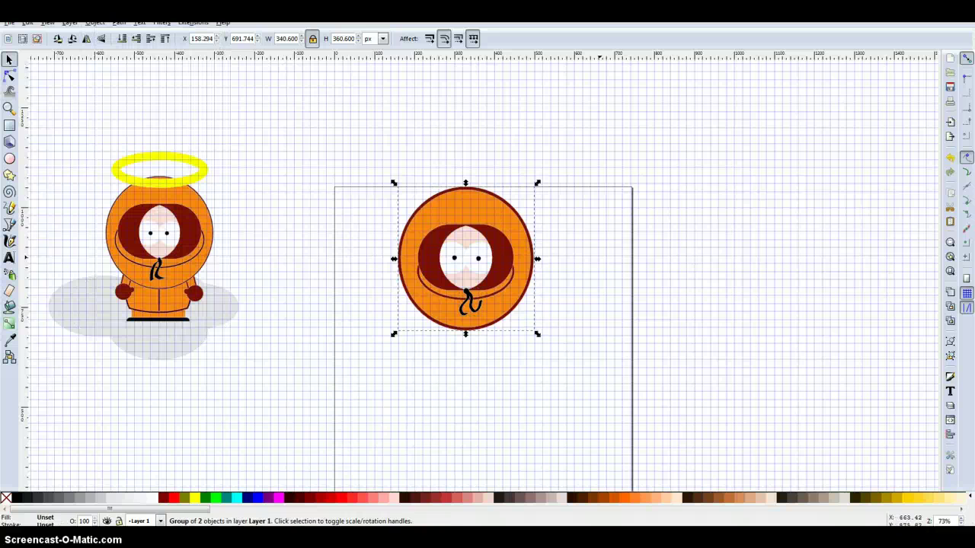
pyautogui.scroll(-2, 593, 234)
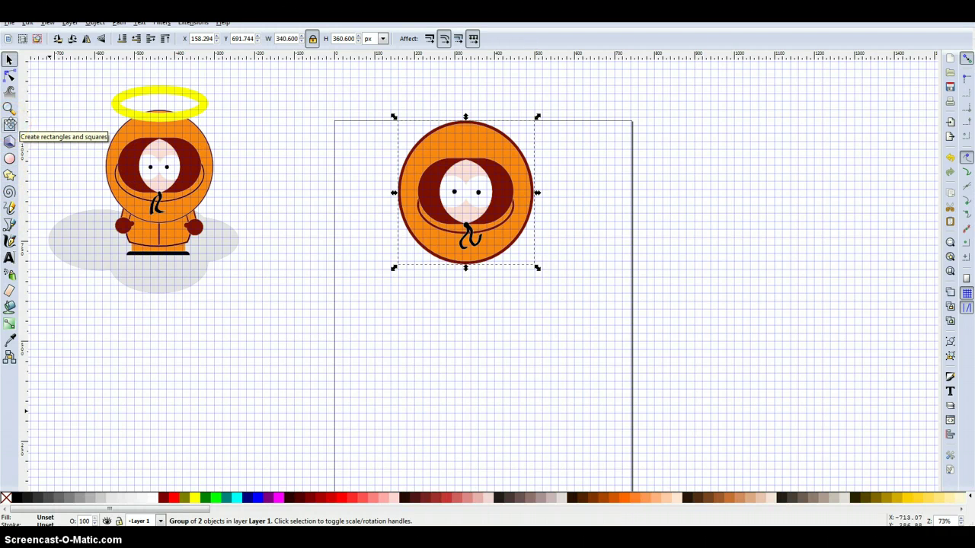
# - Draw a black rectangle below the head, fully round its ends, and squeeze it narrower
pyautogui.click(10, 125)
pyautogui.moveTo(263, 318)
pyautogui.mouseDown()
pyautogui.moveTo(374, 413)
pyautogui.moveTo(437, 414)
pyautogui.moveTo(430, 429)
pyautogui.mouseUp()
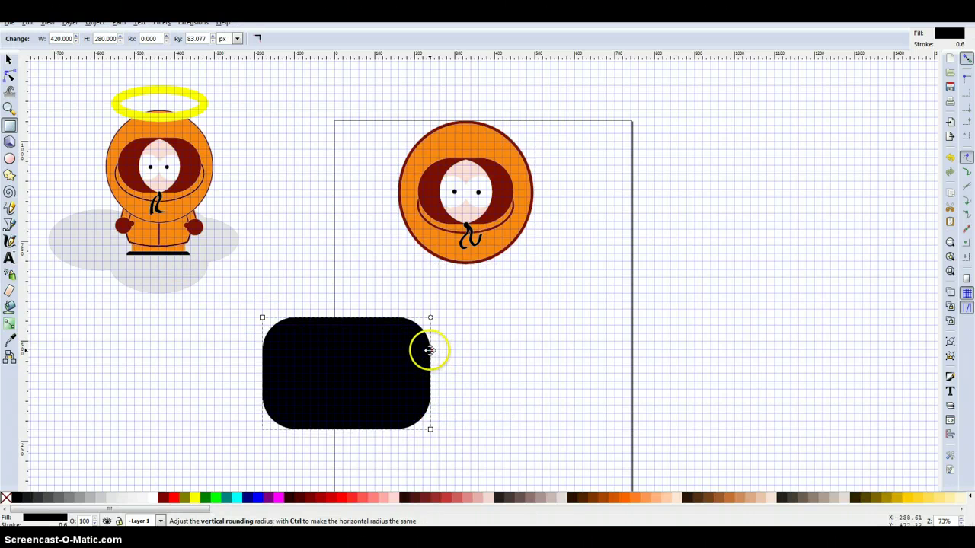
pyautogui.moveTo(431, 351); pyautogui.dragTo(416, 416)
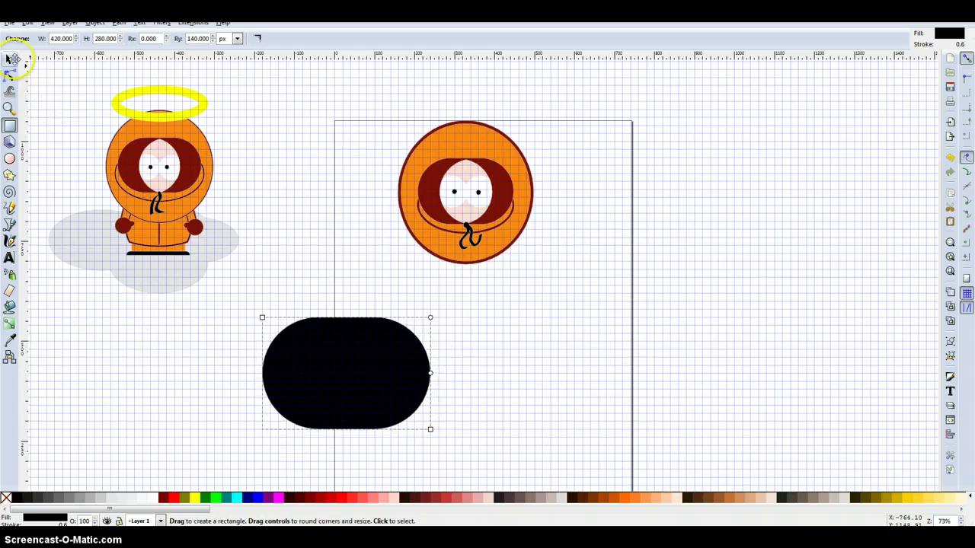
pyautogui.click(10, 59)
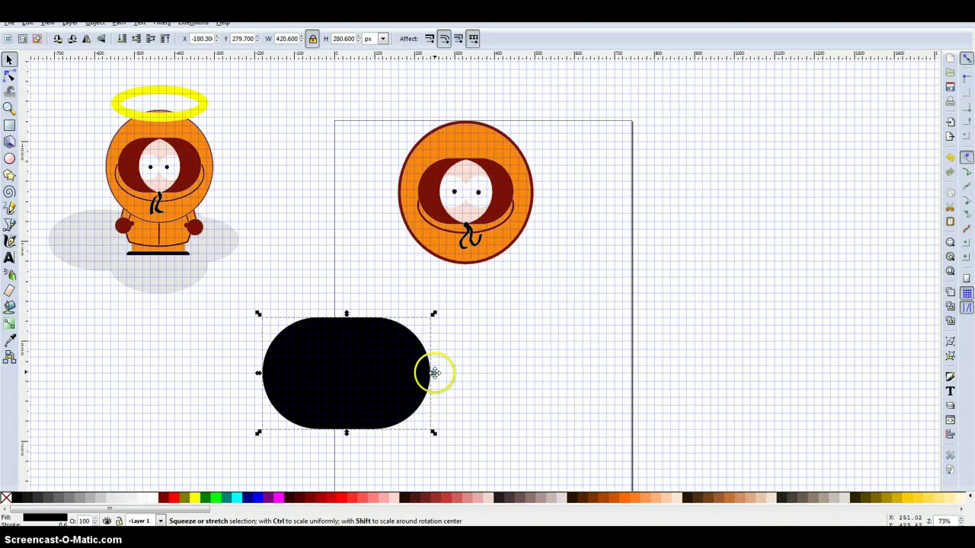
pyautogui.moveTo(434, 373); pyautogui.dragTo(392, 371)
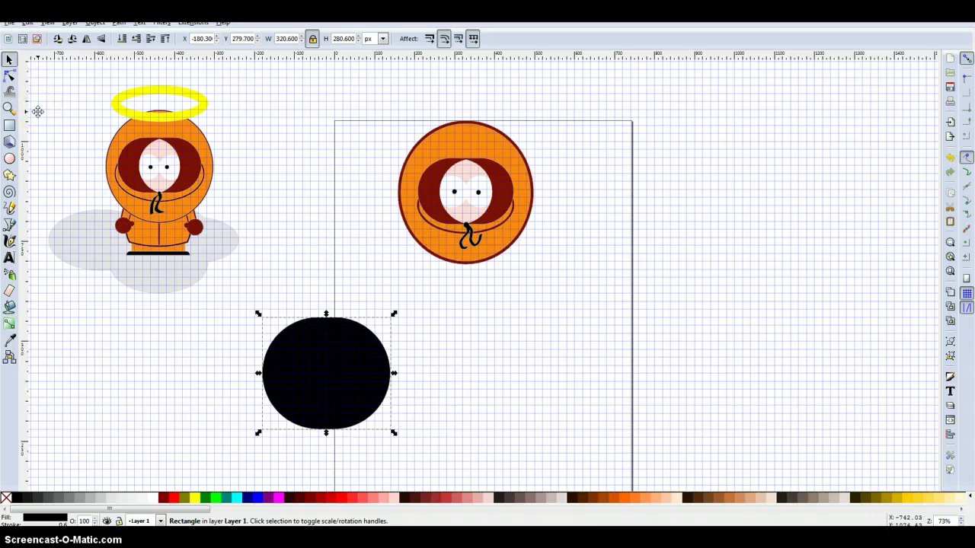
pyautogui.click(9, 158)
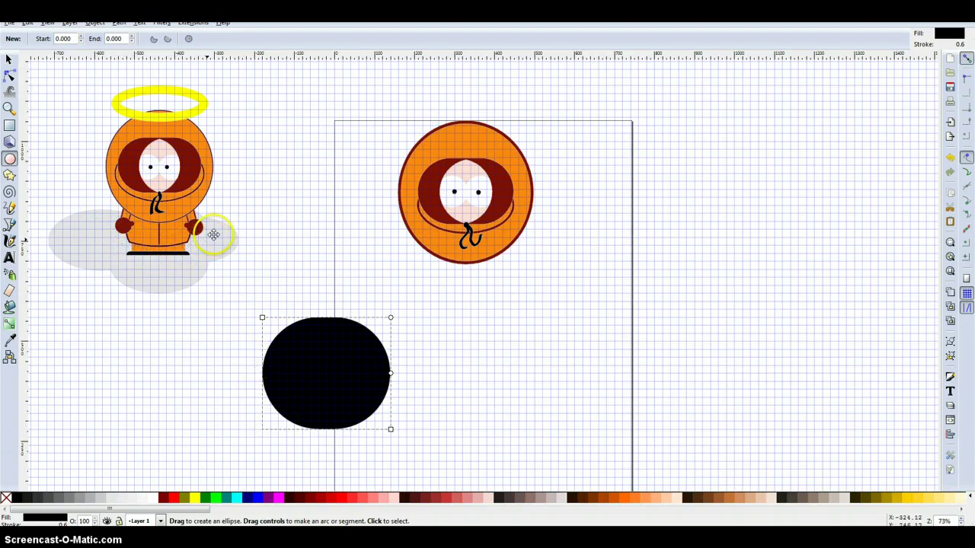
# - Subtract a light gray ellipse from the black rounded shape to leave a dome
pyautogui.moveTo(230, 285); pyautogui.dragTo(427, 414)
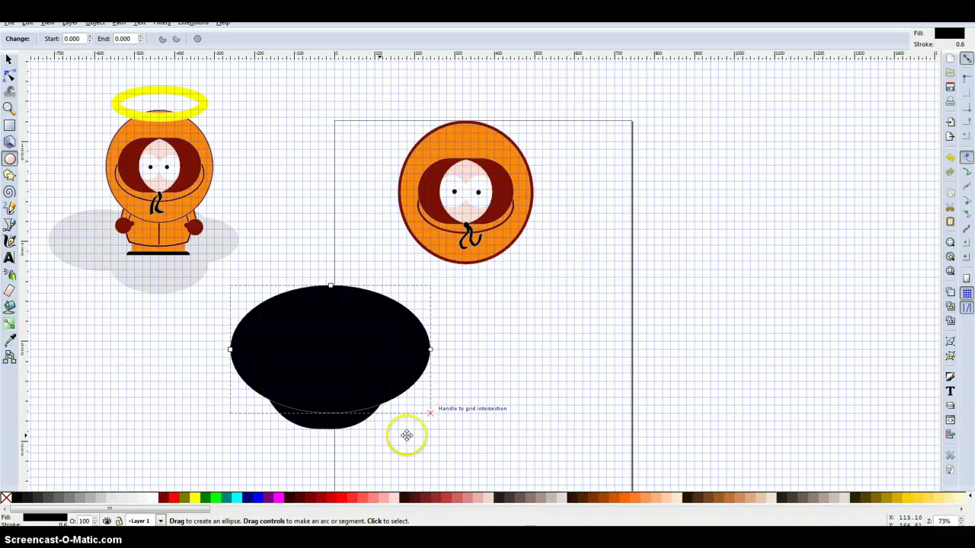
pyautogui.click(97, 498)
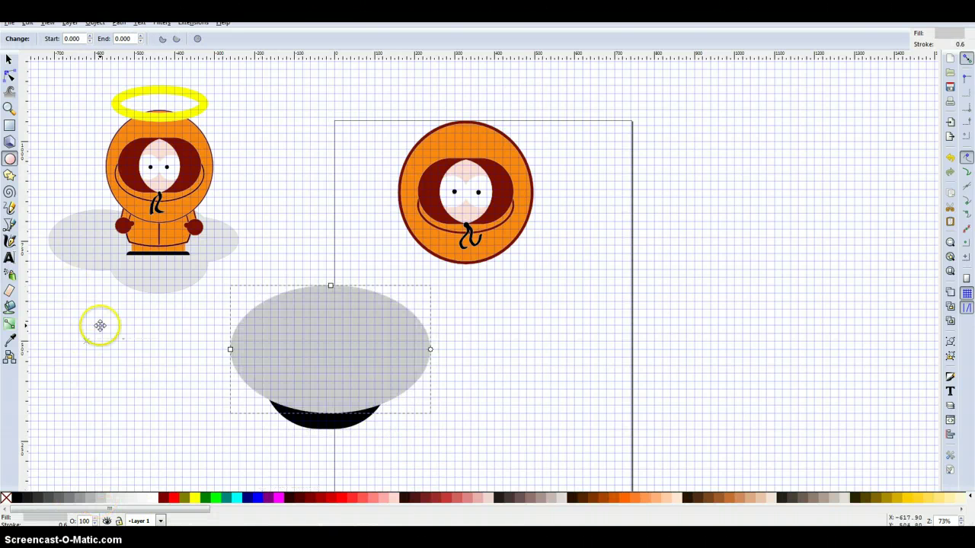
pyautogui.click(10, 61)
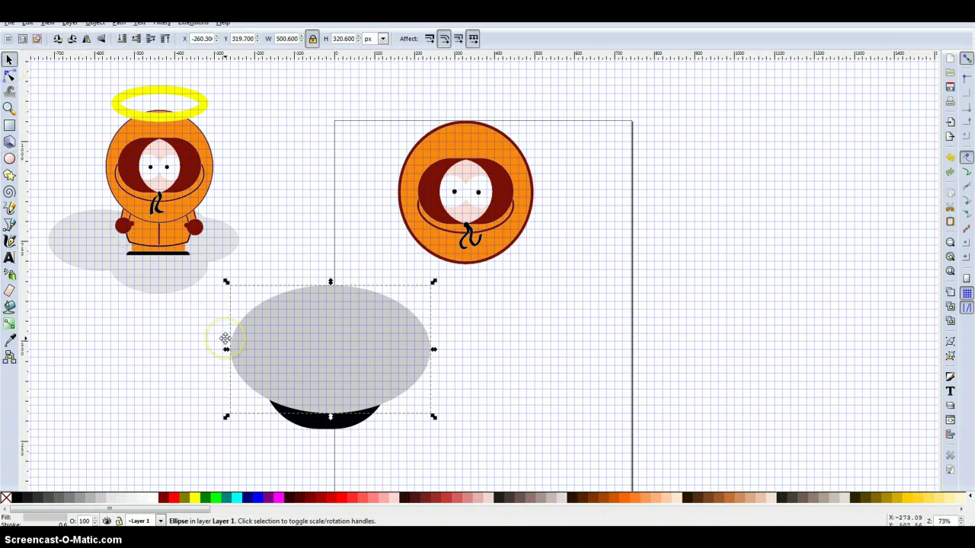
pyautogui.moveTo(226, 339); pyautogui.dragTo(221, 342)
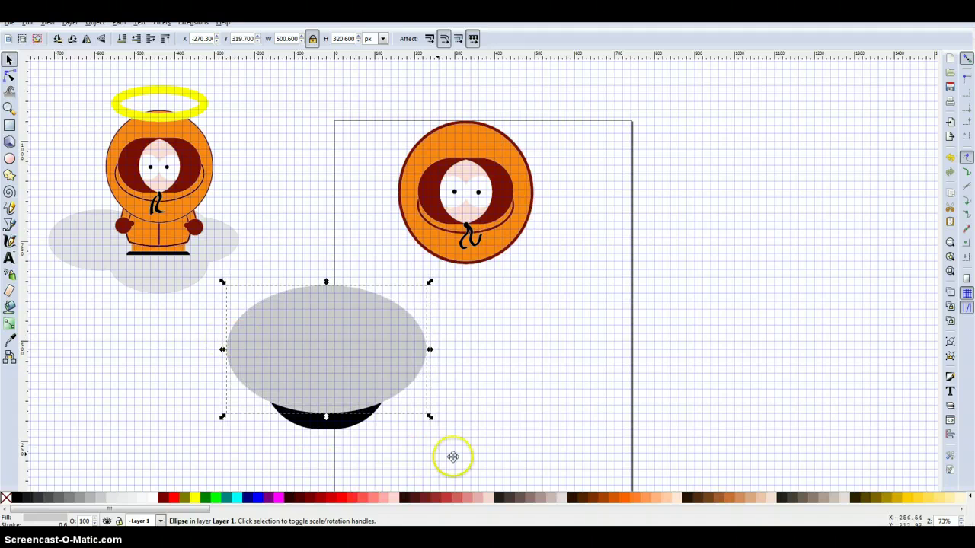
pyautogui.moveTo(471, 457); pyautogui.dragTo(187, 253)
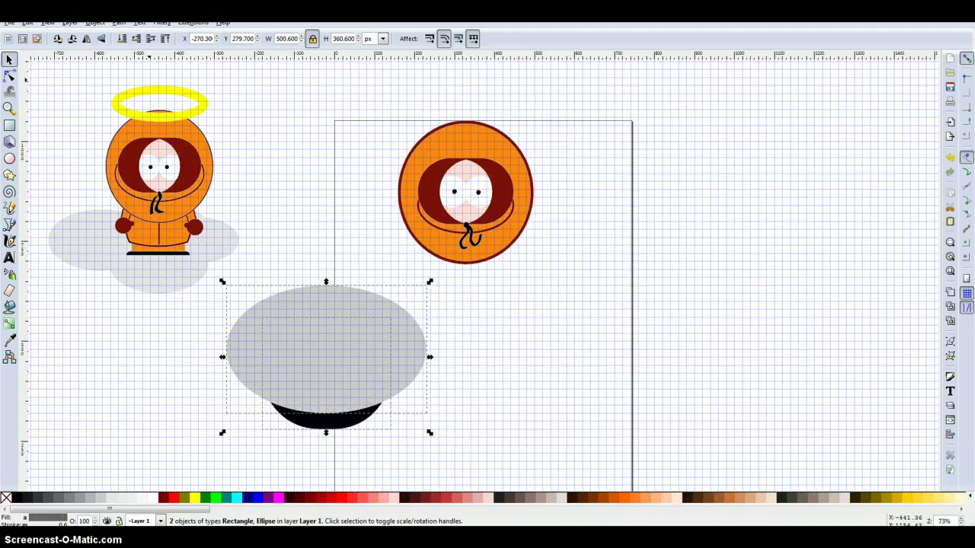
pyautogui.click(119, 22)
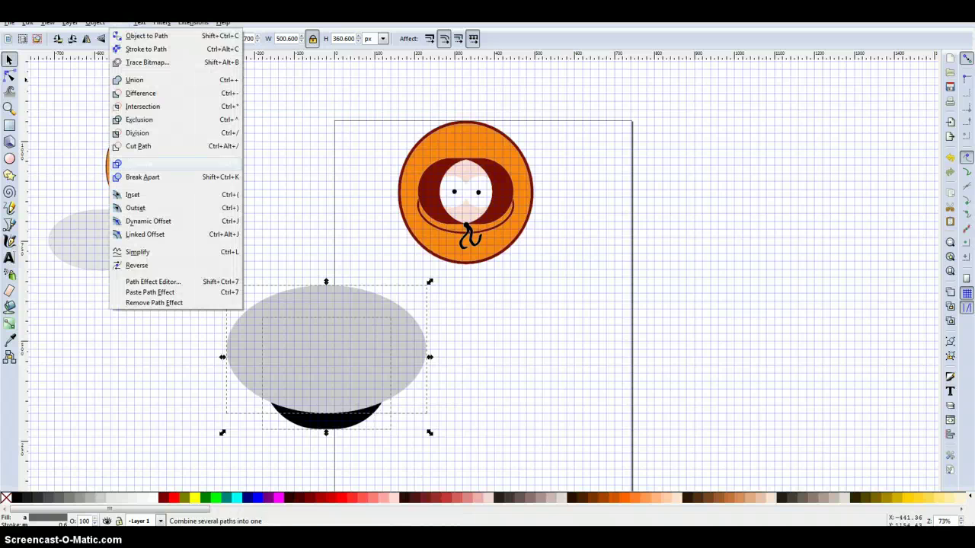
pyautogui.click(141, 91)
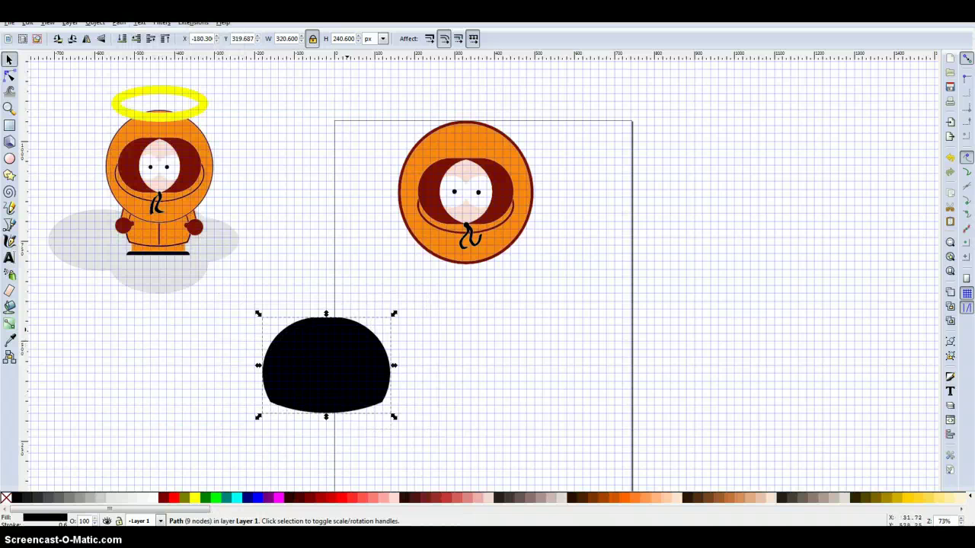
# - Resize the dome to about 267 × 200, simplify it, and colour it dark red and orange
pyautogui.moveTo(394, 314); pyautogui.dragTo(372, 329)
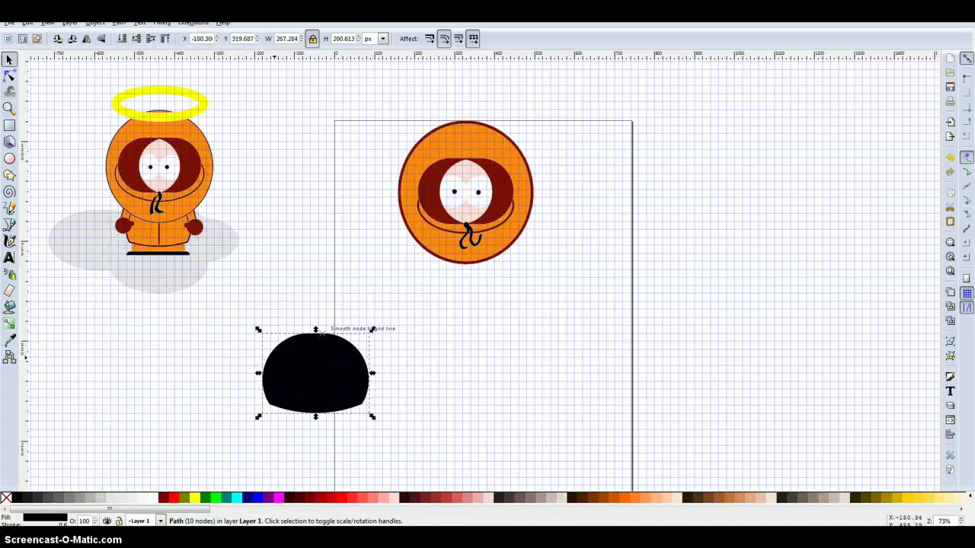
pyautogui.moveTo(309, 343); pyautogui.dragTo(318, 305)
pyautogui.click(10, 340)
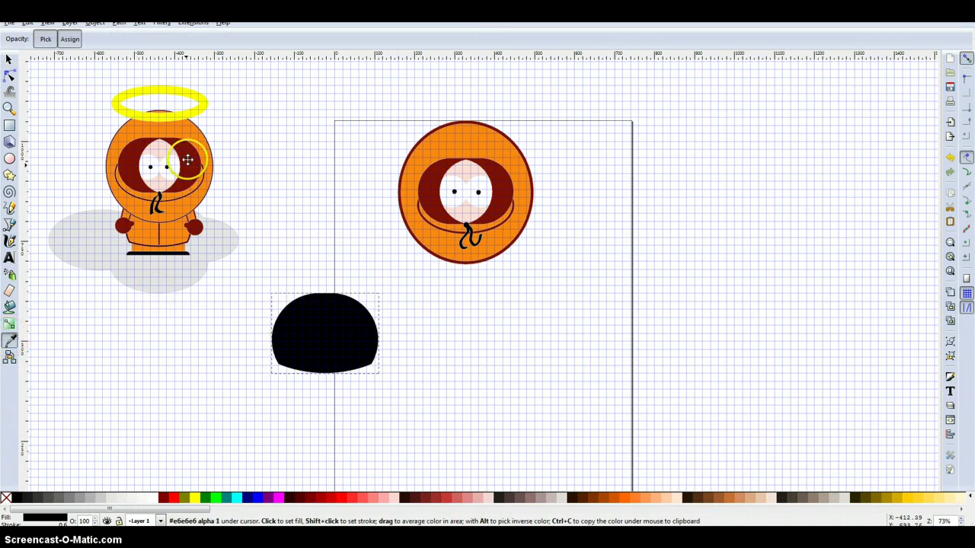
pyautogui.click(188, 161)
pyautogui.click(9, 60)
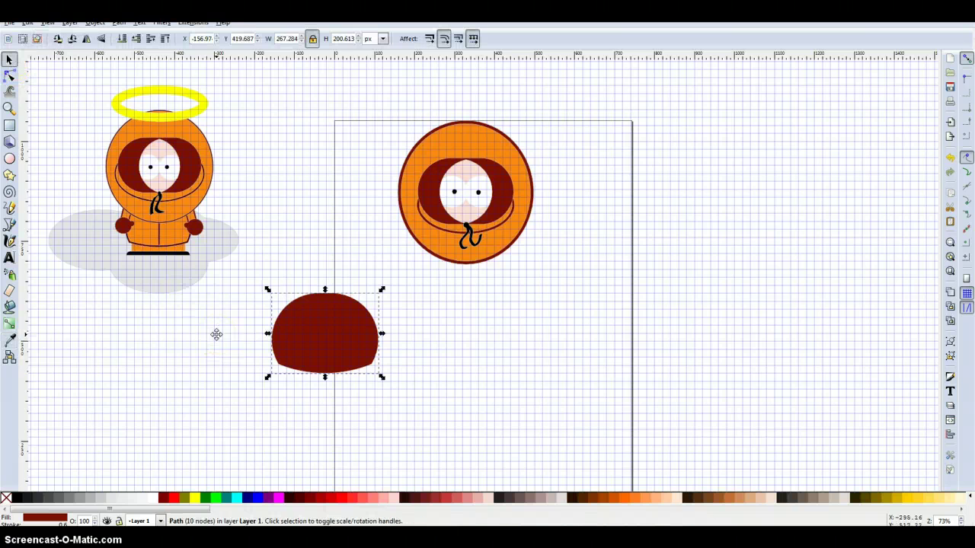
pyautogui.hotkey('ctrl', 'l')
pyautogui.hotkey('ctrl', 'l')
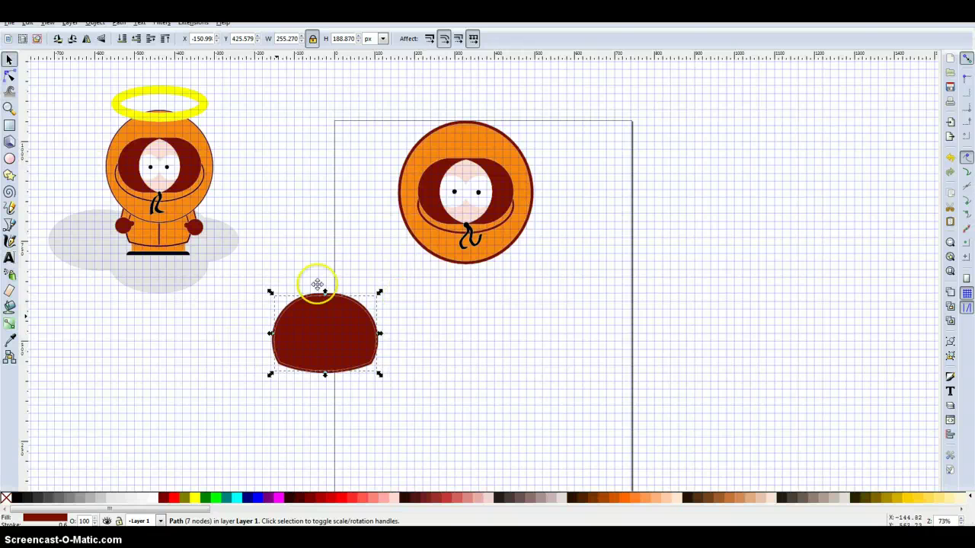
pyautogui.click(9, 339)
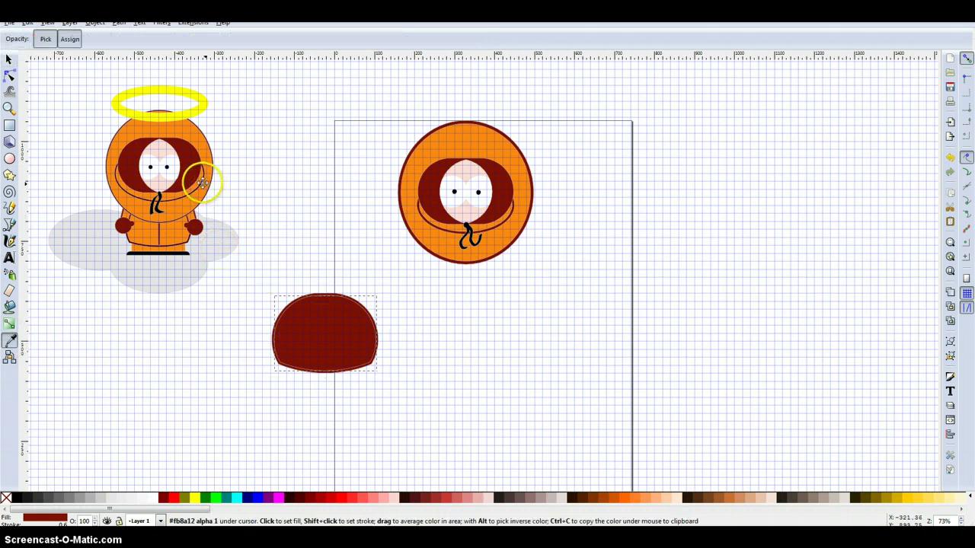
pyautogui.click(206, 152)
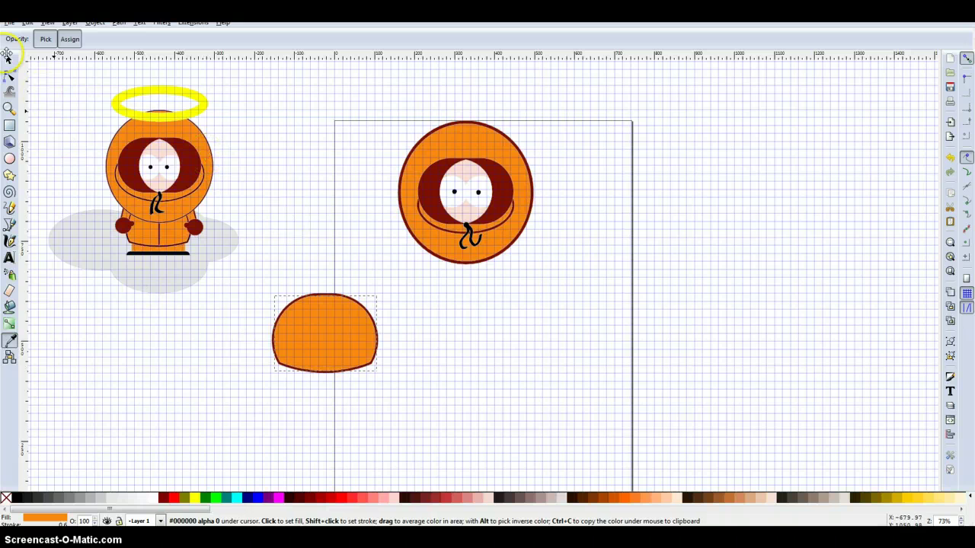
# - Group the two orange body paths and nudge the group slightly left
pyautogui.click(9, 56)
pyautogui.click(208, 337)
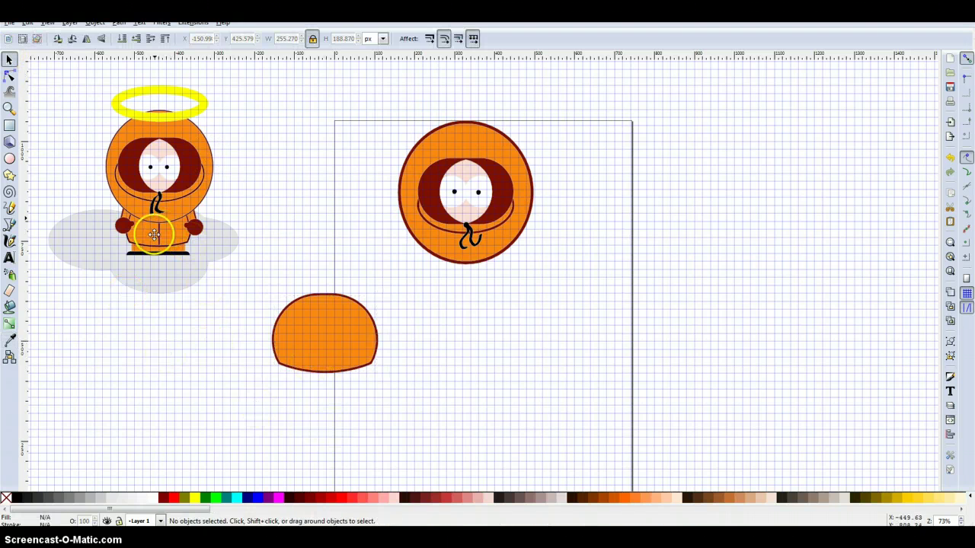
pyautogui.moveTo(256, 279); pyautogui.dragTo(414, 444)
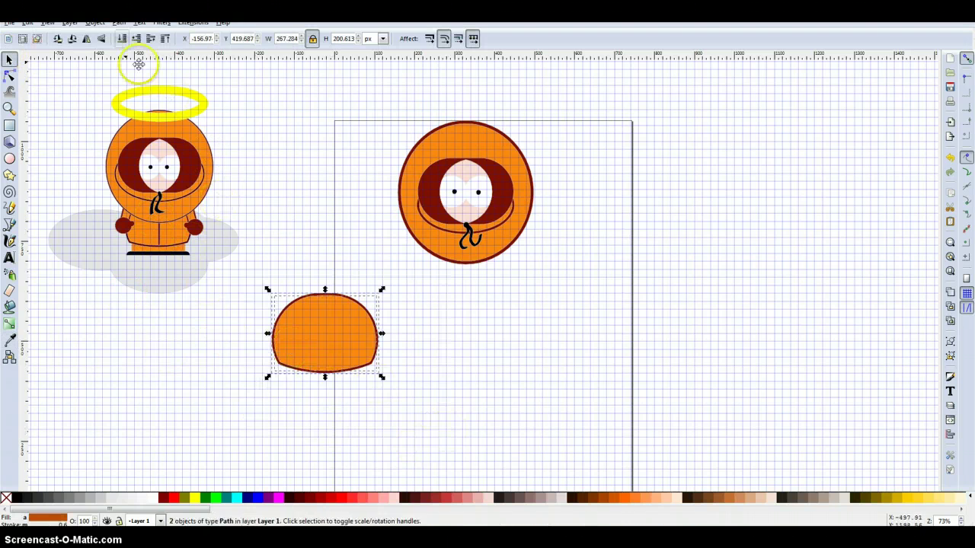
pyautogui.hotkey('ctrl', 'g')
pyautogui.moveTo(327, 294); pyautogui.dragTo(320, 290)
pyautogui.press('Left')
pyautogui.press('Left')
pyautogui.press('Left')
pyautogui.press('Left')
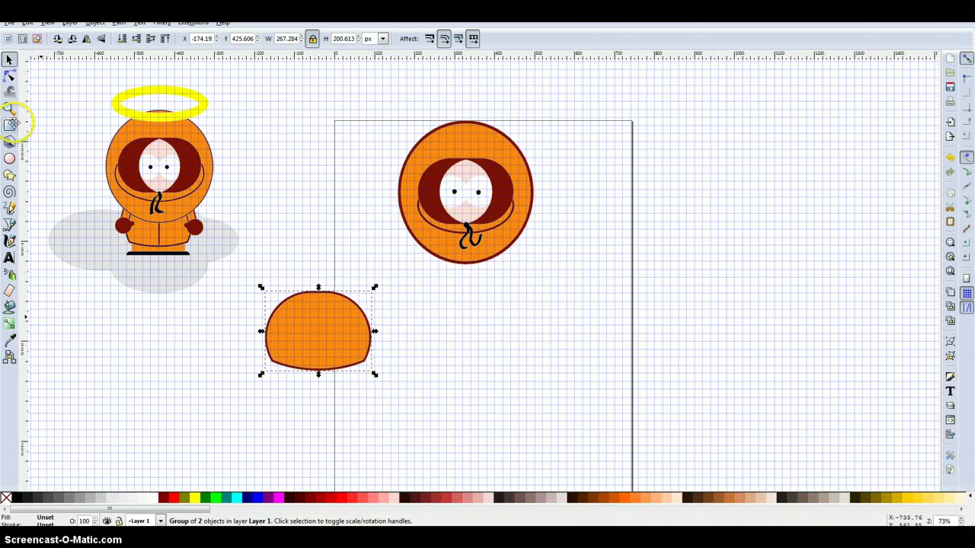
# - Draw a thin tall rectangle and fill it with the hood's dark red
pyautogui.click(13, 122)
pyautogui.moveTo(168, 333); pyautogui.dragTo(172, 392)
pyautogui.click(10, 59)
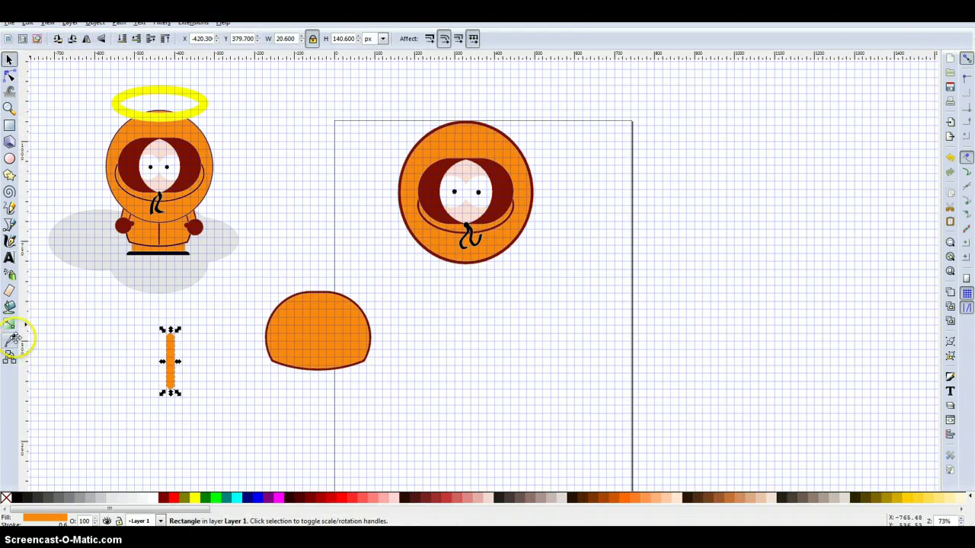
pyautogui.click(10, 339)
pyautogui.click(193, 166)
pyautogui.click(11, 59)
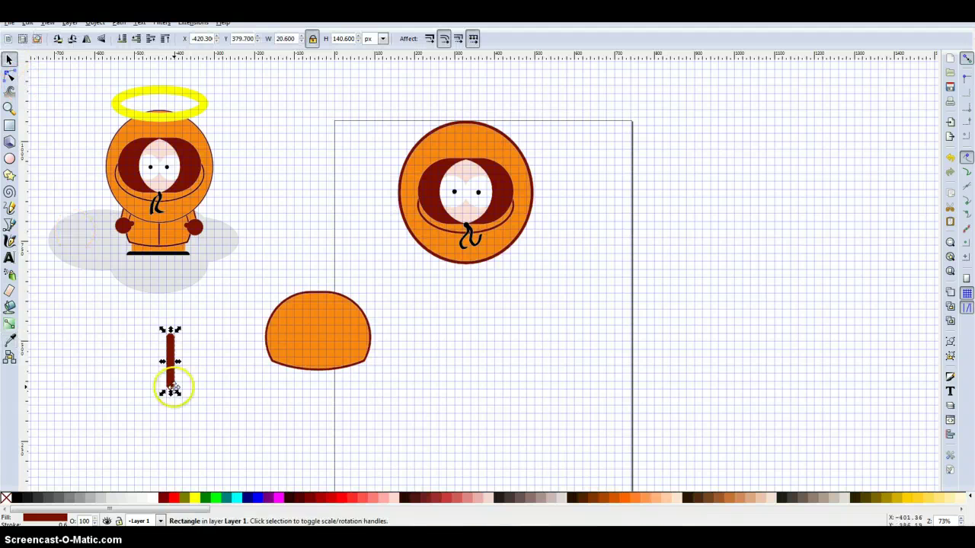
# - Place the dark red line down the middle of the orange body and slim it
pyautogui.moveTo(170, 388); pyautogui.dragTo(320, 369)
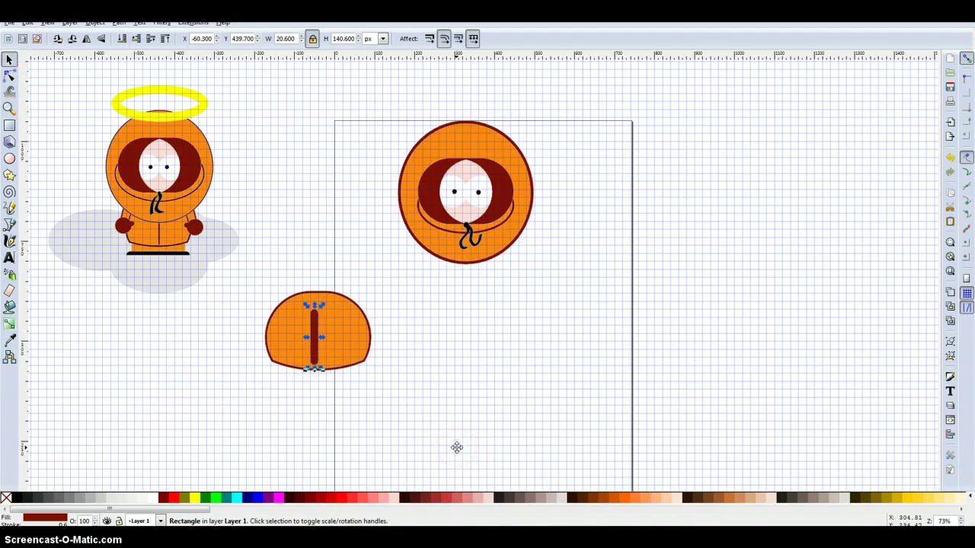
pyautogui.press('Right')
pyautogui.press('Right')
pyautogui.press('Right')
pyautogui.press('Right')
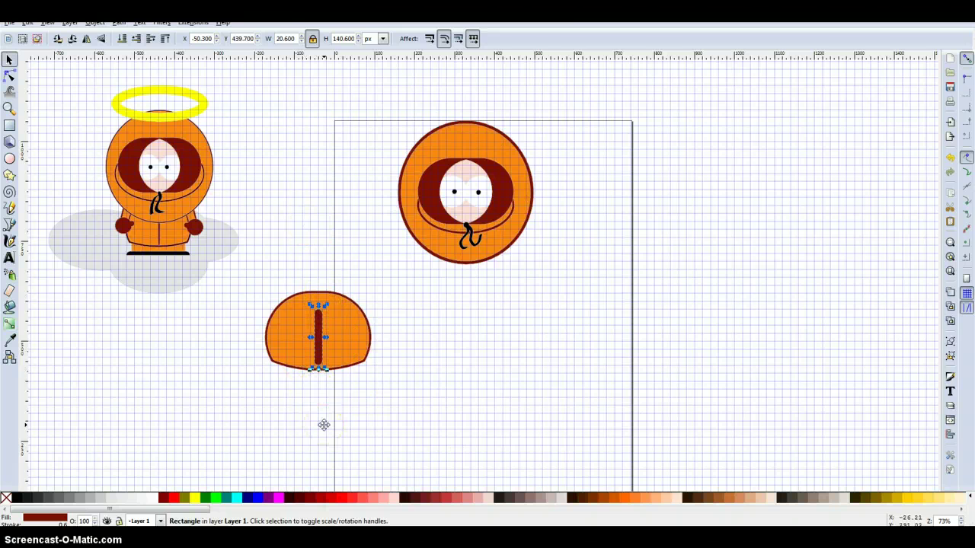
pyautogui.press('ctrl')
pyautogui.press(',')
pyautogui.press(',')
pyautogui.press(',')
pyautogui.press(',')
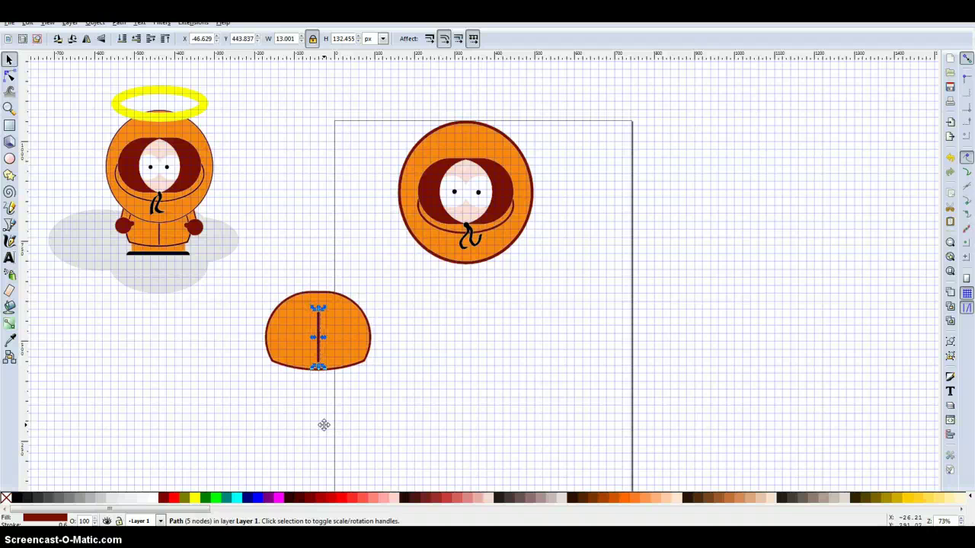
pyautogui.press('ctrl')
pyautogui.click(366, 418)
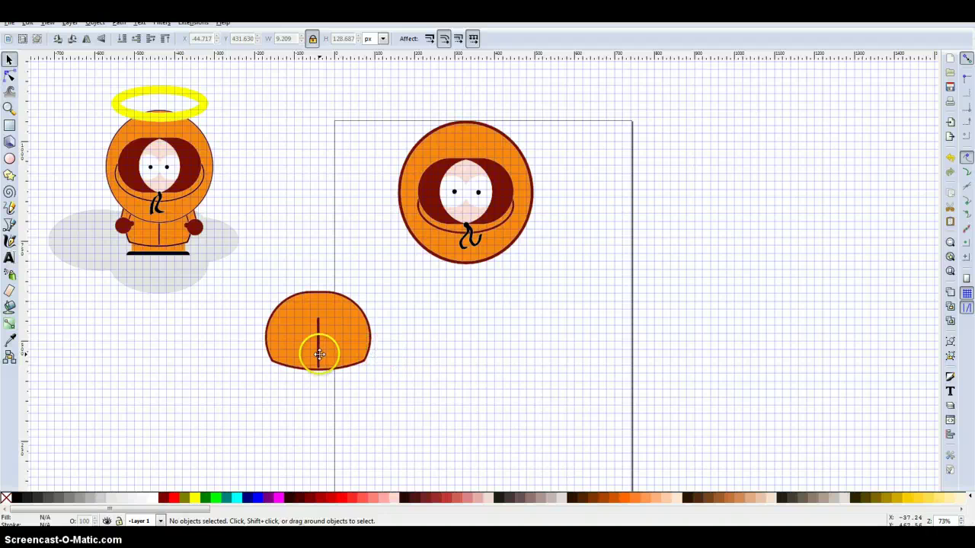
pyautogui.click(319, 355)
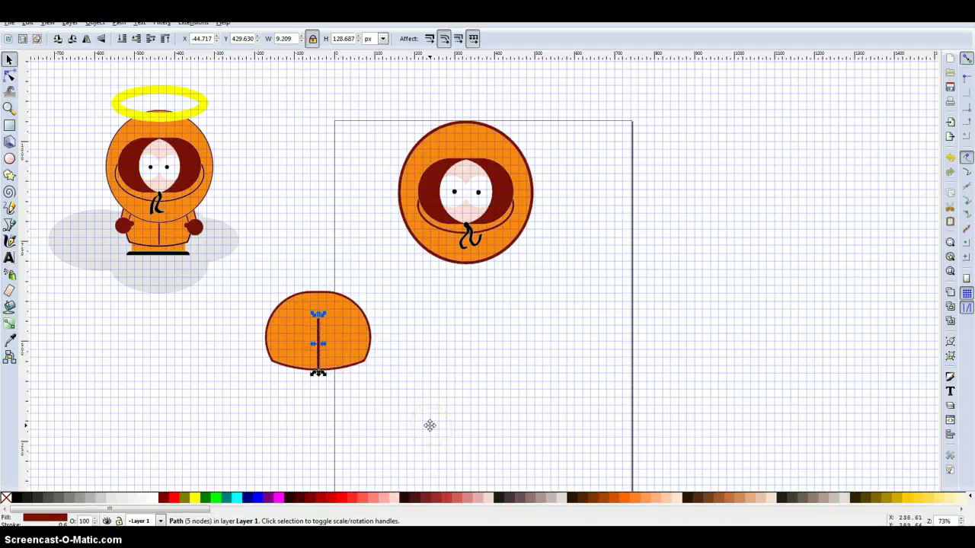
pyautogui.click(386, 405)
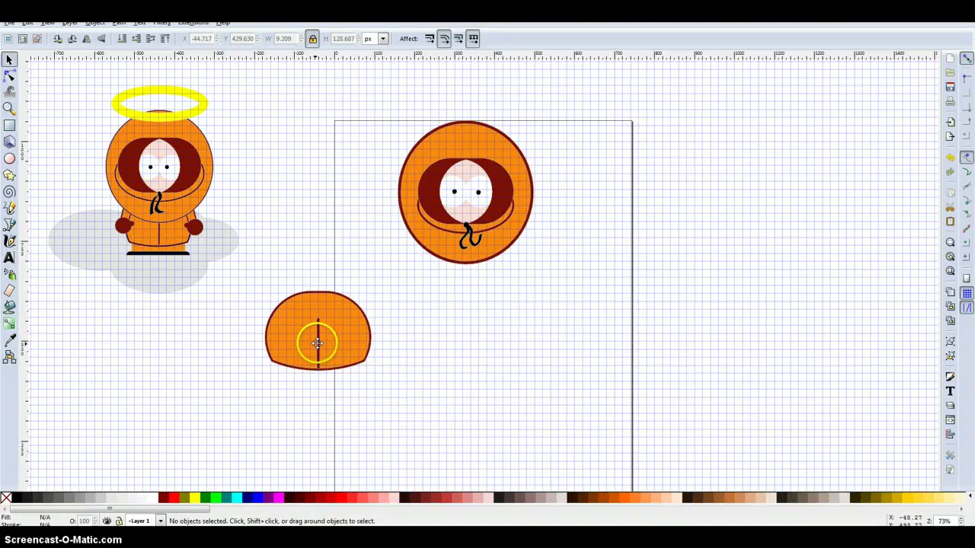
pyautogui.click(318, 343)
pyautogui.click(346, 414)
# - Draw a square-cornered 100 × 160 dark red rectangle and slant its top right into a parallelogram
pyautogui.click(11, 123)
pyautogui.moveTo(135, 333); pyautogui.dragTo(174, 397)
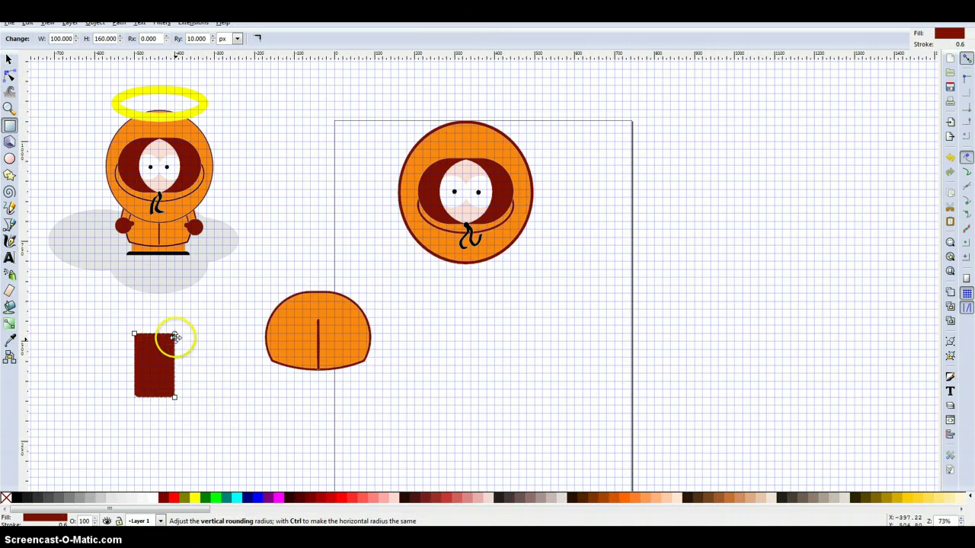
pyautogui.moveTo(175, 338)
pyautogui.mouseDown()
pyautogui.moveTo(175, 365)
pyautogui.moveTo(173, 328)
pyautogui.mouseUp()
pyautogui.click(9, 60)
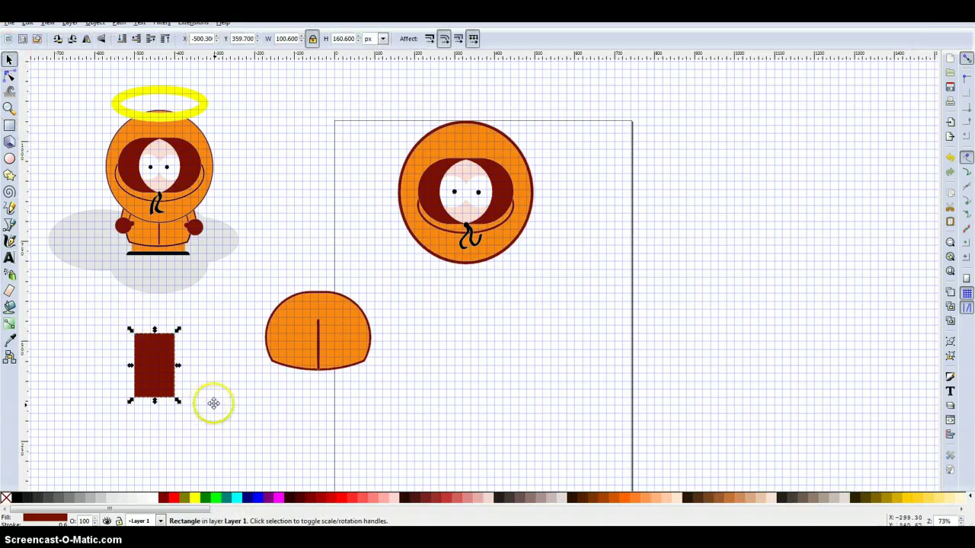
pyautogui.click(10, 74)
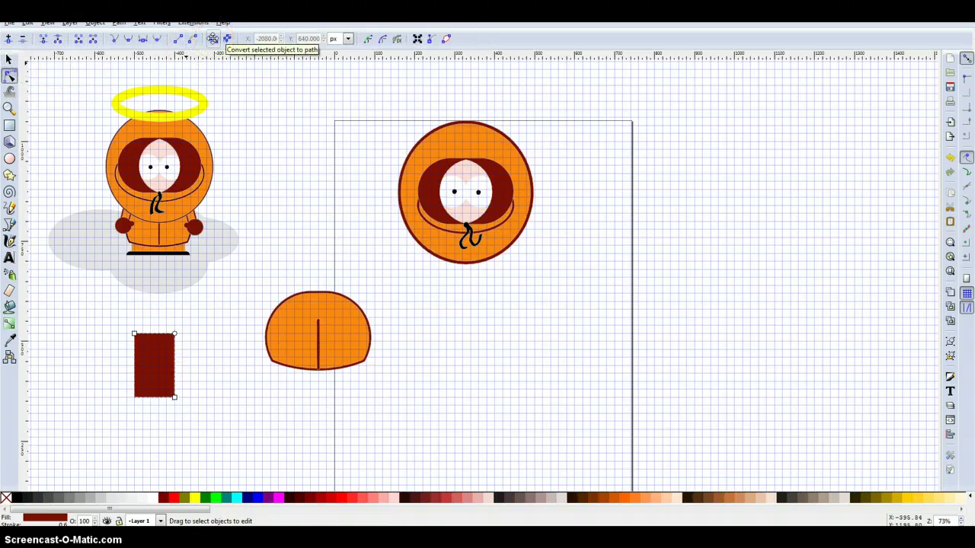
pyautogui.click(212, 38)
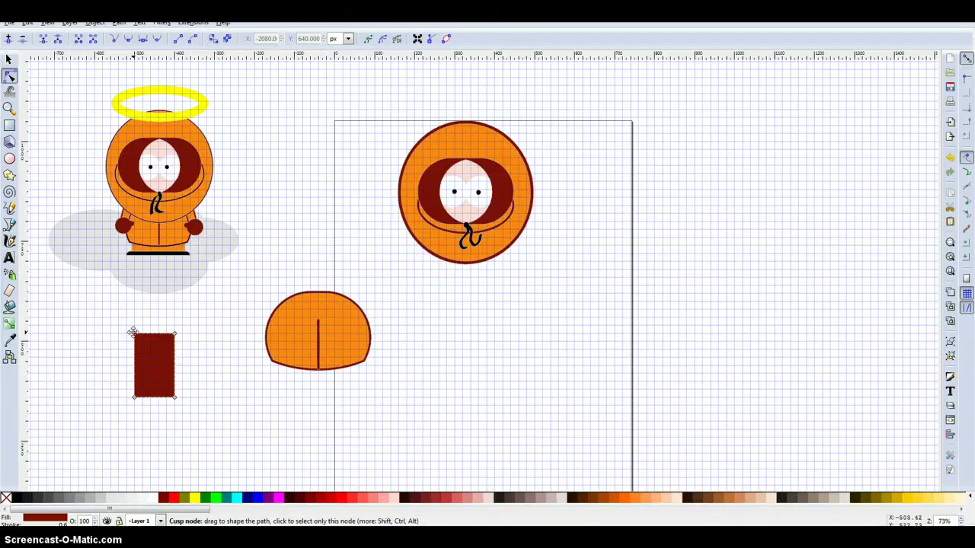
pyautogui.moveTo(133, 332); pyautogui.dragTo(182, 333)
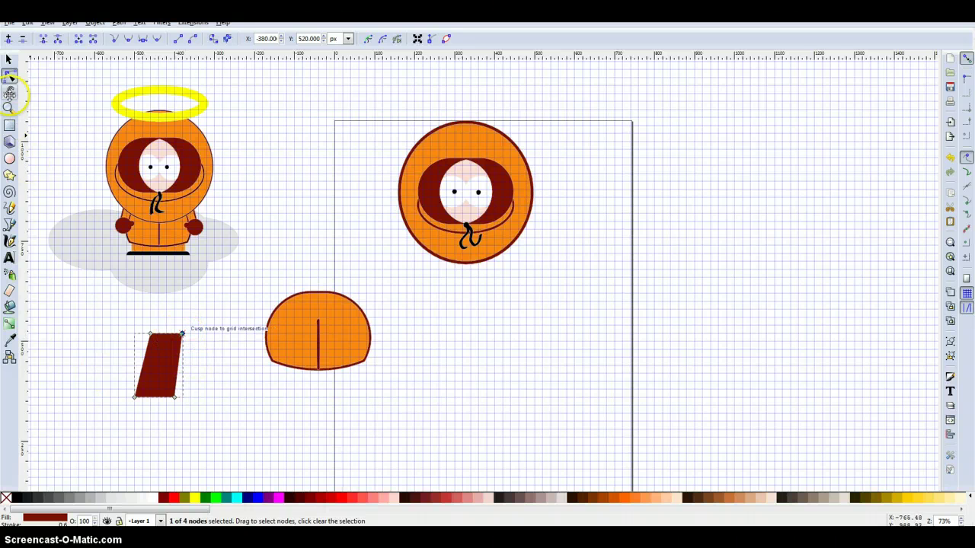
# - Subtract a tall ellipse from the parallelogram's right edge to curve the sleeve piece
pyautogui.click(10, 158)
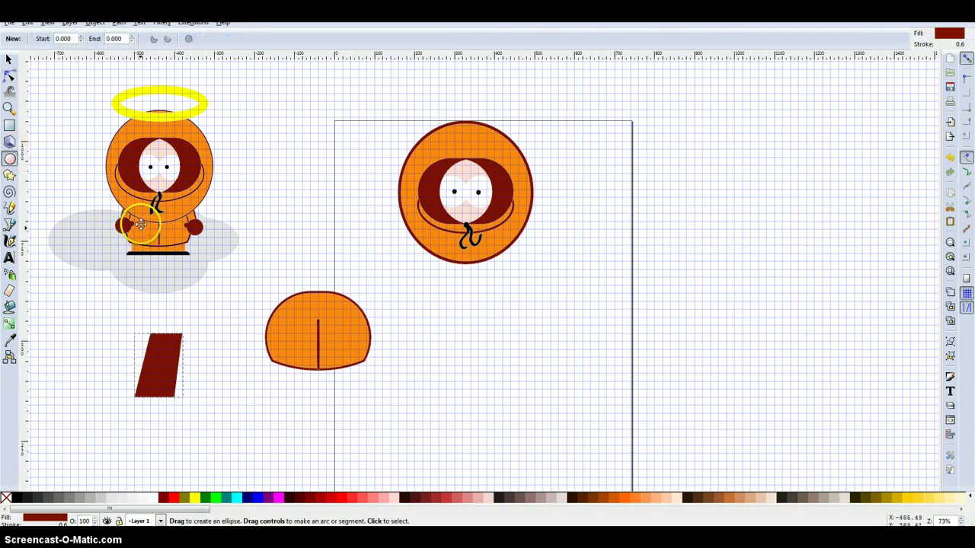
pyautogui.moveTo(195, 414); pyautogui.dragTo(167, 337)
pyautogui.click(10, 58)
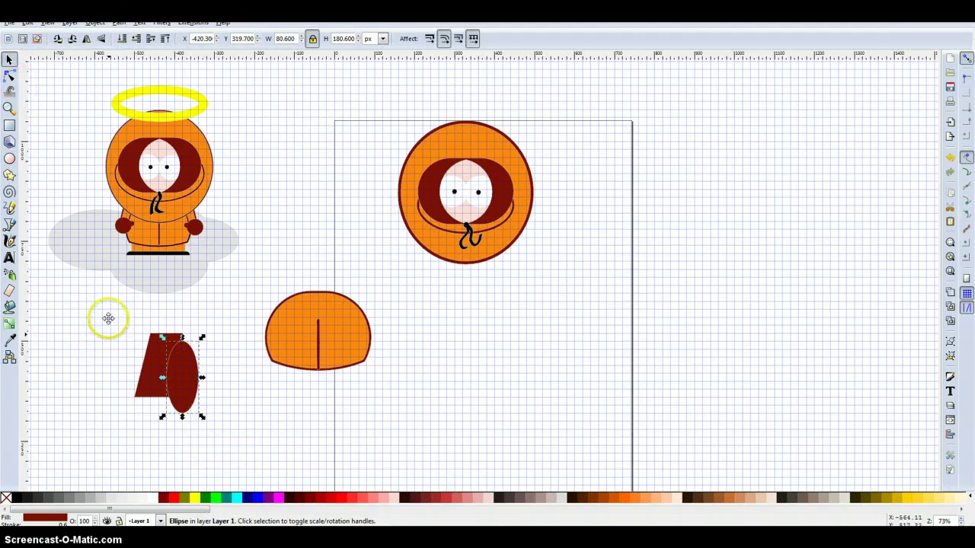
pyautogui.moveTo(109, 315); pyautogui.dragTo(274, 458)
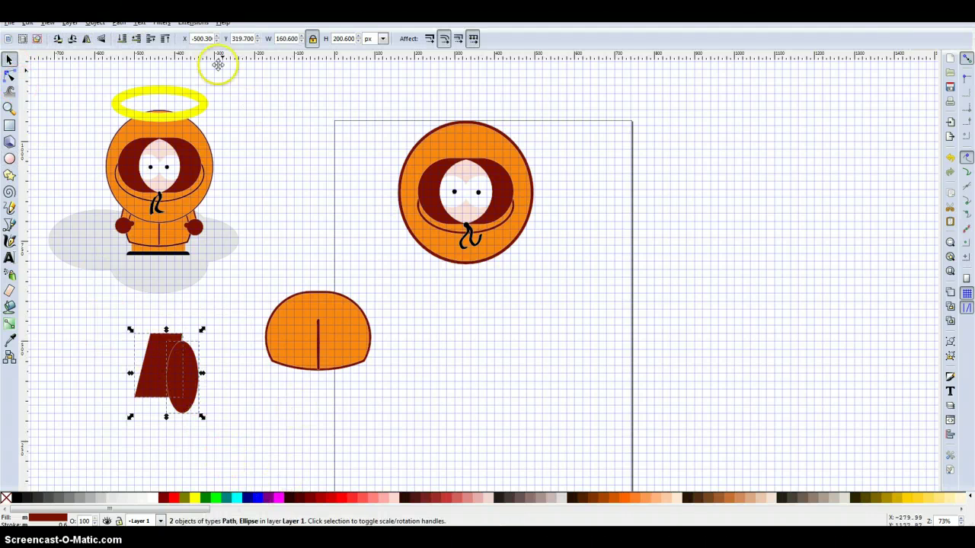
pyautogui.click(120, 22)
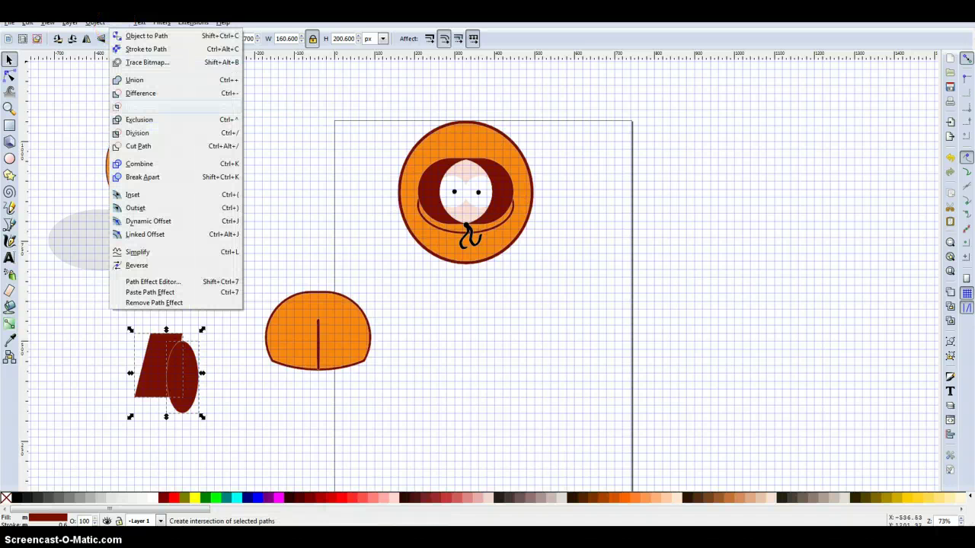
pyautogui.click(141, 92)
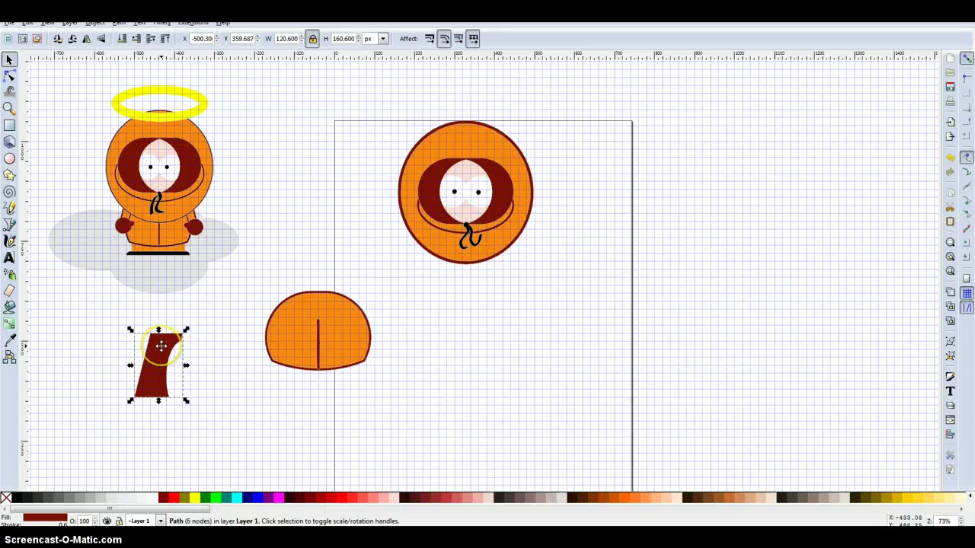
# - Shrink the sleeve piece slightly and fill it with the body's orange
pyautogui.press('ctrl')
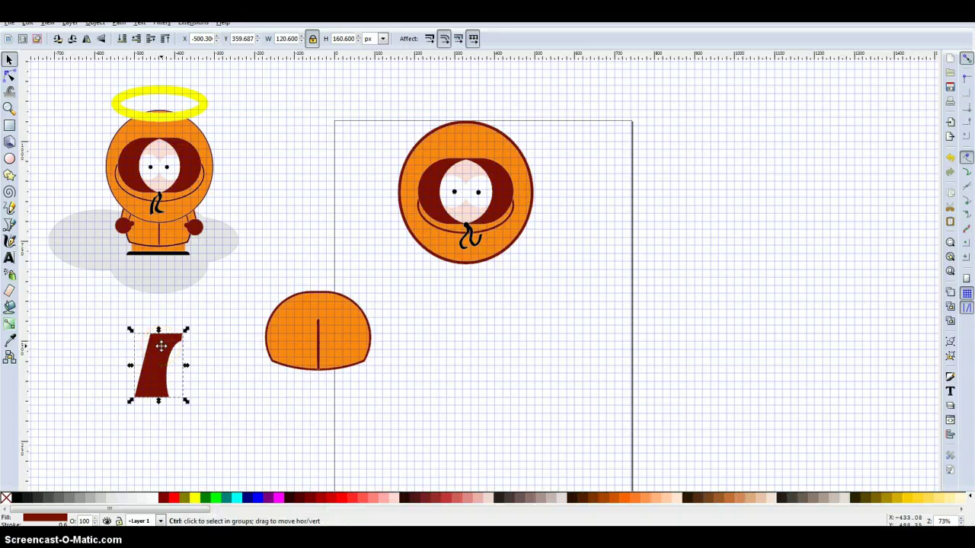
pyautogui.press(',')
pyautogui.press(',')
pyautogui.press(',')
pyautogui.press(',')
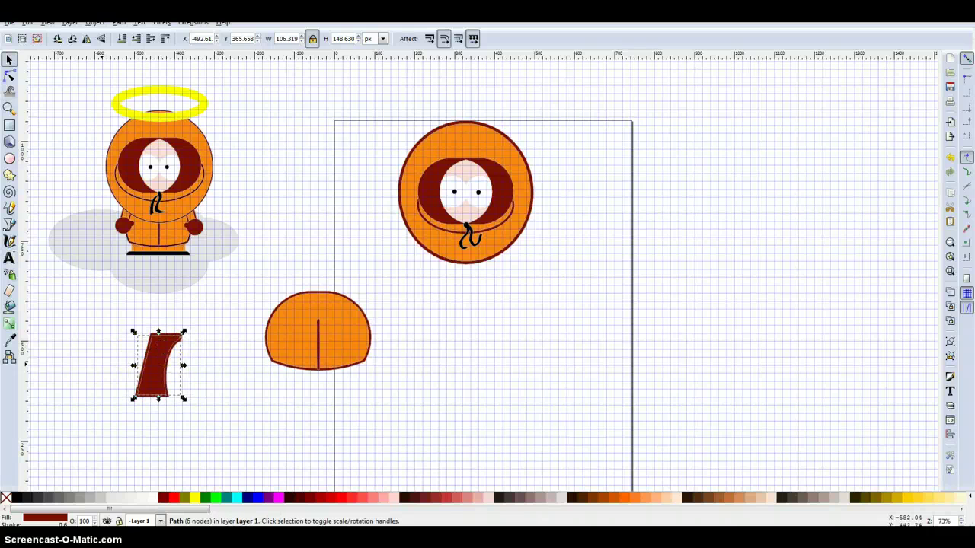
pyautogui.click(10, 341)
pyautogui.click(265, 342)
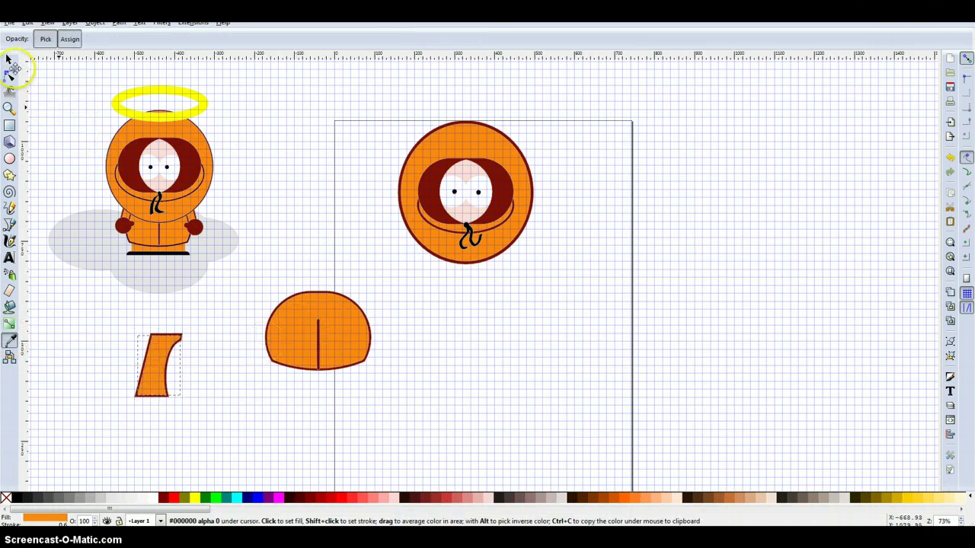
pyautogui.click(10, 59)
pyautogui.moveTo(217, 421); pyautogui.dragTo(91, 304)
# - Group the sleeve pieces, shrink to about three quarters, and fit them on the body's left shoulder
pyautogui.click(94, 22)
pyautogui.click(107, 68)
pyautogui.moveTo(129, 329); pyautogui.dragTo(268, 315)
pyautogui.moveTo(165, 348); pyautogui.dragTo(276, 308)
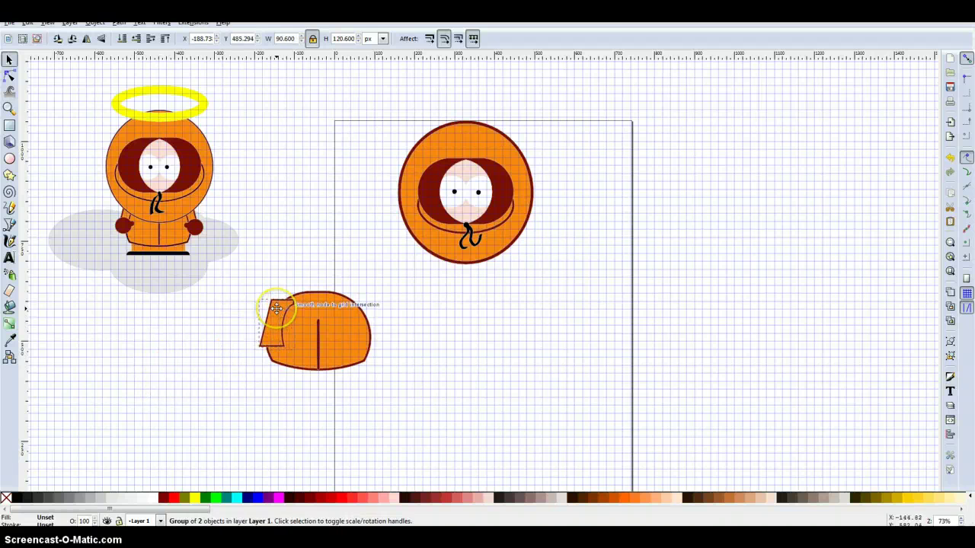
pyautogui.moveTo(294, 342); pyautogui.dragTo(290, 338)
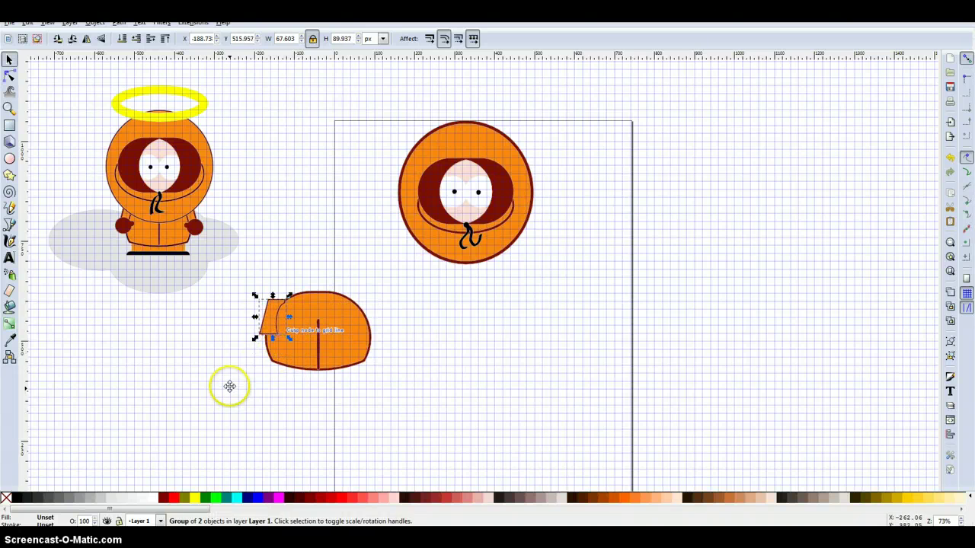
# - Add a matching sleeve on the right side and group body and sleeves (295.603 × 200.613 px)
pyautogui.press('ctrl')
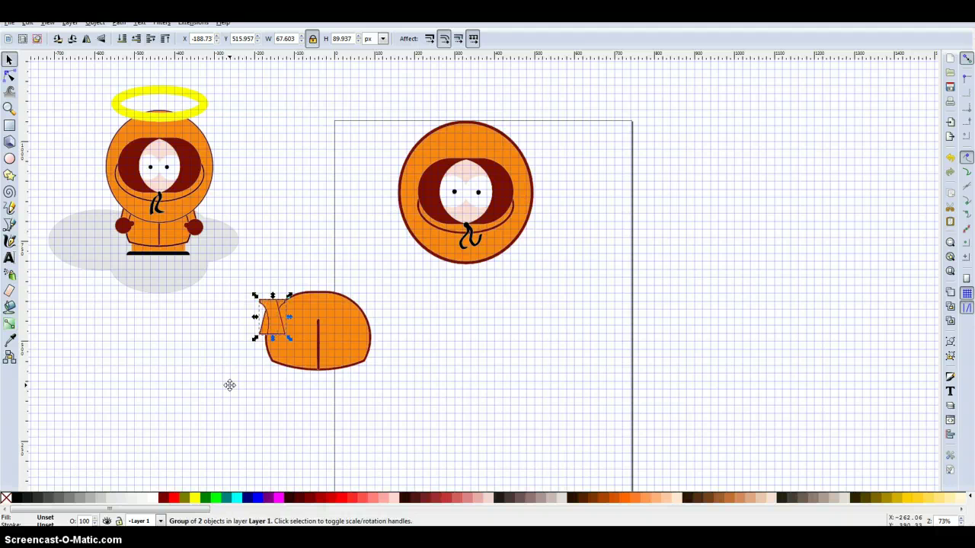
pyautogui.press('Right')
pyautogui.press('Right')
pyautogui.press('Right')
pyautogui.press('Right')
pyautogui.press('Right')
pyautogui.press('Right')
pyautogui.press('Right')
pyautogui.press('Right')
pyautogui.press('Right')
pyautogui.press('Right')
pyautogui.press('Right')
pyautogui.press('Right')
pyautogui.press('Right')
pyautogui.press('Right')
pyautogui.press('Right')
pyautogui.press('Right')
pyautogui.press('Right')
pyautogui.press('Right')
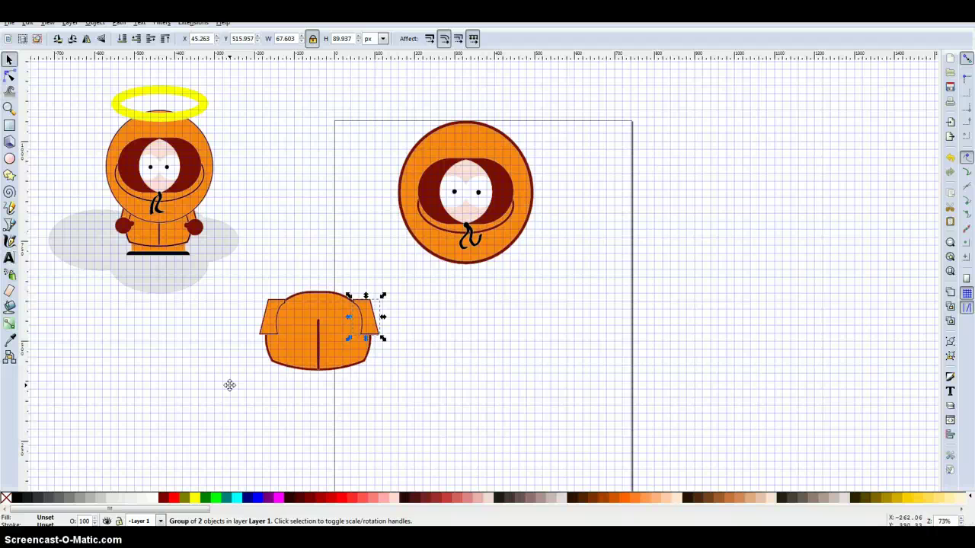
pyautogui.press('Left')
pyautogui.click(424, 410)
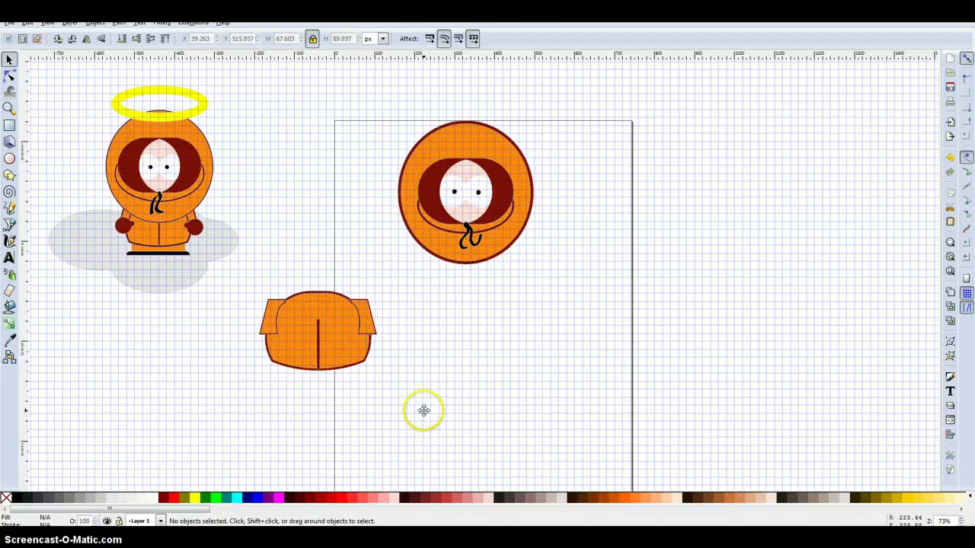
pyautogui.moveTo(419, 393); pyautogui.dragTo(238, 227)
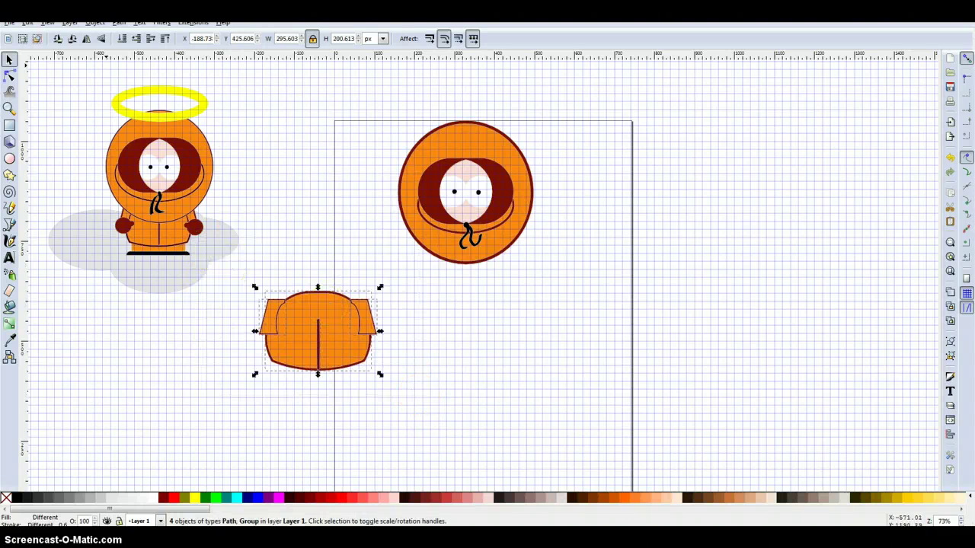
pyautogui.click(95, 22)
pyautogui.click(115, 67)
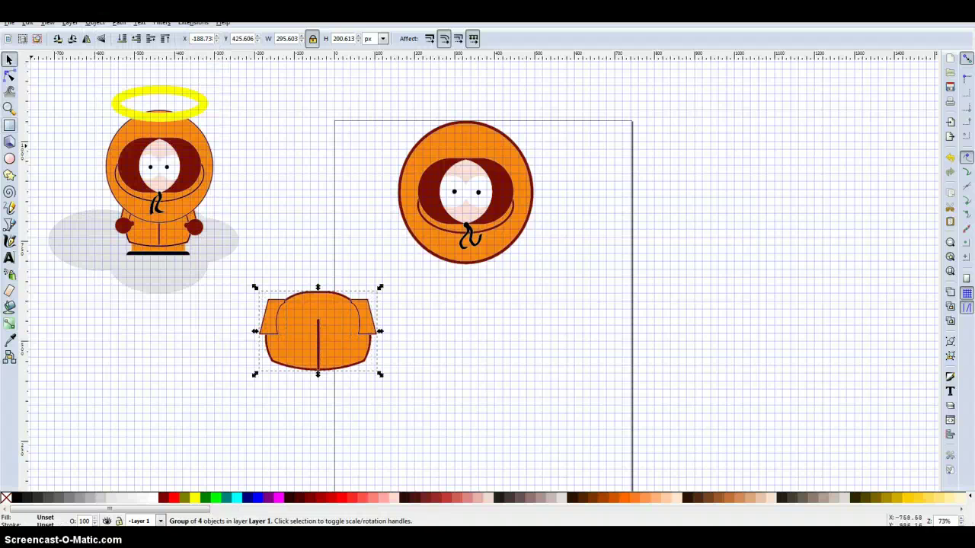
# - Draw an orange rectangle below the body and stretch it to 60 px tall
pyautogui.click(10, 126)
pyautogui.click(279, 361)
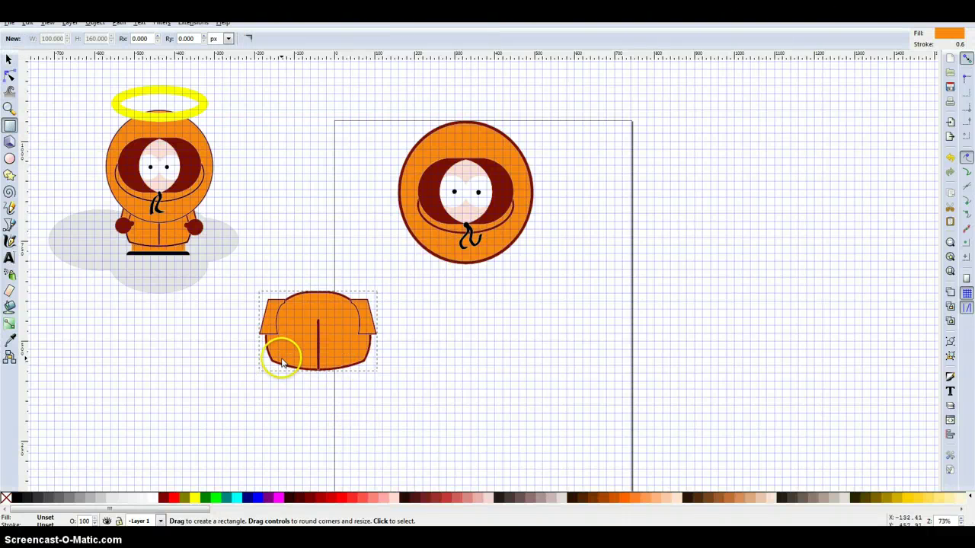
pyautogui.moveTo(290, 374); pyautogui.dragTo(361, 381)
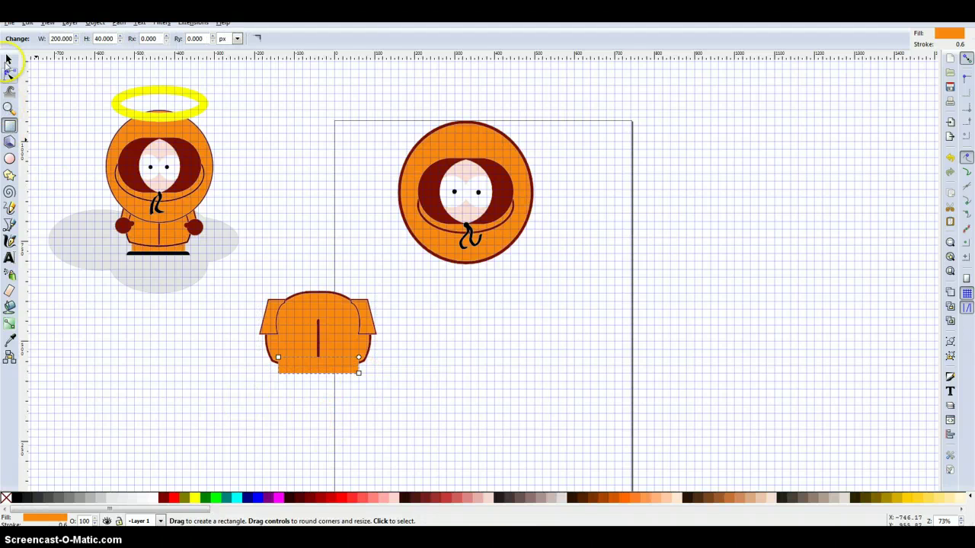
pyautogui.click(9, 59)
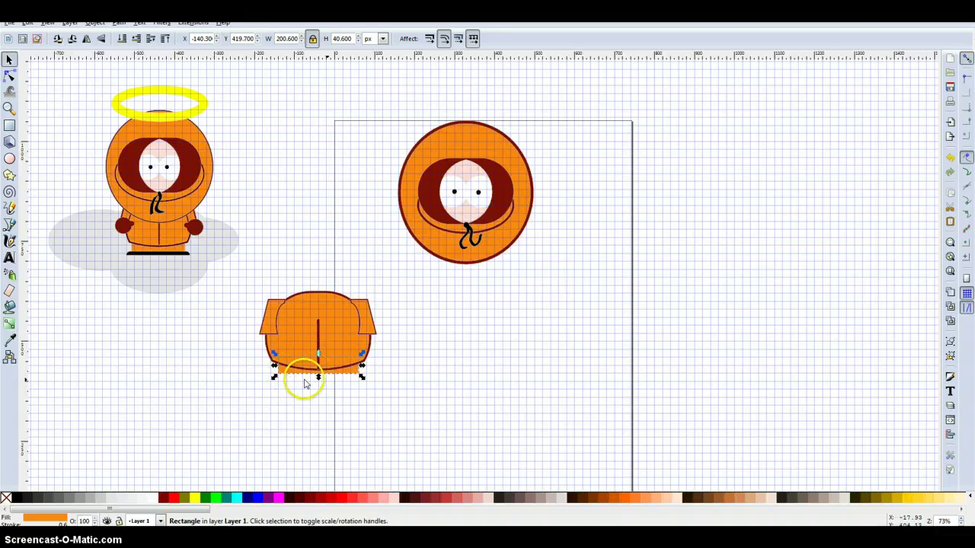
pyautogui.moveTo(319, 379); pyautogui.dragTo(319, 382)
# - Group the orange rectangle with the body into one 295.603 × 226.519 px group
pyautogui.click(415, 399)
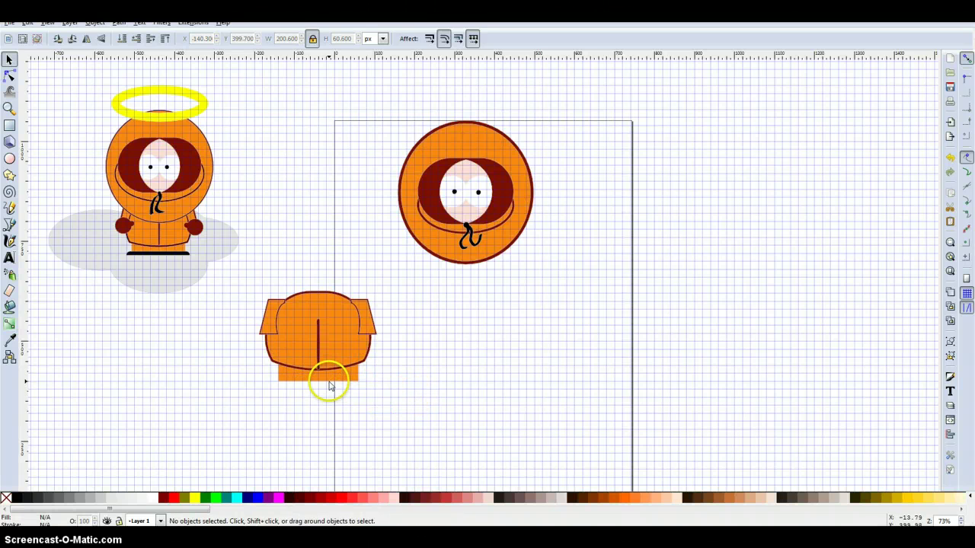
pyautogui.moveTo(393, 403); pyautogui.dragTo(222, 256)
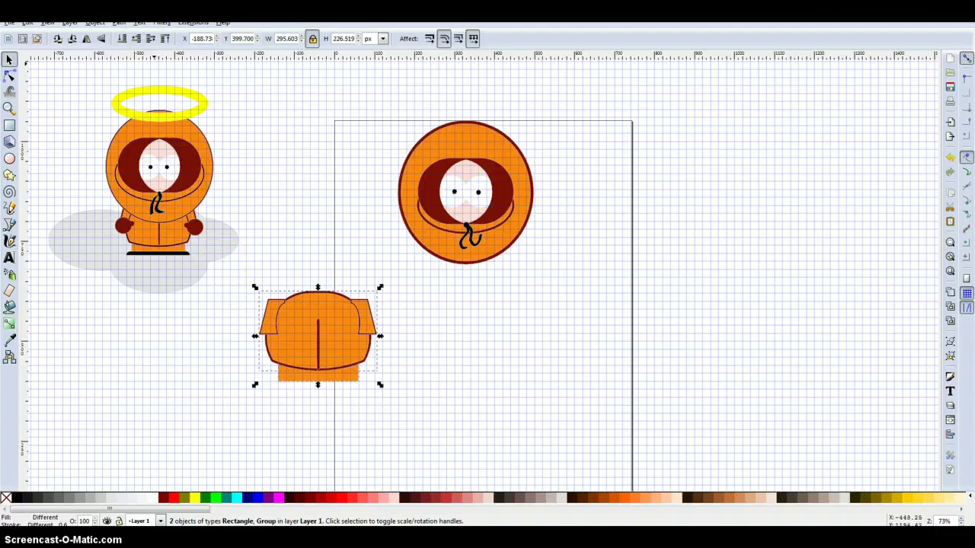
pyautogui.click(95, 22)
pyautogui.click(110, 64)
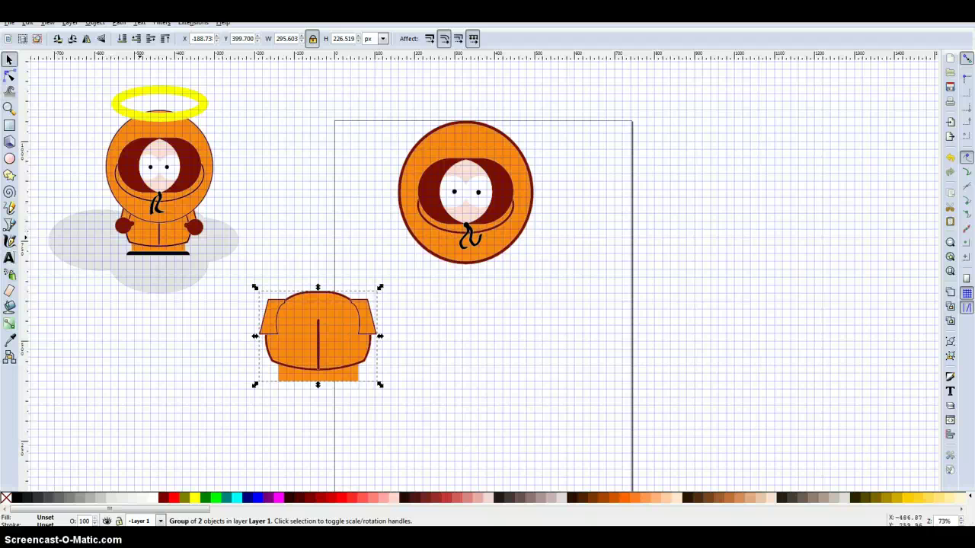
# - Draw a small circle left of the body and union it with the thumb piece into a mitten
pyautogui.press('e')
pyautogui.moveTo(128, 335); pyautogui.dragTo(152, 326)
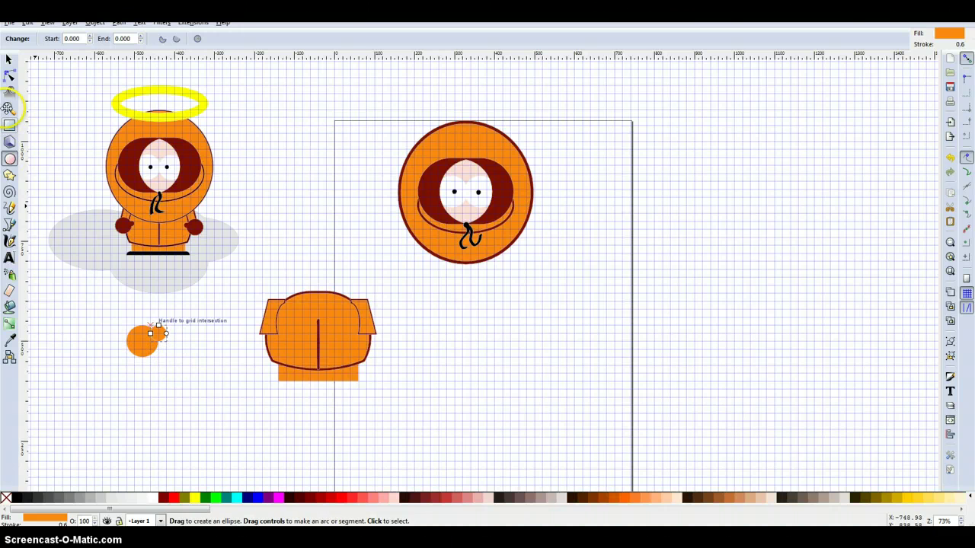
pyautogui.click(9, 60)
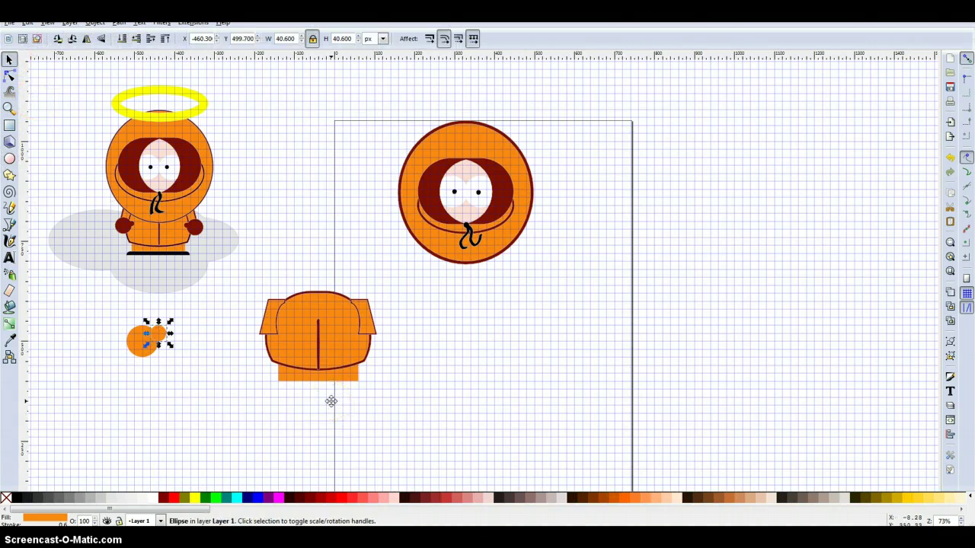
pyautogui.press('ctrl')
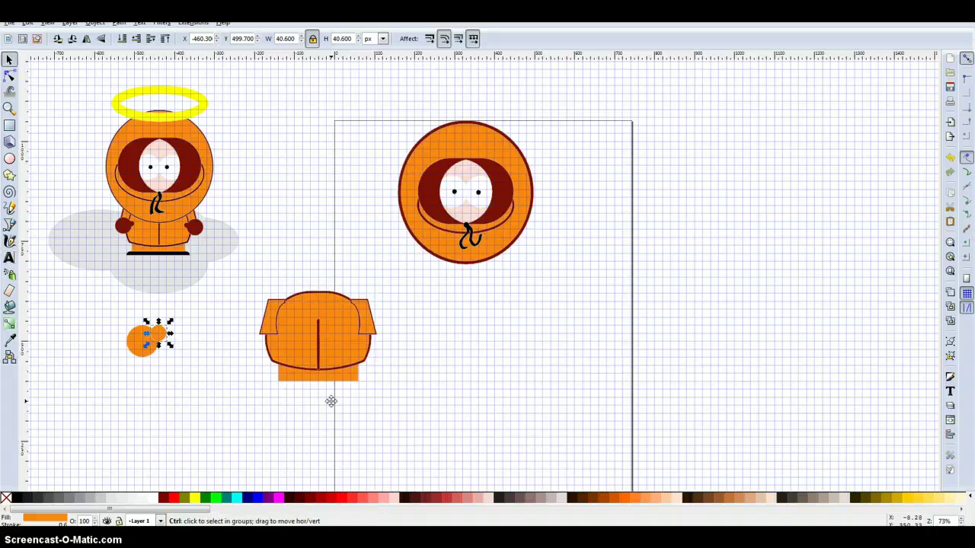
pyautogui.press('Tab')
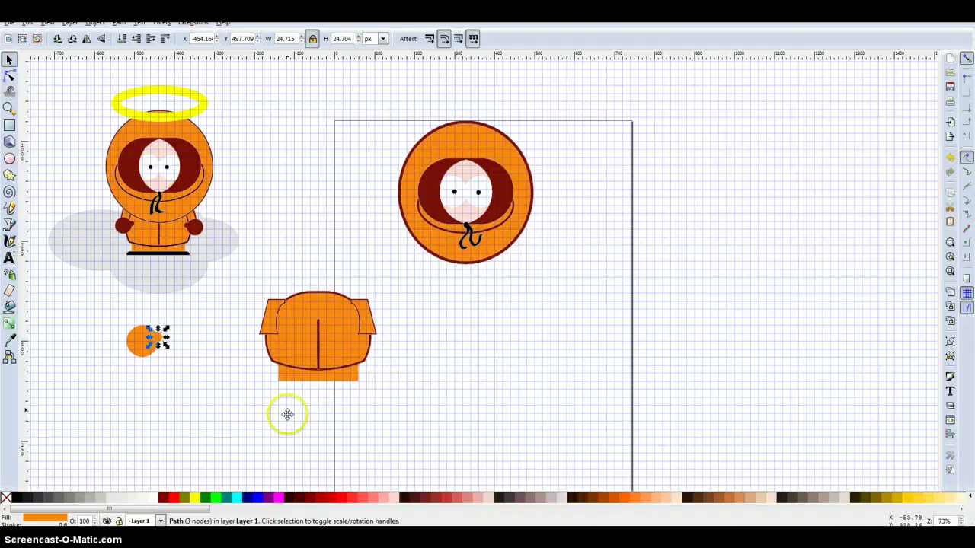
pyautogui.moveTo(196, 384); pyautogui.dragTo(89, 292)
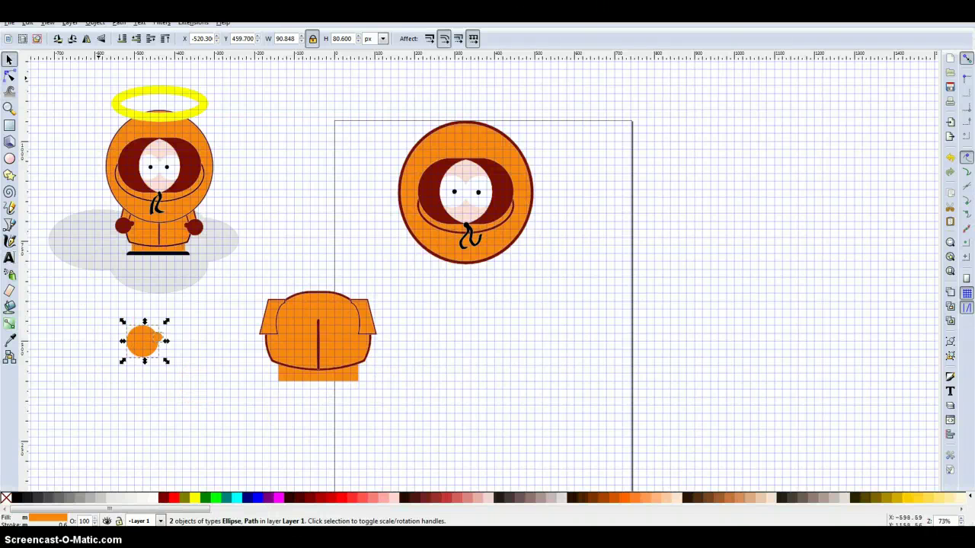
pyautogui.click(119, 22)
pyautogui.click(131, 80)
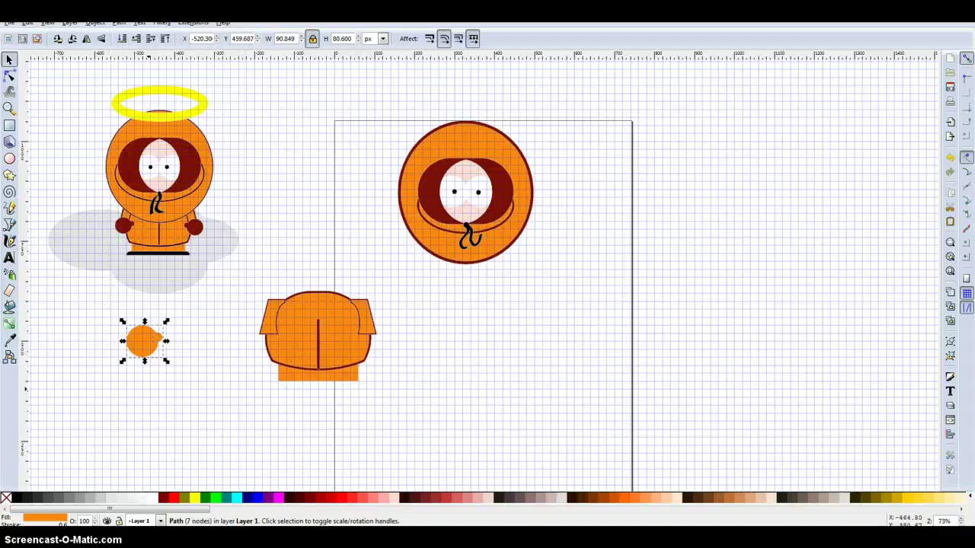
# - Fill the mitten with the hood's dark red using the Dropper
pyautogui.press('d')
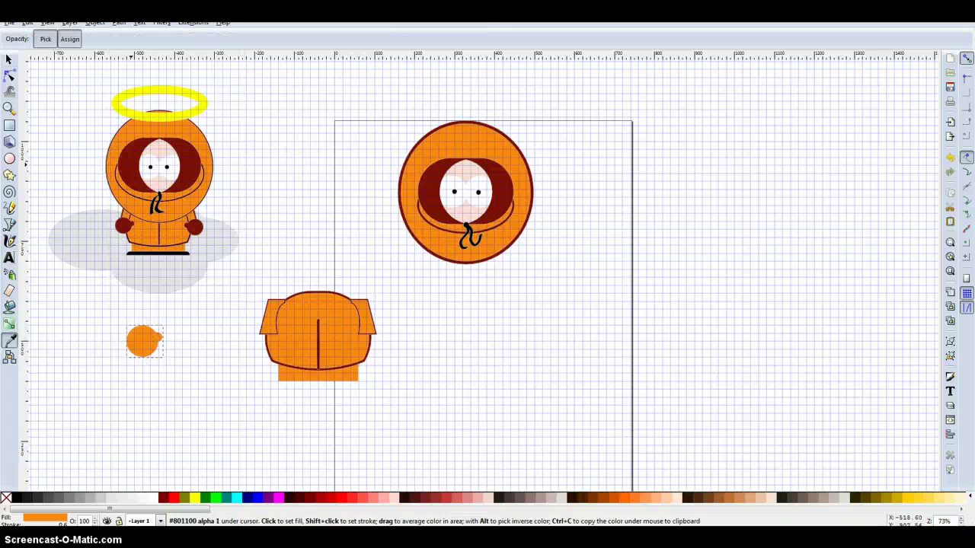
pyautogui.click(124, 156)
pyautogui.press('s')
pyautogui.click(144, 342)
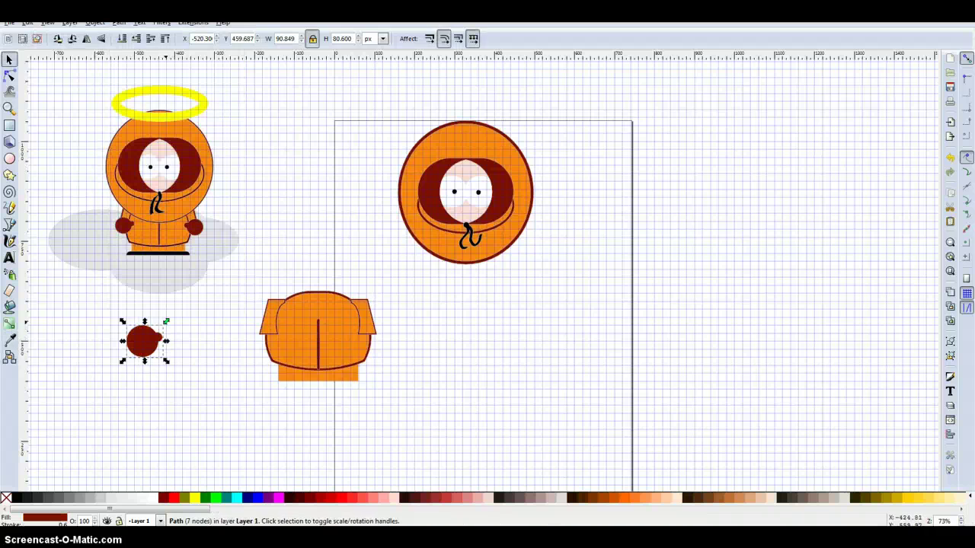
# - Place the dark red hand at the body's left and a duplicate at its right
pyautogui.moveTo(144, 343); pyautogui.dragTo(278, 383)
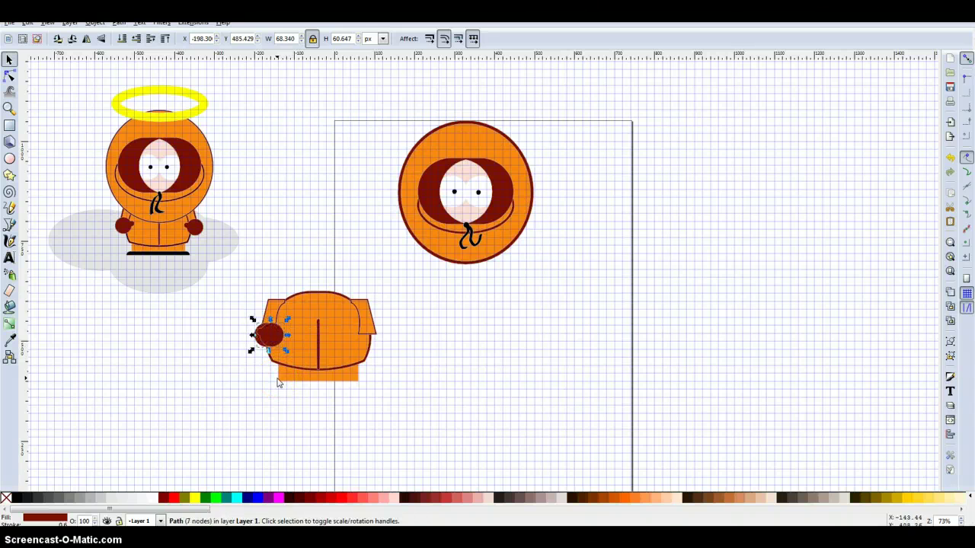
pyautogui.hotkey('ctrl', 'd')
pyautogui.press('Right')
pyautogui.press('Right')
pyautogui.press('Right')
pyautogui.press('Right')
pyautogui.press('Right')
pyautogui.press('Right')
pyautogui.press('Right')
pyautogui.press('Right')
pyautogui.press('Right')
pyautogui.press('Right')
pyautogui.press('Right')
pyautogui.press('Right')
pyautogui.press('Right')
pyautogui.press('Right')
pyautogui.press('Right')
pyautogui.press('Right')
pyautogui.press('Right')
pyautogui.press('Right')
pyautogui.press('Right')
pyautogui.press('Right')
pyautogui.press('Right')
pyautogui.press('Right')
pyautogui.press('Right')
pyautogui.press('Right')
pyautogui.press('Right')
pyautogui.press('Right')
pyautogui.press('Right')
pyautogui.press('Right')
pyautogui.press('Right')
pyautogui.press('Right')
pyautogui.press('Right')
pyautogui.press('Right')
pyautogui.press('Right')
pyautogui.press('Right')
pyautogui.press('Right')
pyautogui.press('Right')
pyautogui.press('Right')
pyautogui.press('Right')
pyautogui.press('Right')
pyautogui.press('Right')
pyautogui.press('Right')
pyautogui.press('Right')
pyautogui.press('Right')
pyautogui.press('Right')
pyautogui.press('Right')
pyautogui.press('Right')
pyautogui.press('Right')
pyautogui.press('Right')
pyautogui.press('Right')
pyautogui.press('Right')
pyautogui.press('Right')
pyautogui.press('Right')
pyautogui.press('Right')
pyautogui.press('Right')
pyautogui.press('Right')
pyautogui.press('Right')
pyautogui.press('Right')
pyautogui.press('Right')
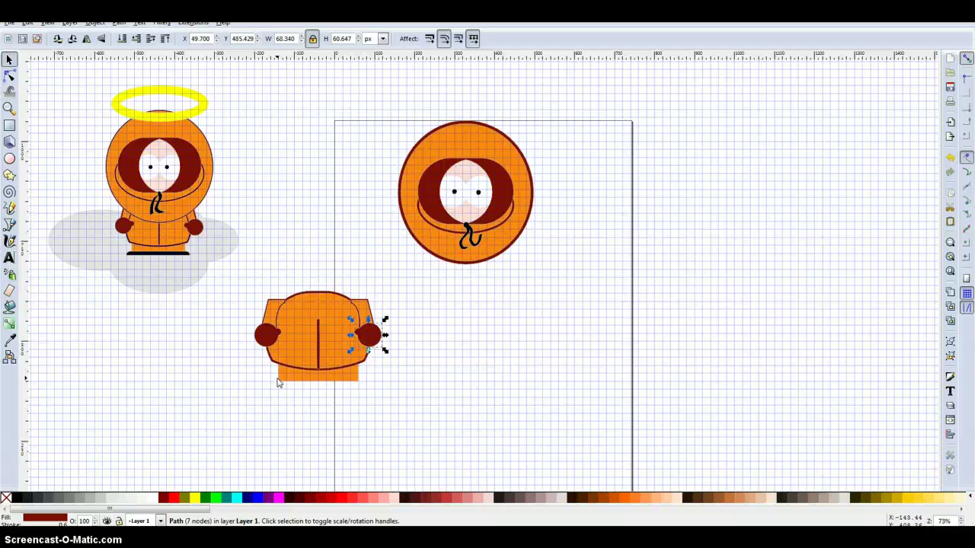
# - Group both hands with the body and move the group up under the head
pyautogui.moveTo(412, 411); pyautogui.dragTo(179, 267)
pyautogui.click(95, 22)
pyautogui.click(114, 66)
pyautogui.moveTo(312, 306); pyautogui.dragTo(462, 237)
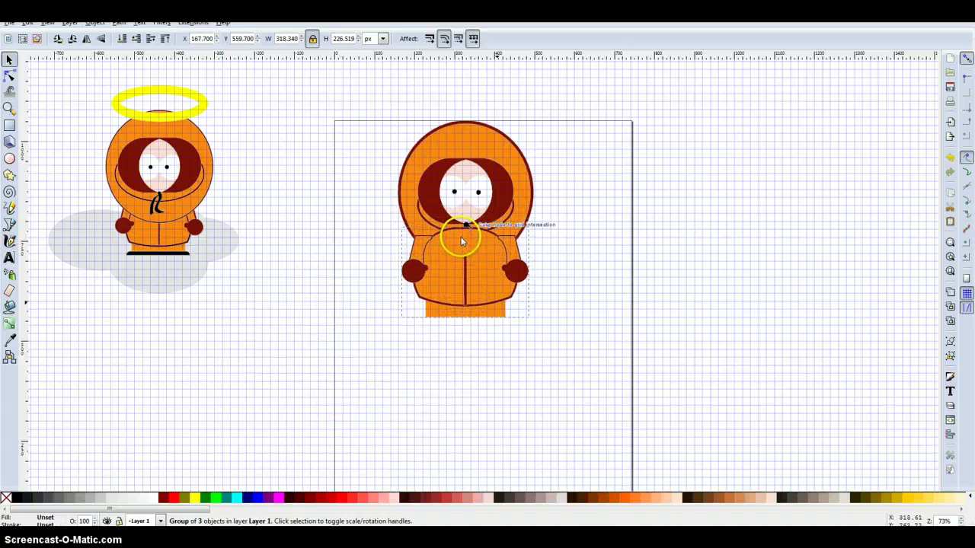
# - Send the body behind the hood, shrink it to about 279 × 199 px, and centre it under the head
pyautogui.press('Right')
pyautogui.press('Right')
pyautogui.press('Right')
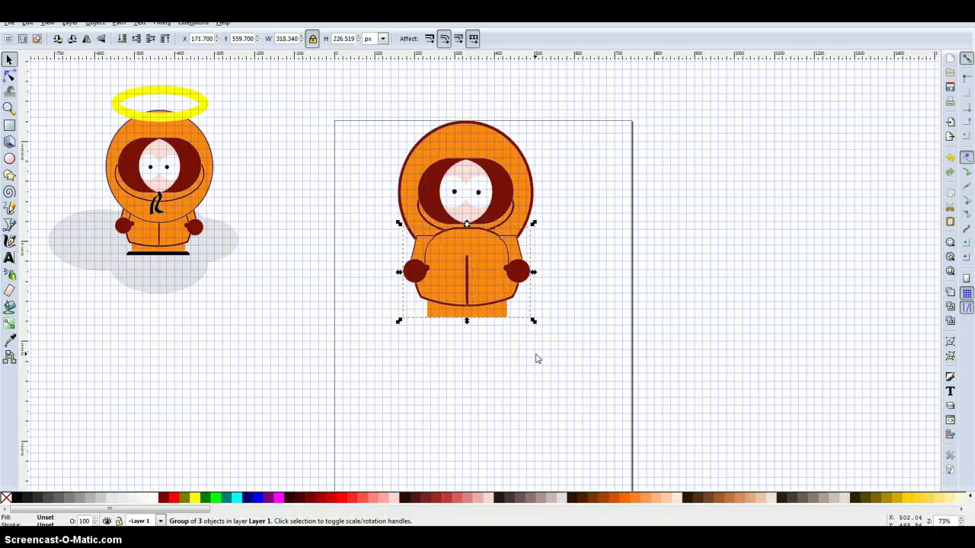
pyautogui.press('Up')
pyautogui.press('Up')
pyautogui.press('Up')
pyautogui.press('Up')
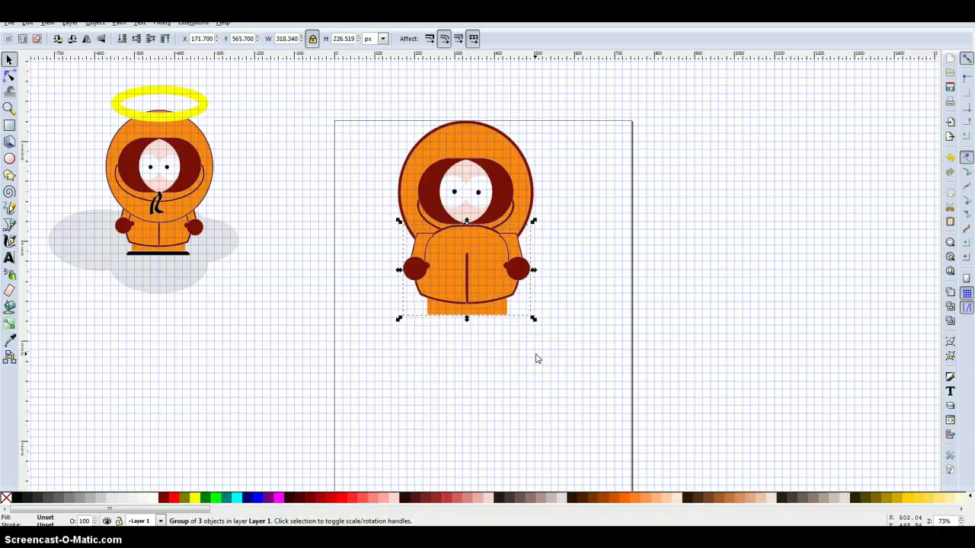
pyautogui.press('Left')
pyautogui.press('Up')
pyautogui.press('Up')
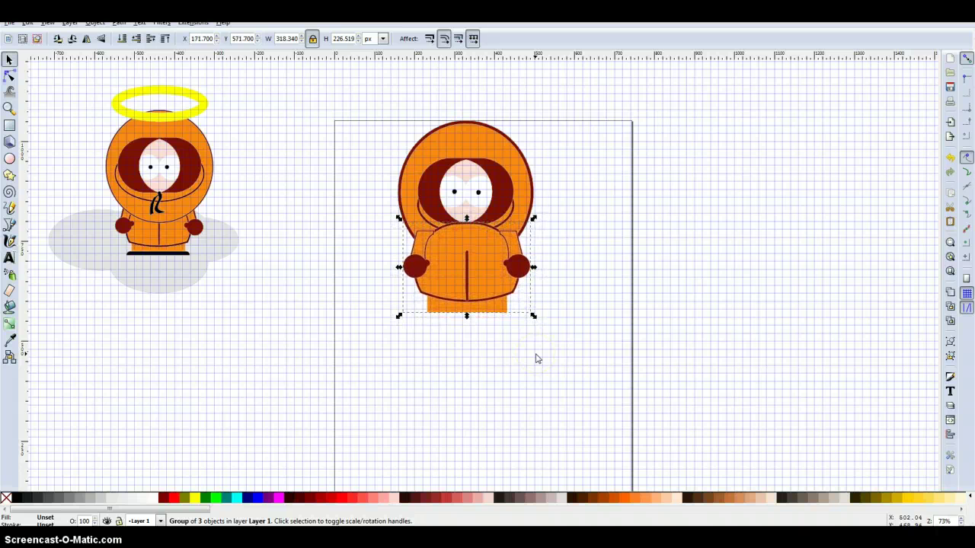
pyautogui.press('pagedown')
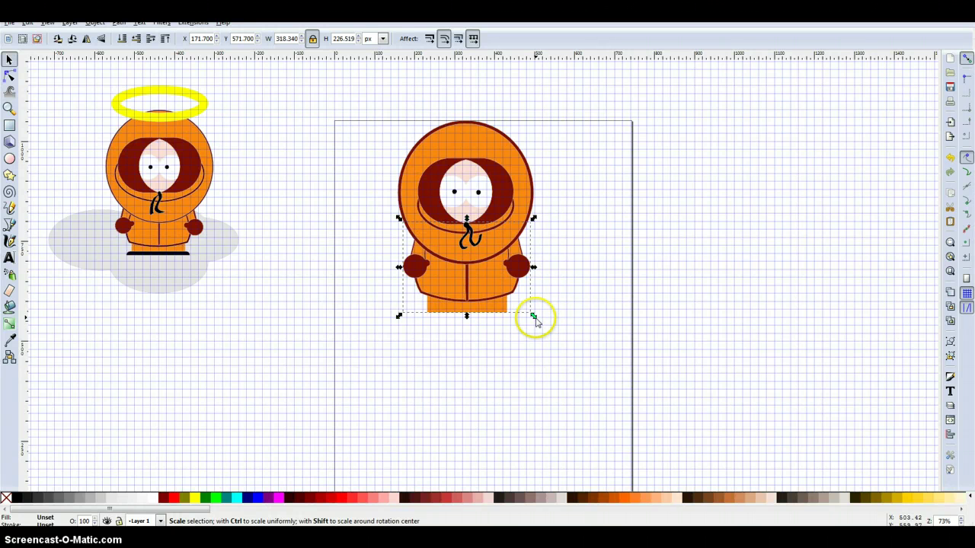
pyautogui.moveTo(533, 315); pyautogui.dragTo(525, 308)
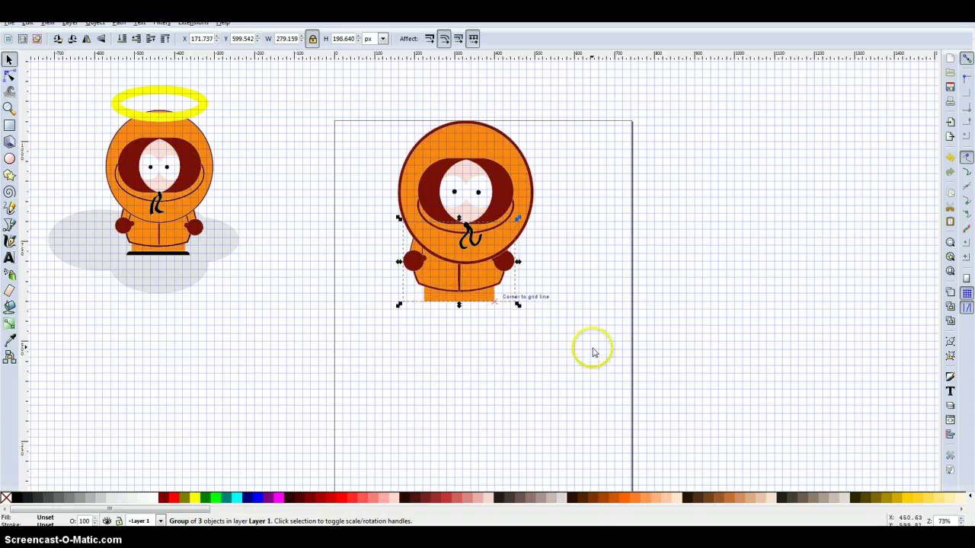
pyautogui.press('Right')
pyautogui.press('Right')
pyautogui.press('Right')
pyautogui.press('Right')
pyautogui.press('Right')
pyautogui.press('Right')
pyautogui.press('Right')
pyautogui.press('Right')
pyautogui.press('Right')
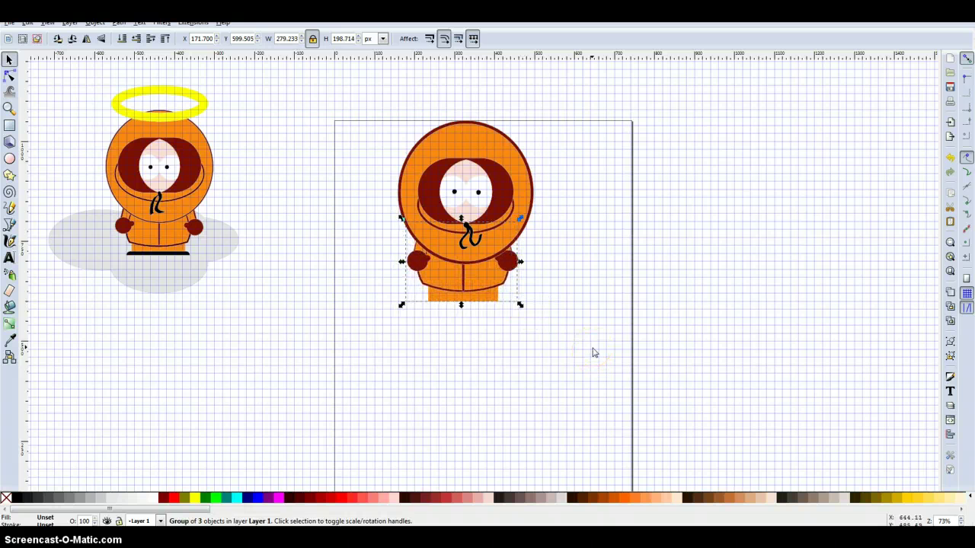
pyautogui.press('Up')
pyautogui.press('Up')
pyautogui.press('Up')
pyautogui.press('Up')
pyautogui.press('Up')
pyautogui.press('Down')
pyautogui.press('Down')
pyautogui.press('Down')
pyautogui.press('Down')
pyautogui.press('Down')
pyautogui.press('Down')
pyautogui.press('Down')
pyautogui.press('Down')
pyautogui.press('Down')
pyautogui.press('Down')
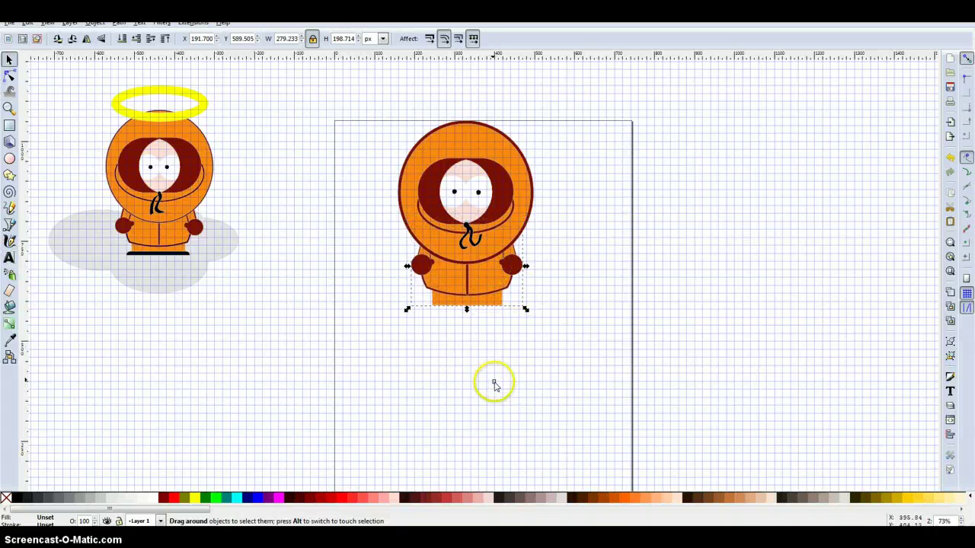
pyautogui.click(496, 383)
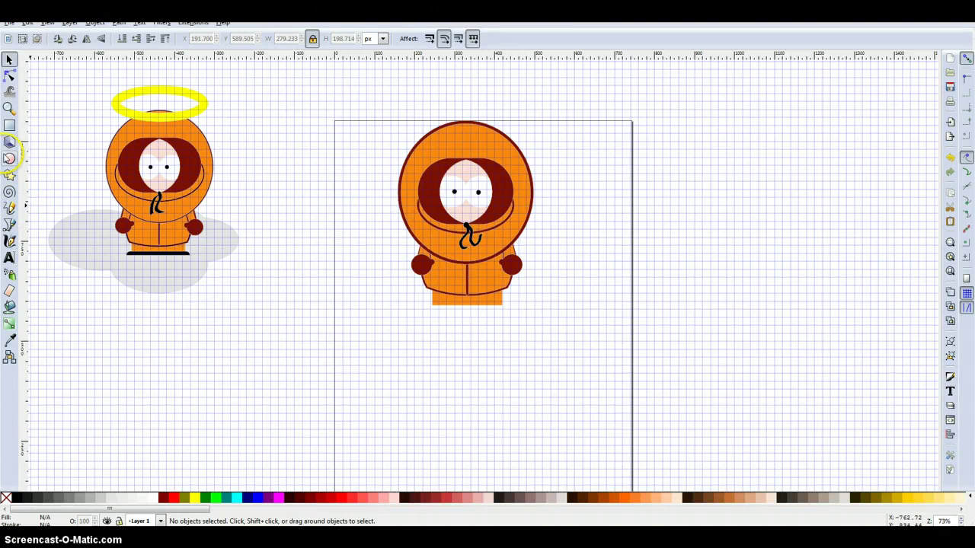
# - Draw a small rounded dark red rectangle and a larger overlapping rounded rectangle left of the figure
pyautogui.click(9, 125)
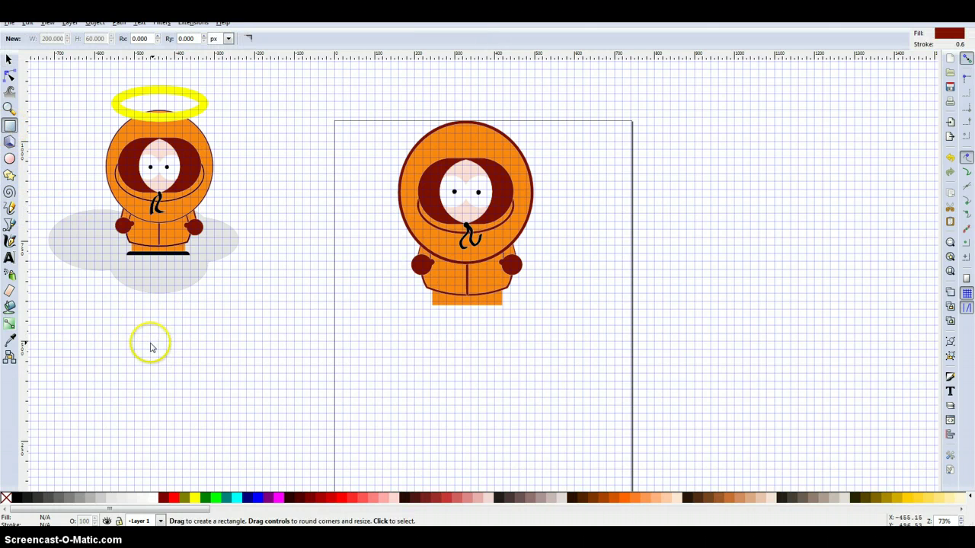
pyautogui.moveTo(142, 342); pyautogui.dragTo(253, 361)
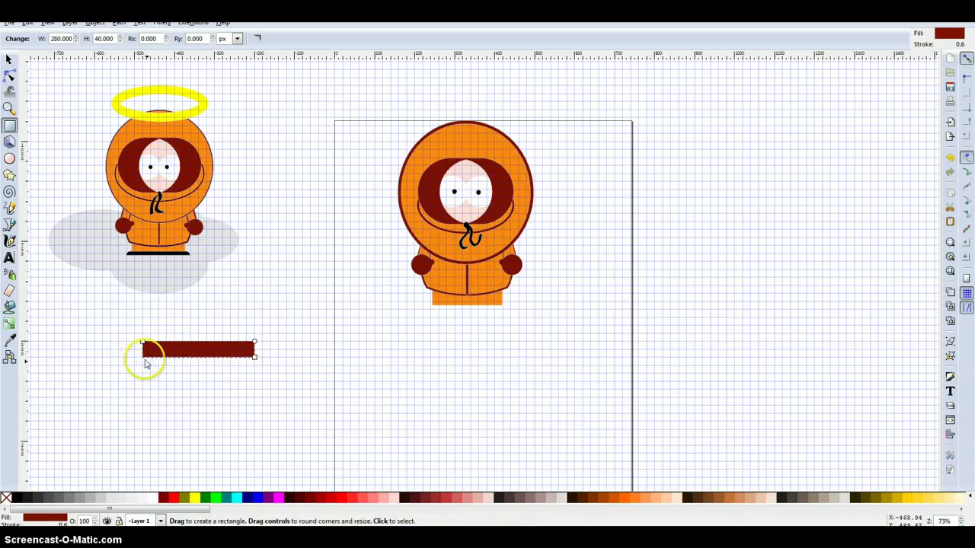
pyautogui.moveTo(255, 346); pyautogui.dragTo(252, 381)
pyautogui.moveTo(374, 412)
pyautogui.mouseDown()
pyautogui.moveTo(91, 388)
pyautogui.moveTo(79, 350)
pyautogui.mouseUp()
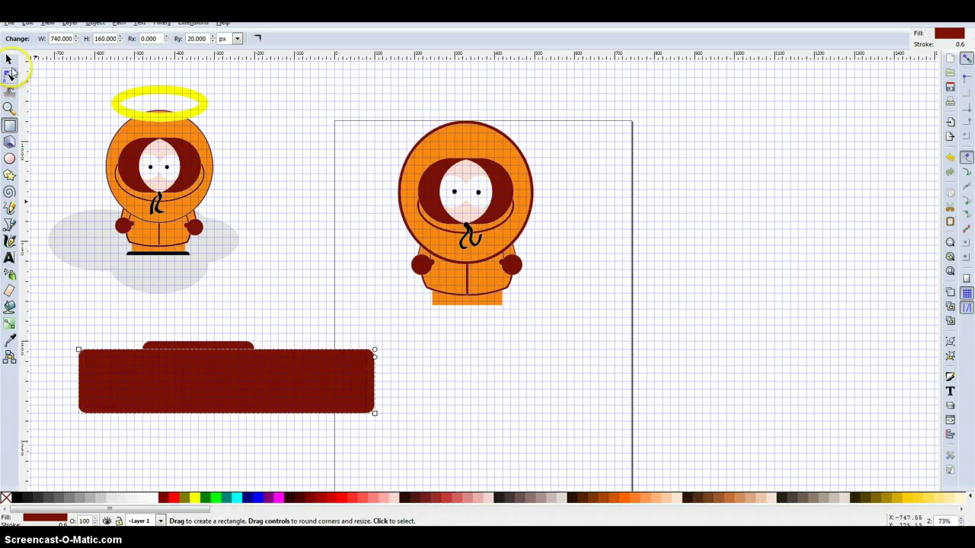
# - Subtract the large rectangle from the small one with Path > Difference and clear the bar's fill
pyautogui.click(10, 64)
pyautogui.moveTo(61, 309); pyautogui.dragTo(382, 447)
pyautogui.click(118, 23)
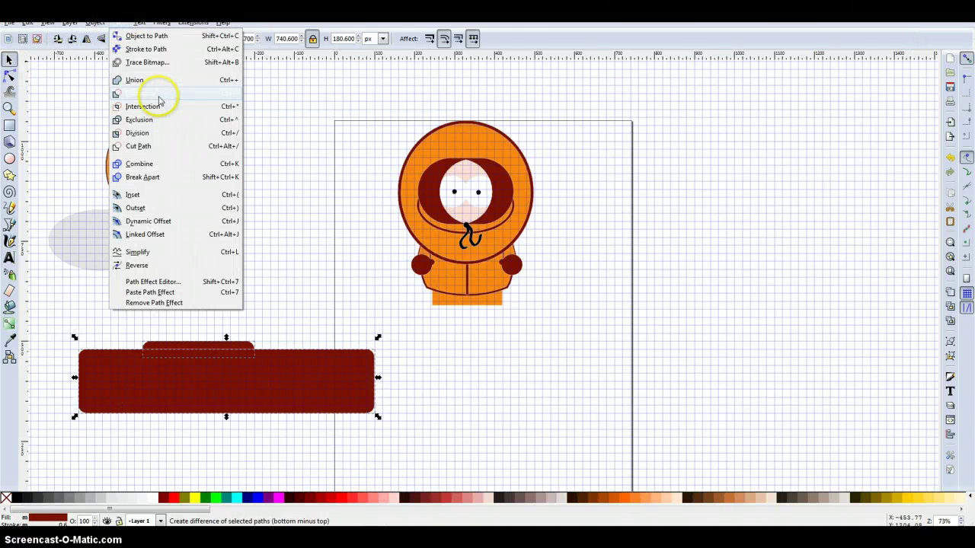
pyautogui.click(164, 102)
pyautogui.click(7, 498)
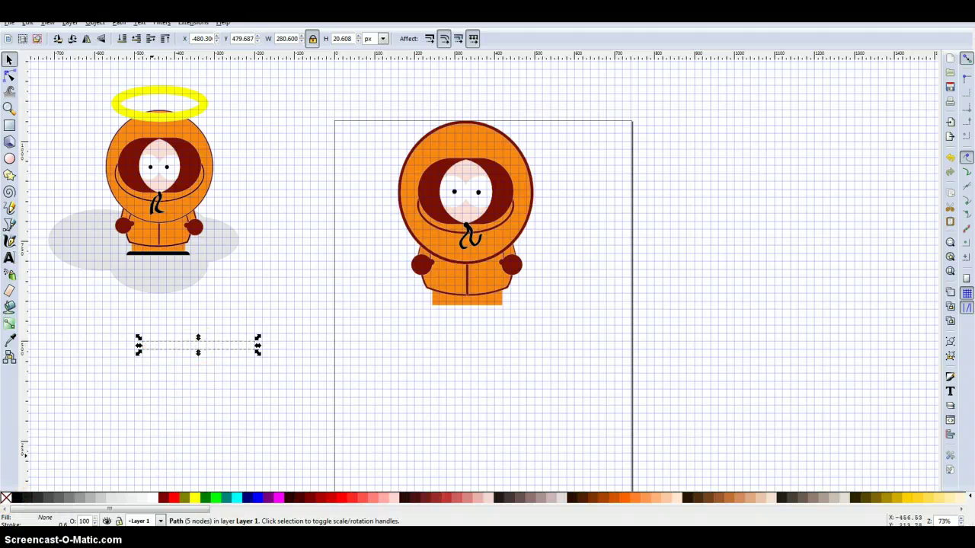
# - Fill the bar black and move it under Kenny's body, shrinking it toward the body's width
pyautogui.click(21, 498)
pyautogui.moveTo(198, 346); pyautogui.dragTo(471, 313)
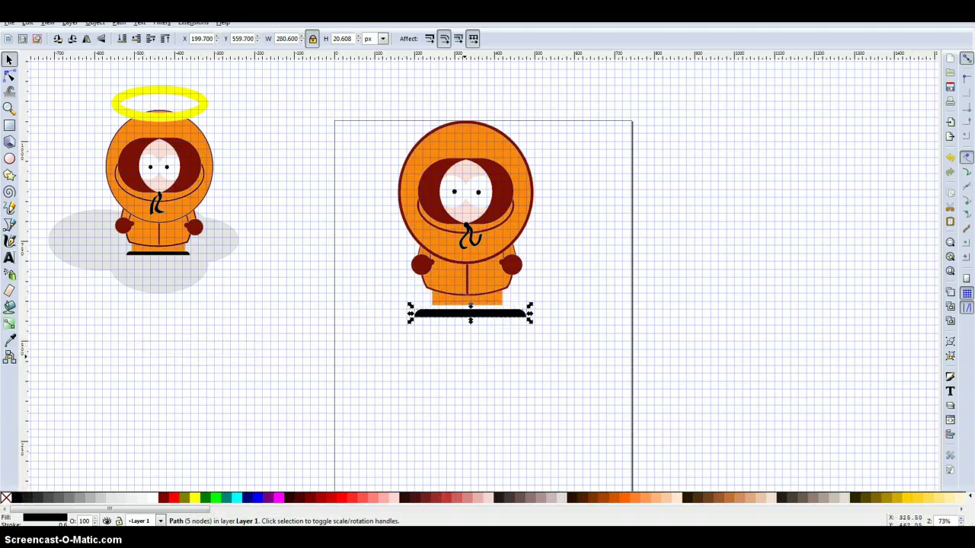
pyautogui.press('Up')
pyautogui.press('Up')
pyautogui.press('Up')
pyautogui.press('Up')
pyautogui.press('Left')
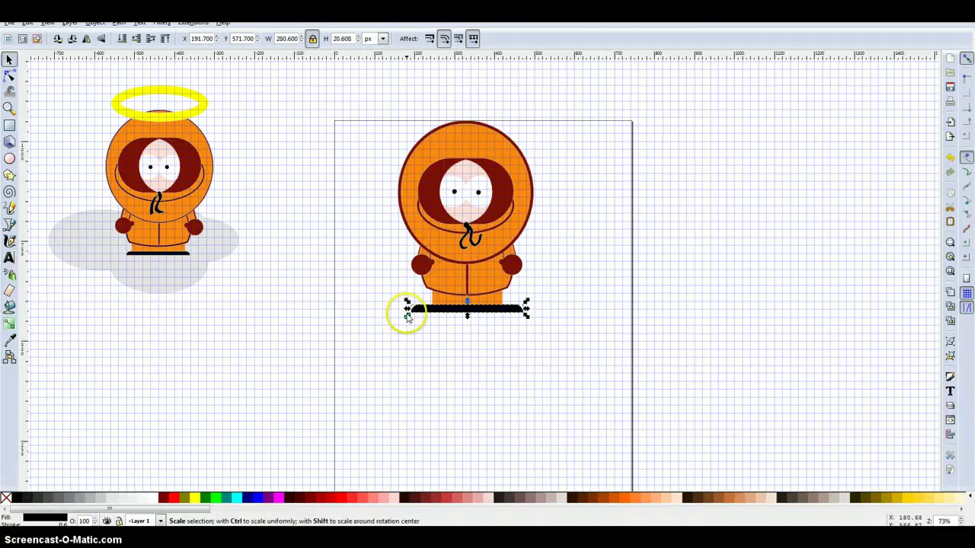
pyautogui.moveTo(407, 310); pyautogui.dragTo(383, 318)
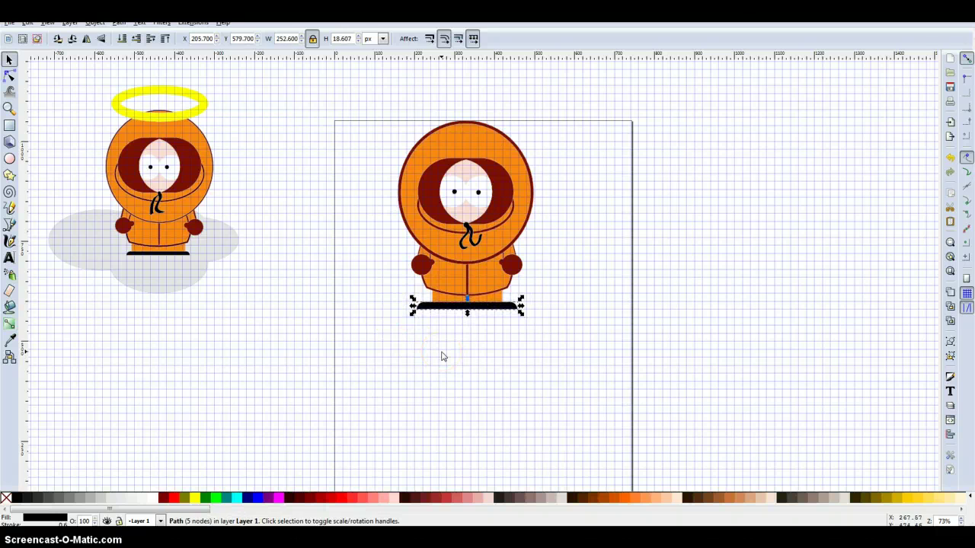
# - Flatten and trim the bar into a 220.6 × 10.959 px strip as the feet line
pyautogui.hotkey('ctrl', 'l')
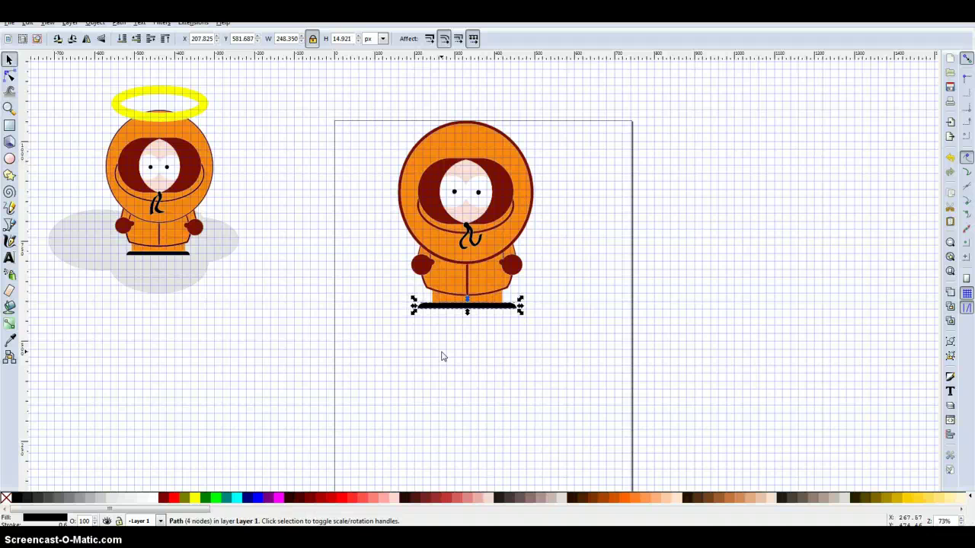
pyautogui.press('ctrl')
pyautogui.moveTo(397, 305); pyautogui.dragTo(417, 308)
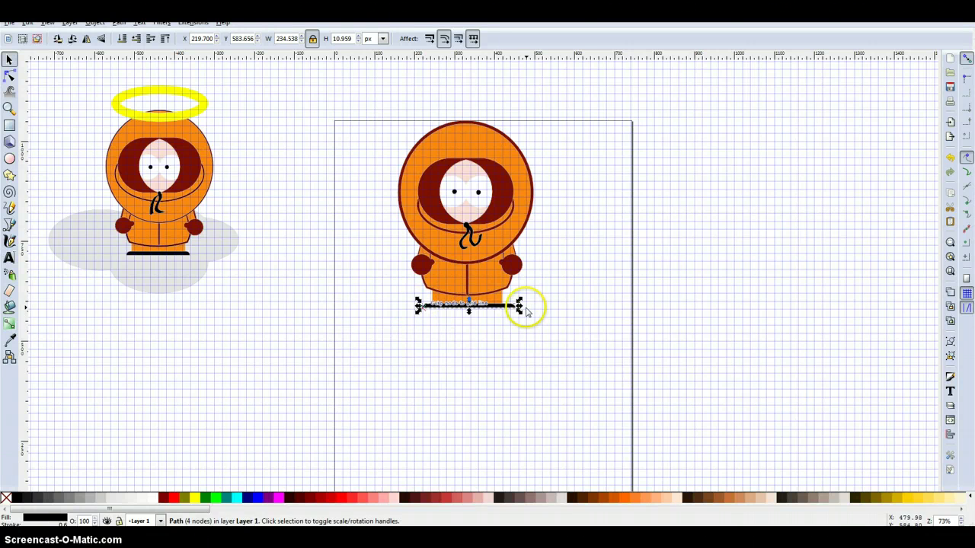
pyautogui.moveTo(522, 308); pyautogui.dragTo(510, 306)
pyautogui.click(535, 366)
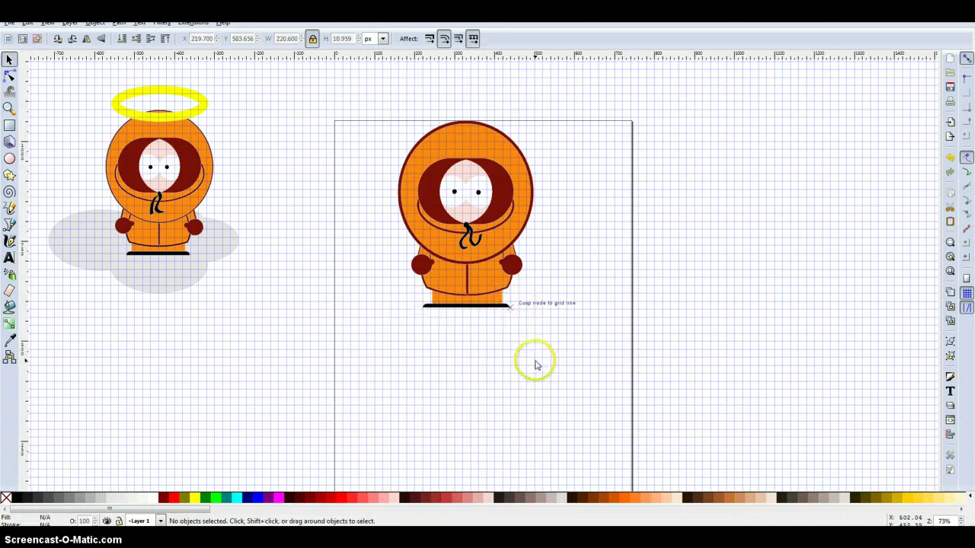
pyautogui.moveTo(565, 350); pyautogui.dragTo(377, 76)
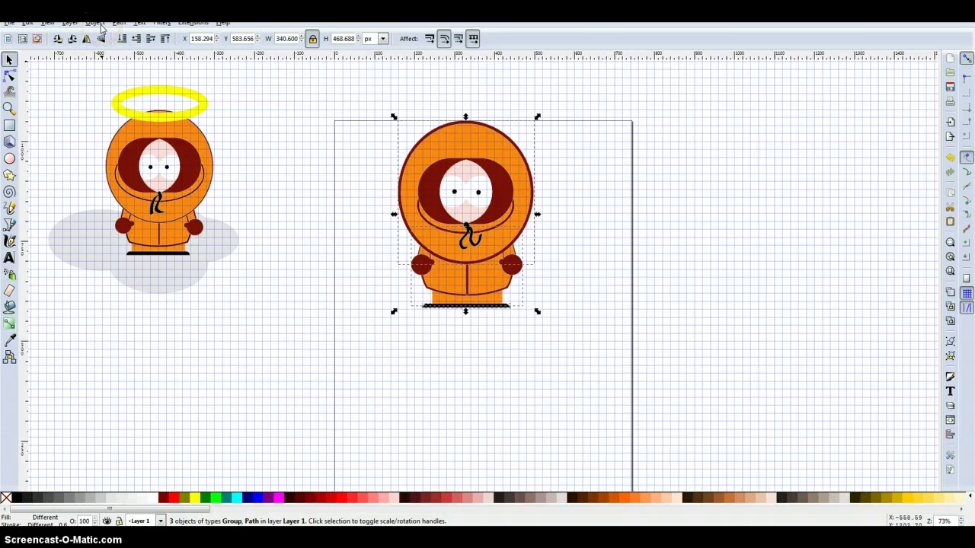
# - Draw a wide 520.6 × 160.6 px black ellipse below the reference drawing
pyautogui.click(96, 27)
pyautogui.click(331, 270)
pyautogui.click(9, 158)
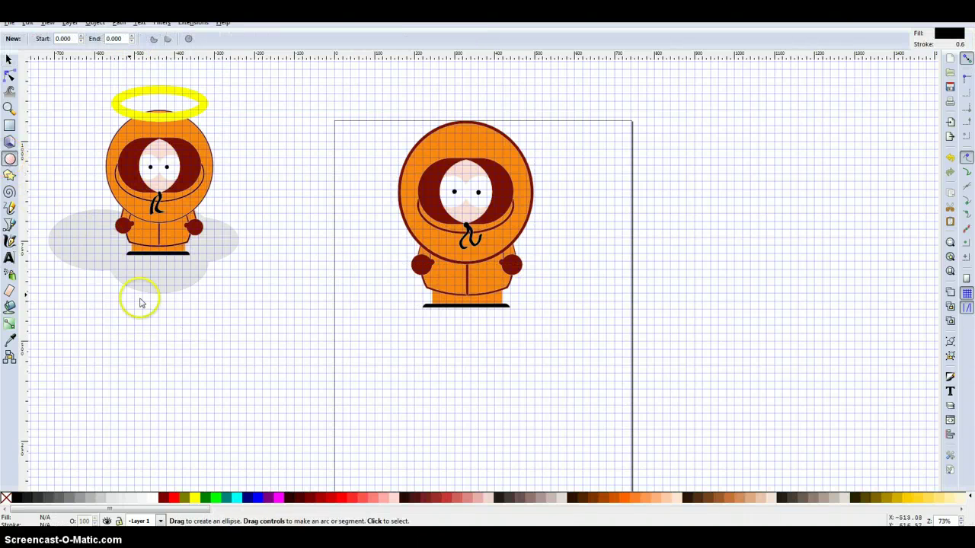
pyautogui.moveTo(143, 341); pyautogui.dragTo(351, 404)
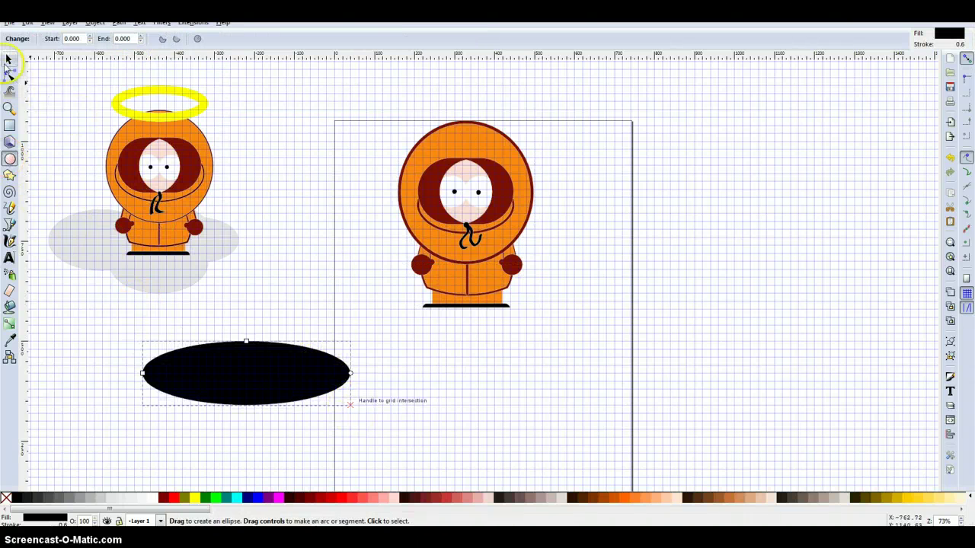
# - Duplicate the ellipse, shrink the copy to 475.35 × 116.235 px inside it, and select both
pyautogui.click(9, 59)
pyautogui.rightClick(253, 355)
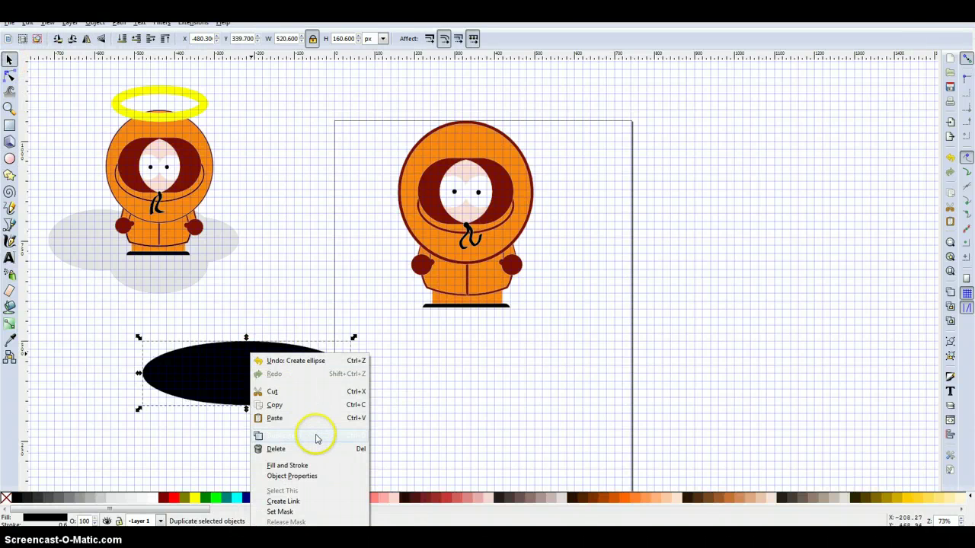
pyautogui.click(315, 436)
pyautogui.hotkey('ctrl', '(')
pyautogui.hotkey('ctrl', '(')
pyautogui.hotkey('ctrl', '(')
pyautogui.hotkey('ctrl', '(')
pyautogui.hotkey('ctrl', '(')
pyautogui.hotkey('ctrl', '(')
pyautogui.hotkey('ctrl', '(')
pyautogui.hotkey('ctrl', '(')
pyautogui.hotkey('ctrl', '(')
pyautogui.hotkey('ctrl', '(')
pyautogui.hotkey('ctrl', '(')
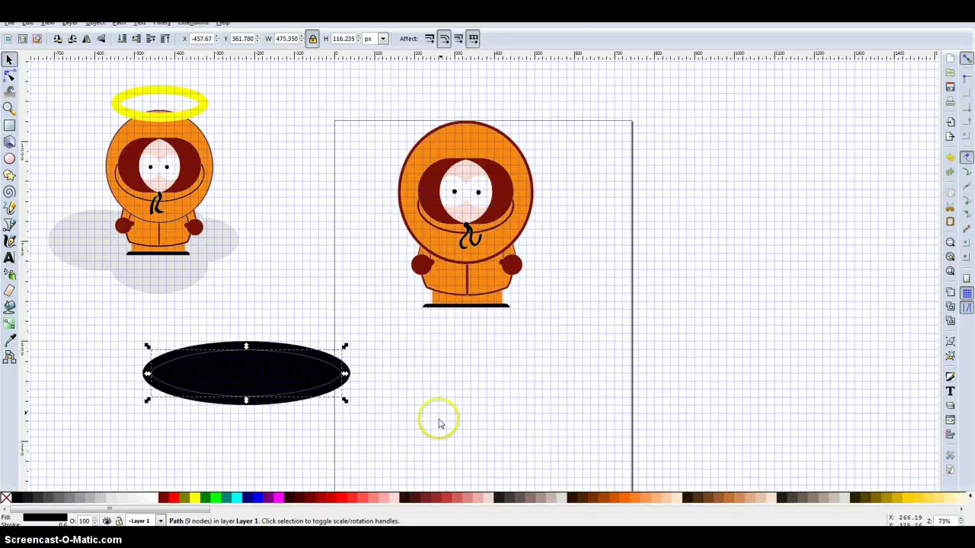
pyautogui.moveTo(381, 442); pyautogui.dragTo(109, 310)
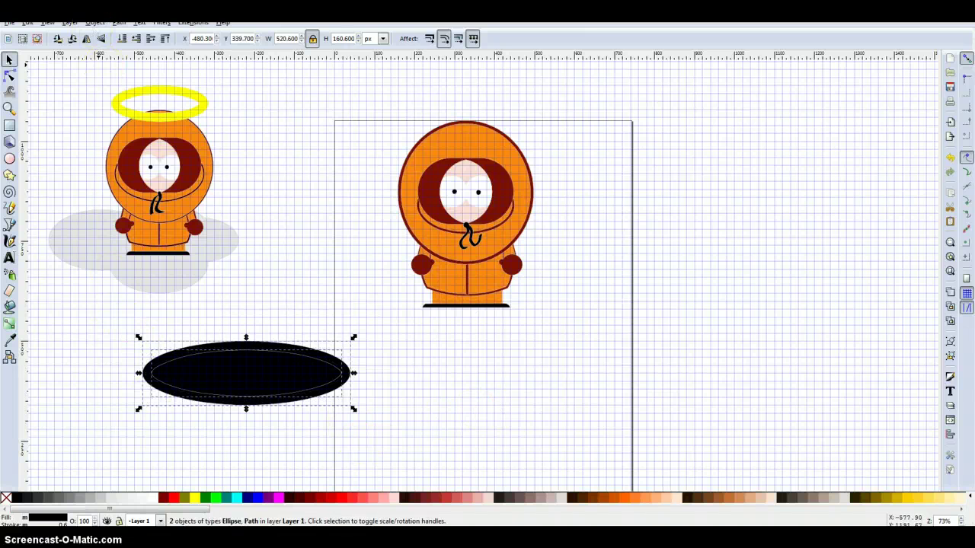